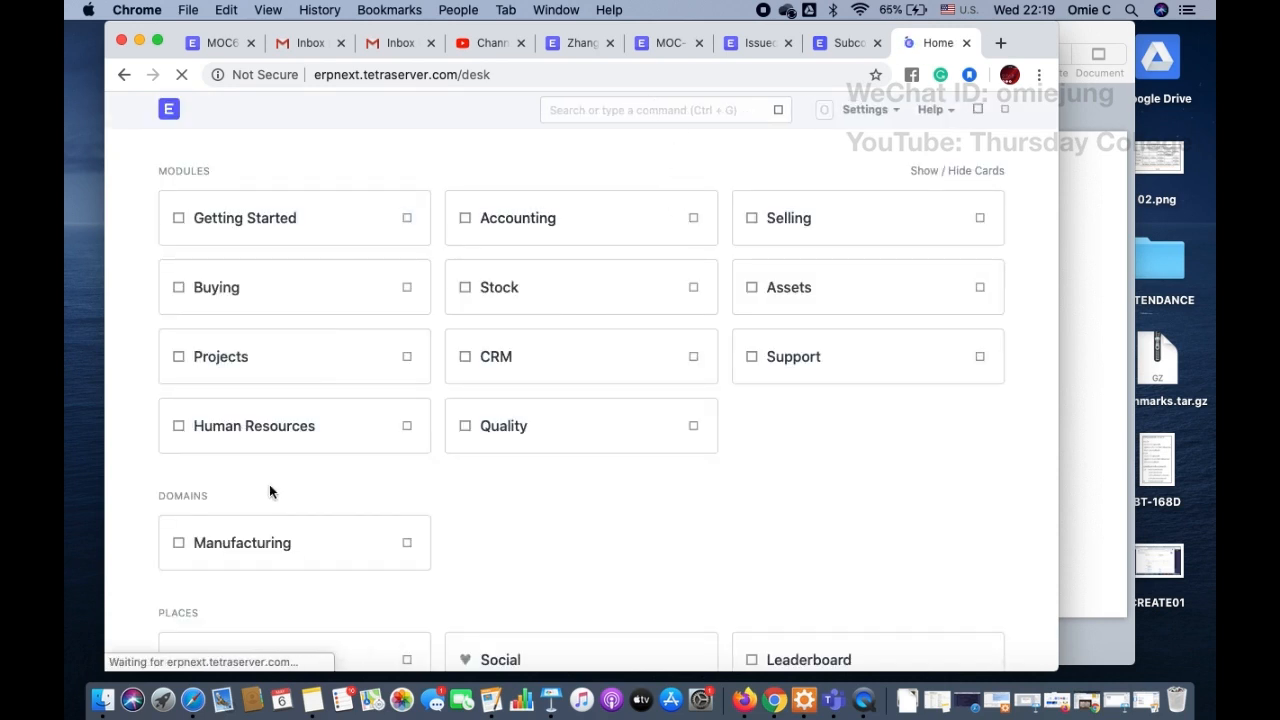
Step: Open the BOM-MOC6604-001 bill of materials from the Manufacturing module
left_click(251, 537)
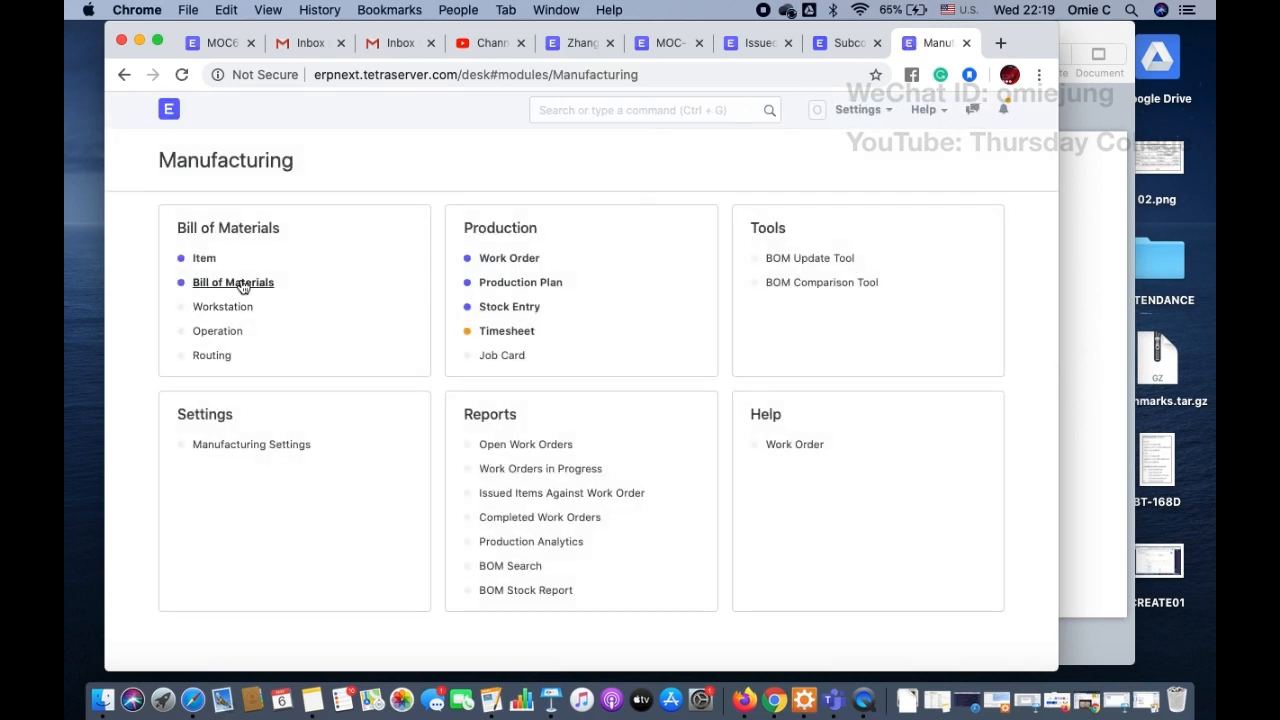
left_click(243, 286)
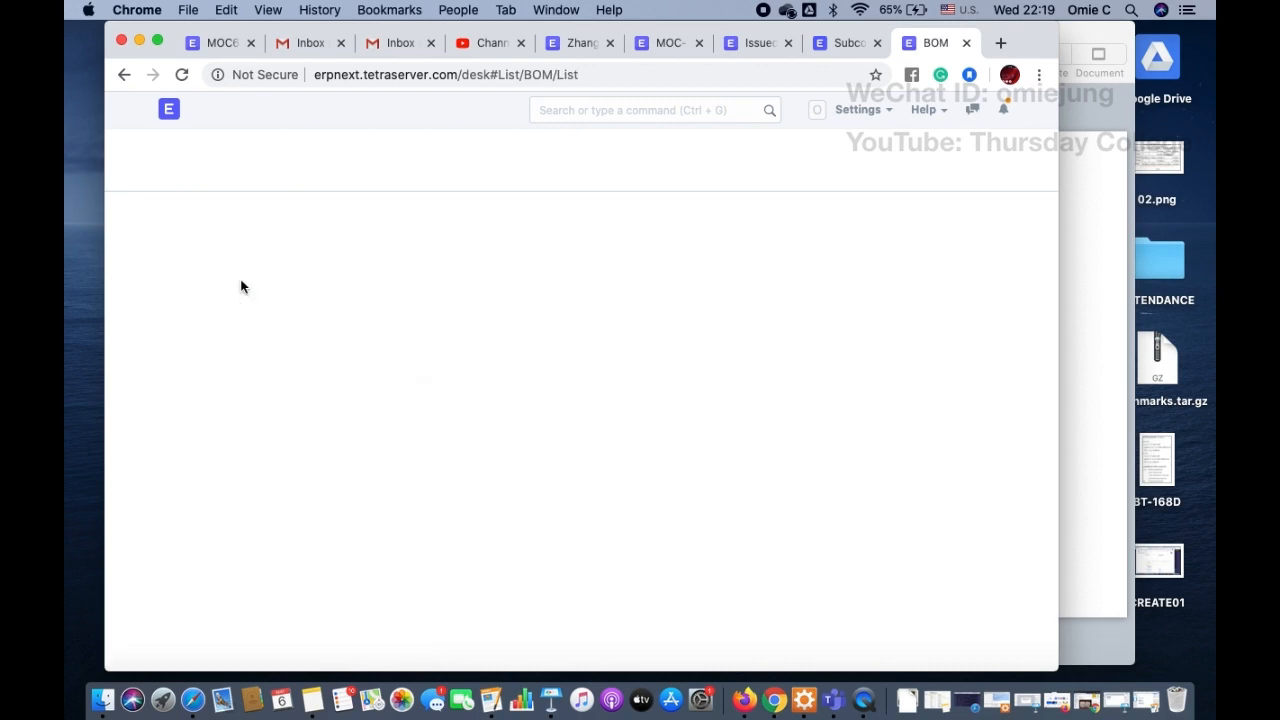
left_click(436, 338)
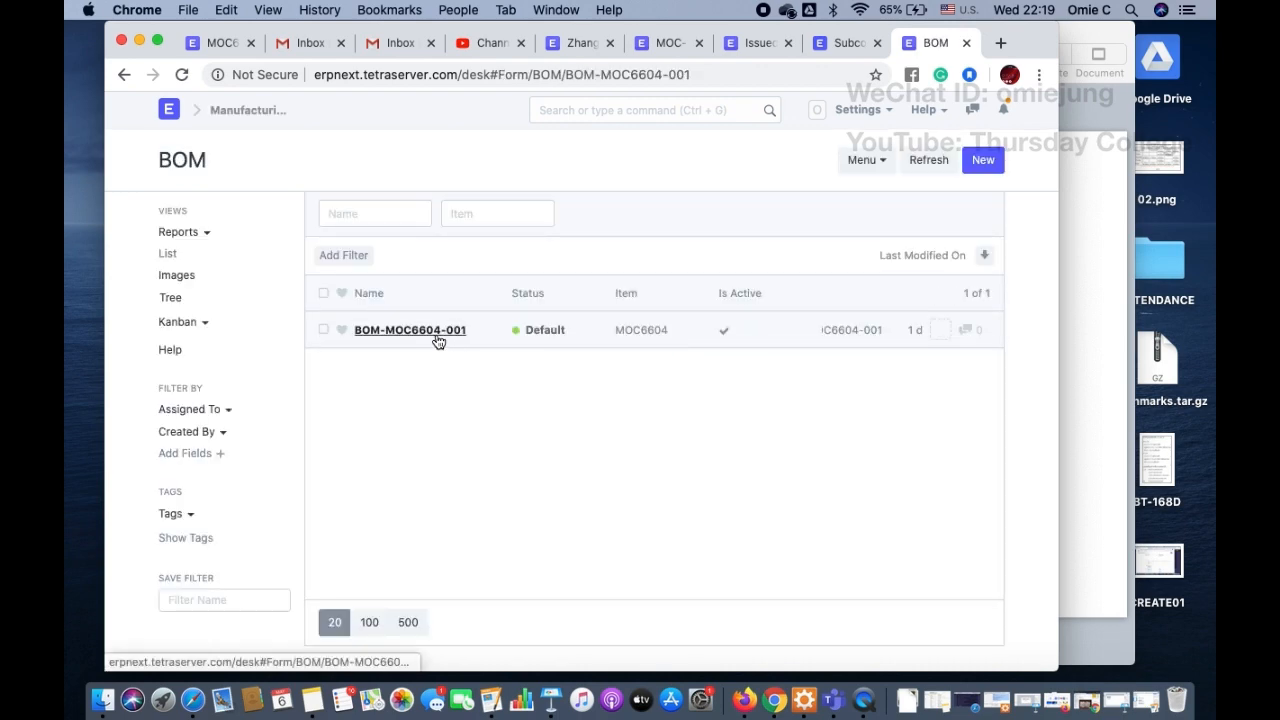
Step: Examine the bill of materials' item details, operations with their operating costs, routing, and raw material quantities and rates
scroll(587, 446, "down", 5)
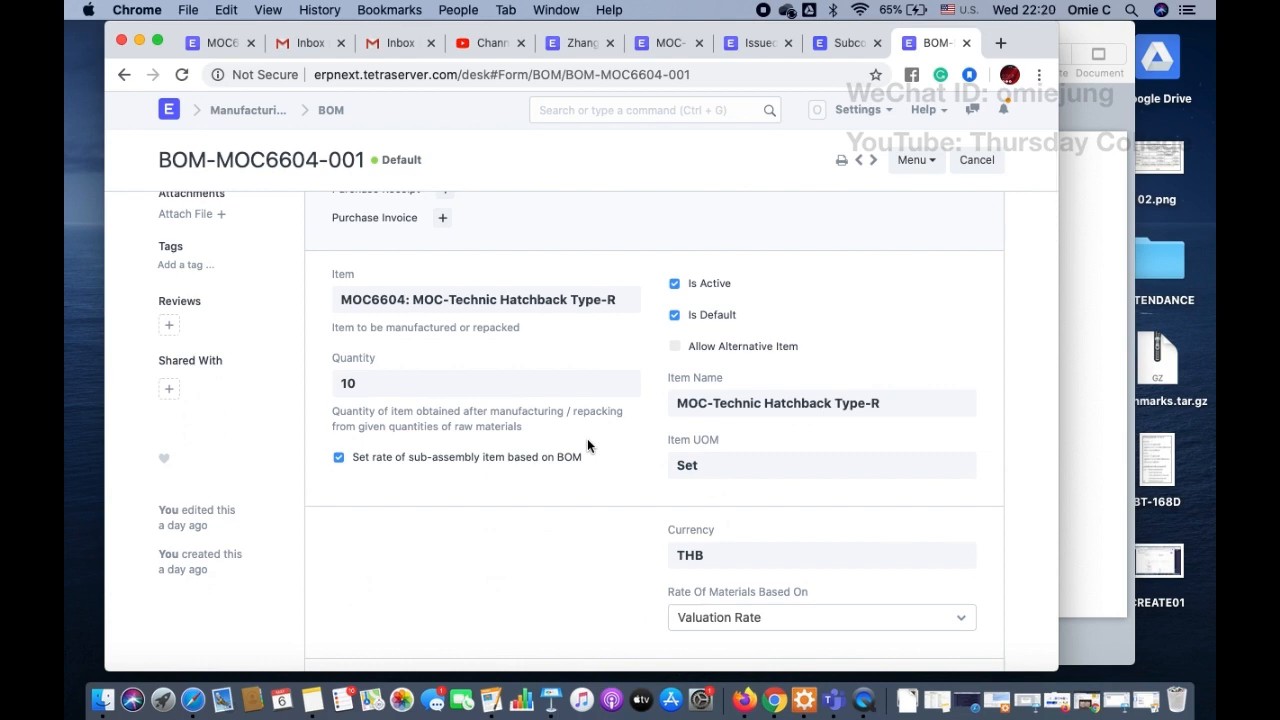
scroll(587, 446, "down", 8)
scroll(587, 446, "down", 2)
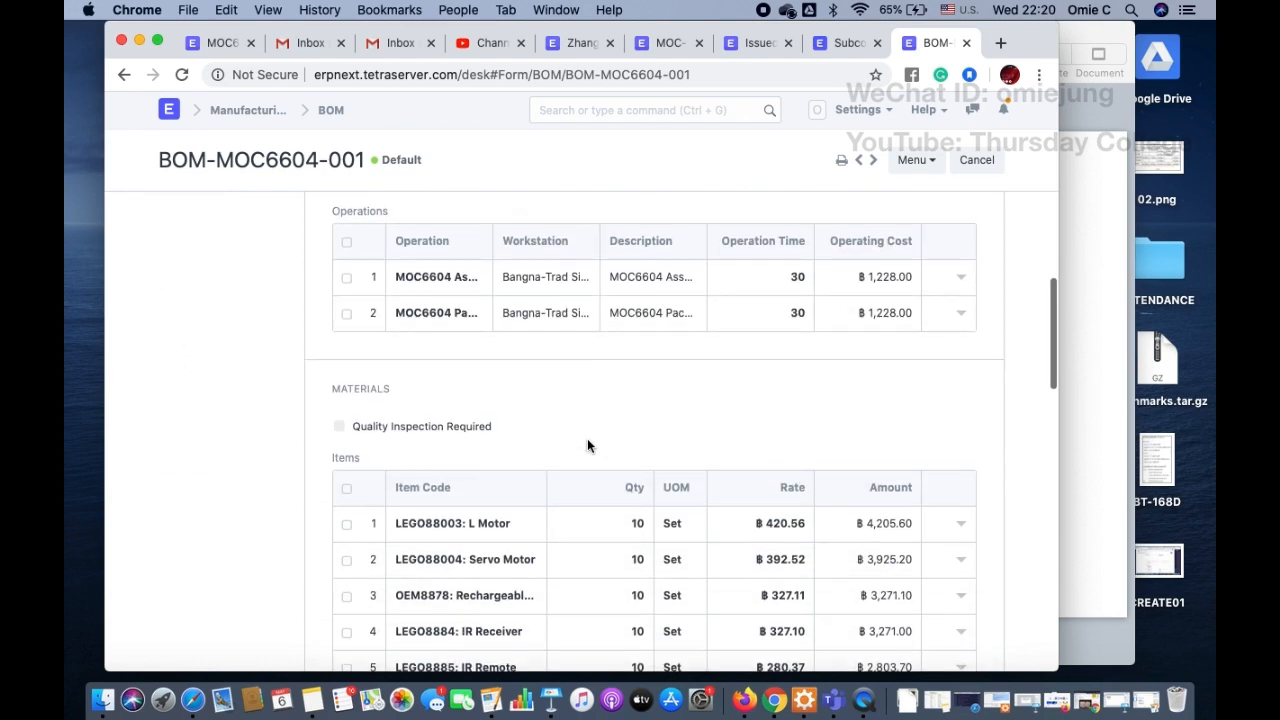
scroll(836, 371, "down", 2)
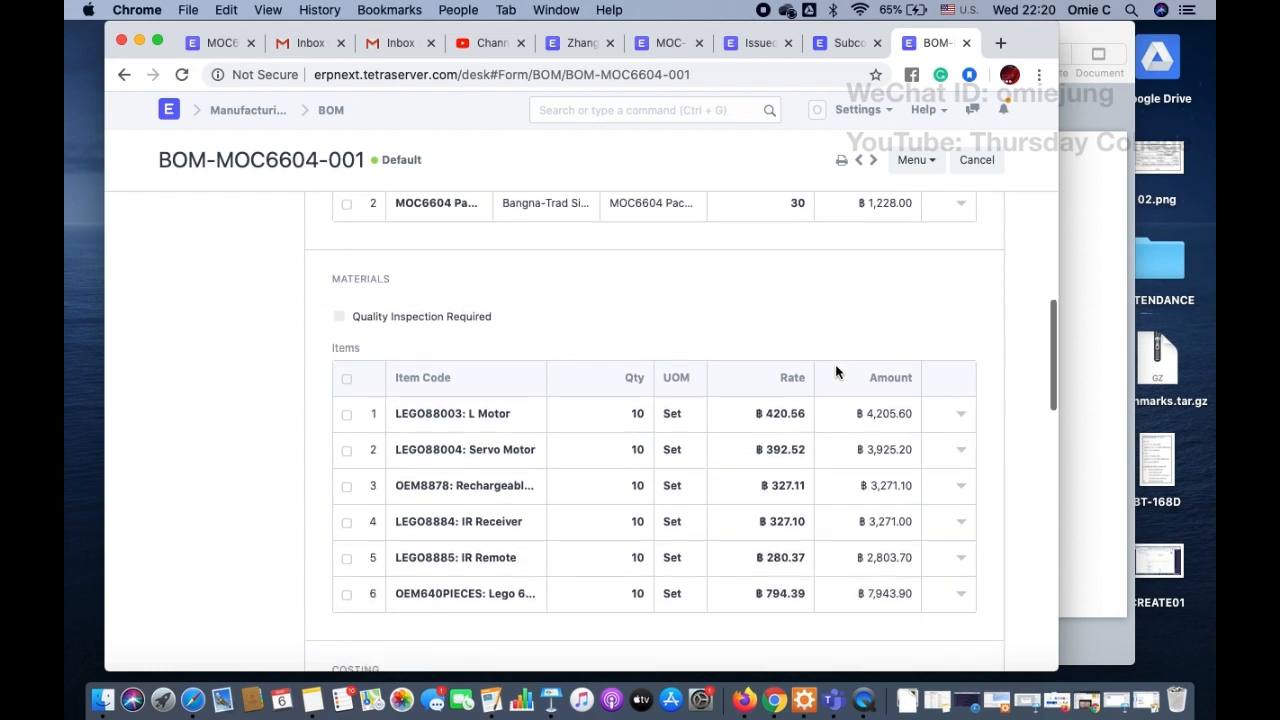
scroll(792, 423, "up", 2)
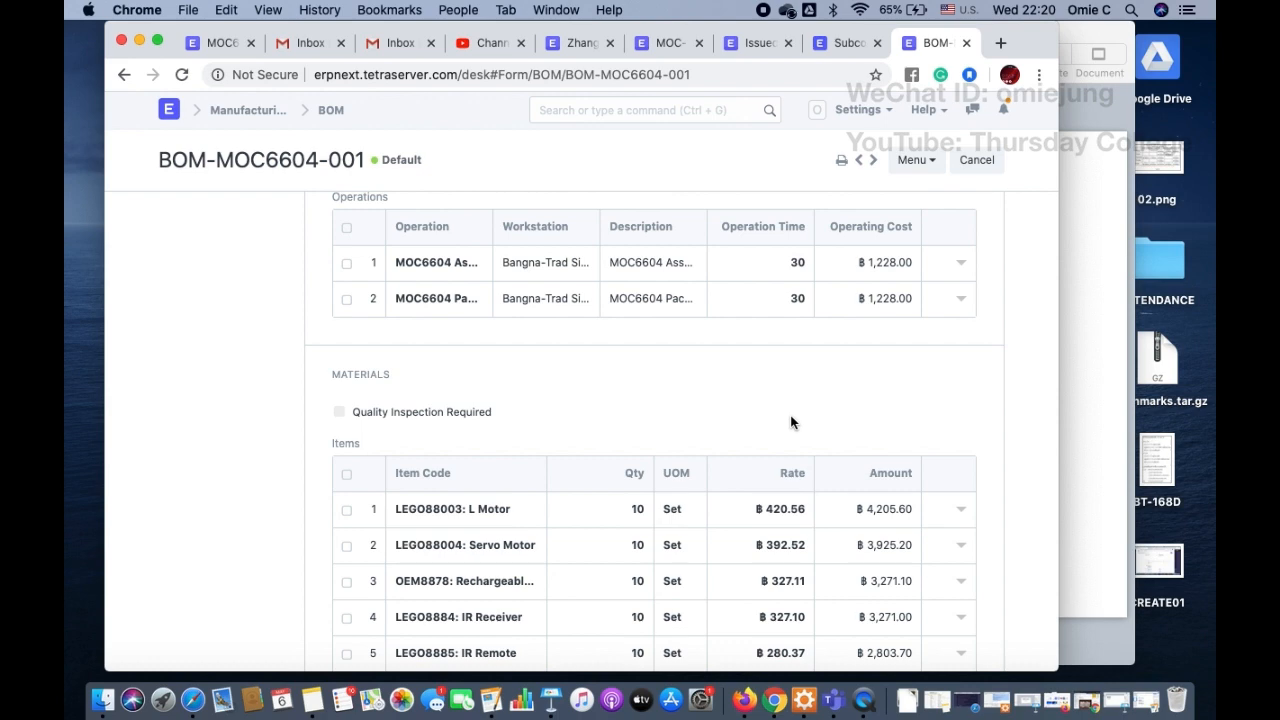
scroll(790, 422, "up", 1)
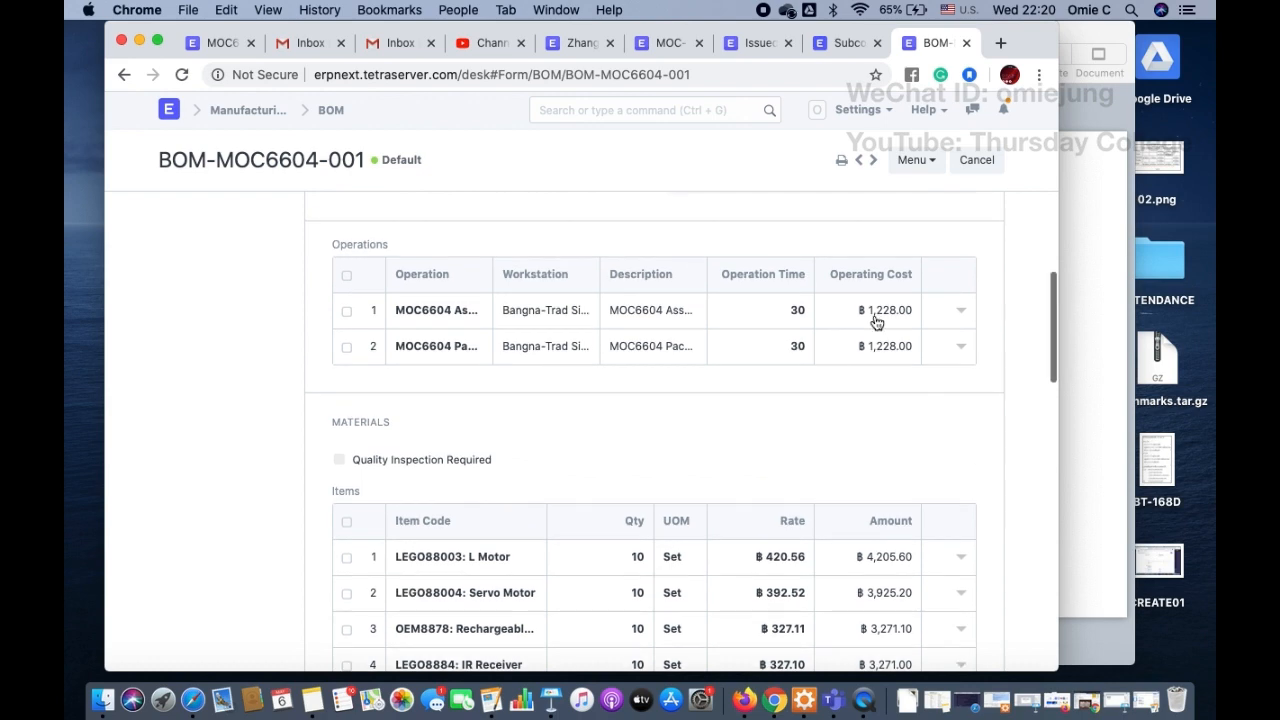
scroll(800, 345, "up", 10)
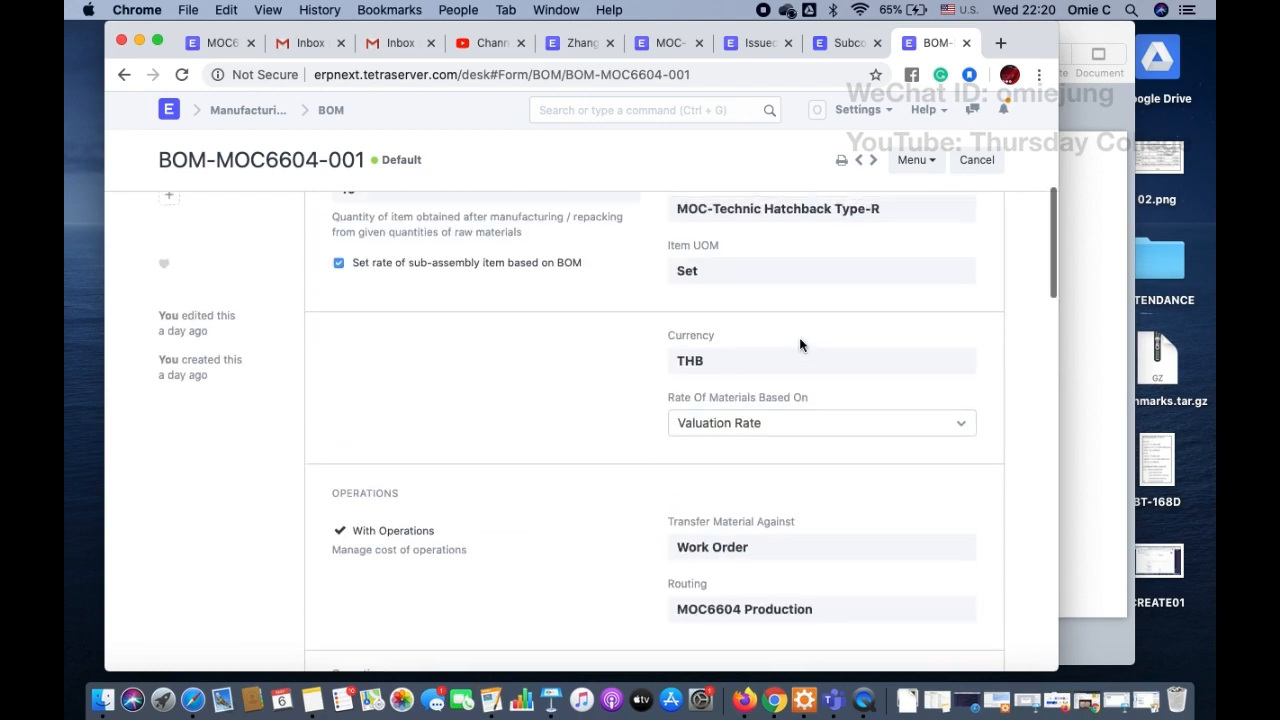
scroll(505, 388, "down", 10)
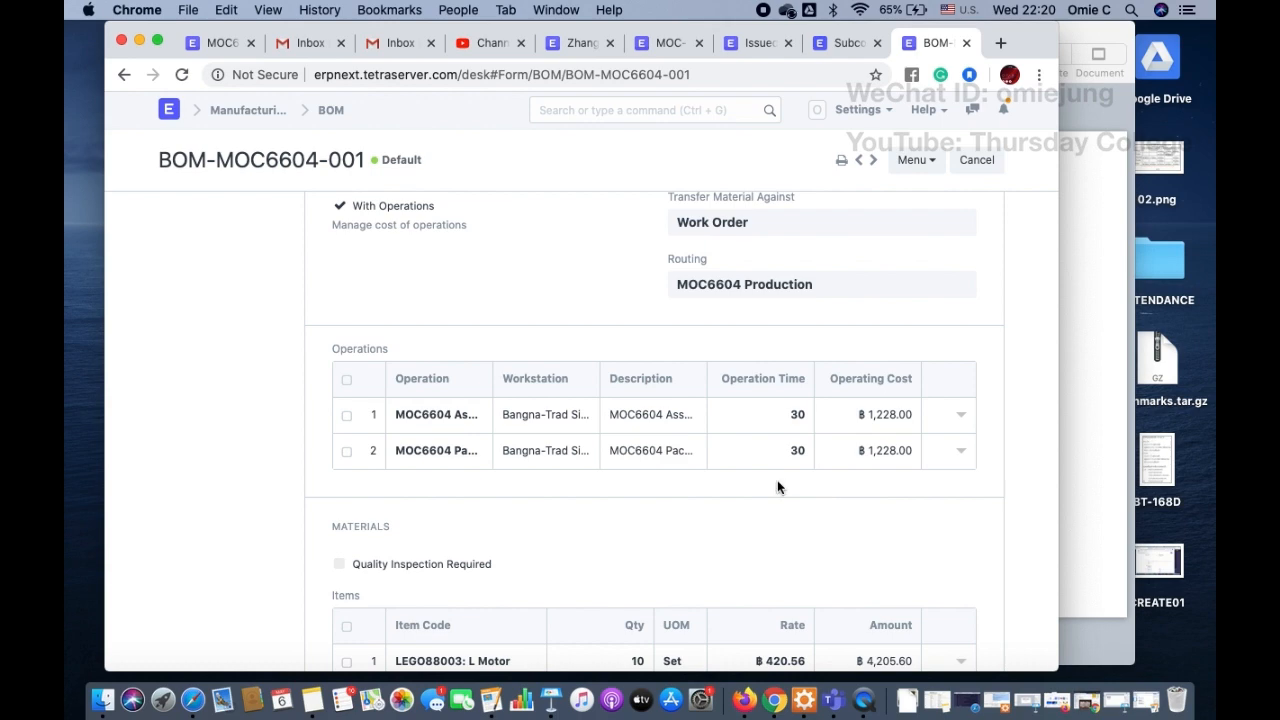
scroll(777, 487, "up", 3)
scroll(777, 487, "up", 15)
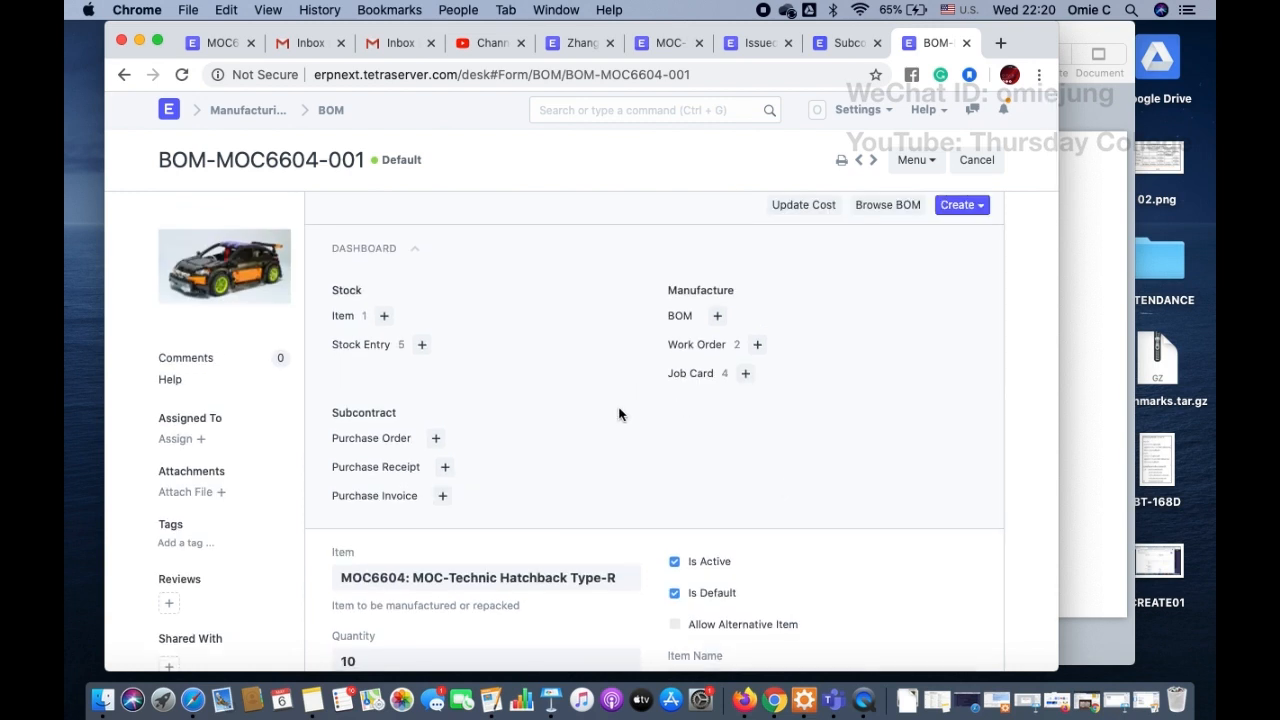
Step: Search for "Supplier" and open the Supplier List
left_click(570, 108)
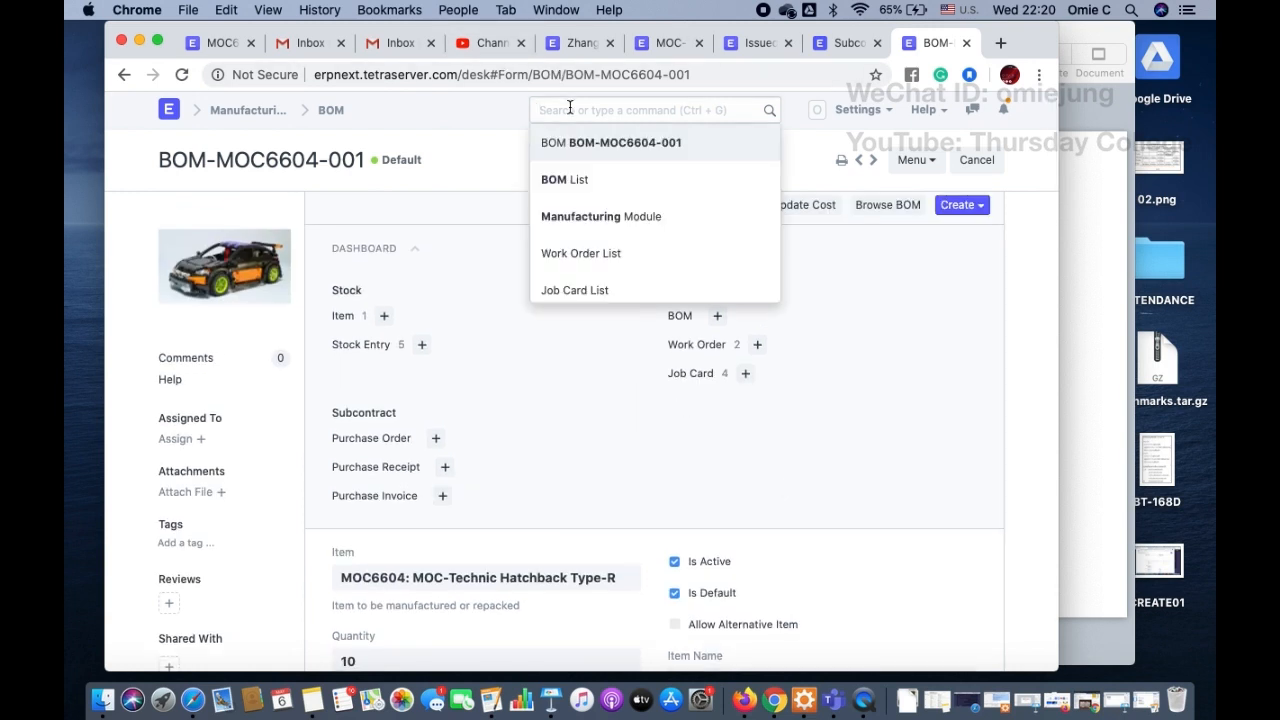
type("Supplier")
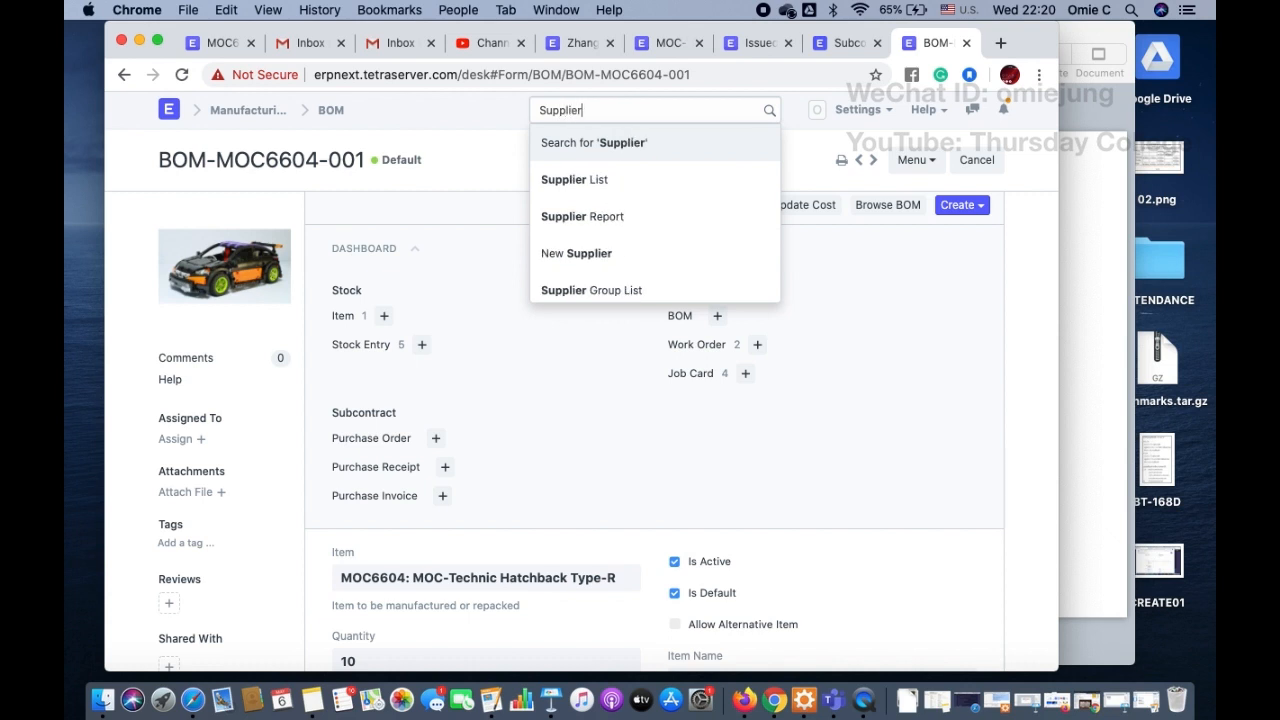
key("Down")
key("Return")
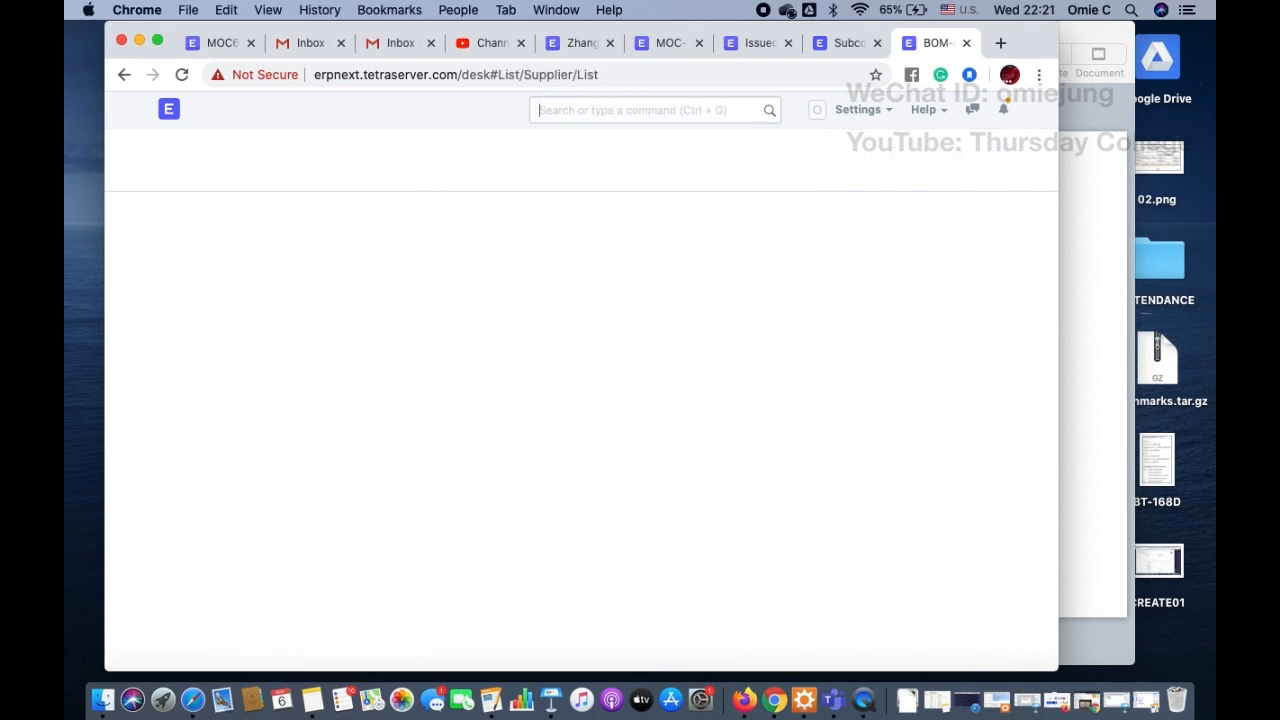
Step: Create and save a new supplier named "Kai service shop" in the Local supplier group
left_click(982, 161)
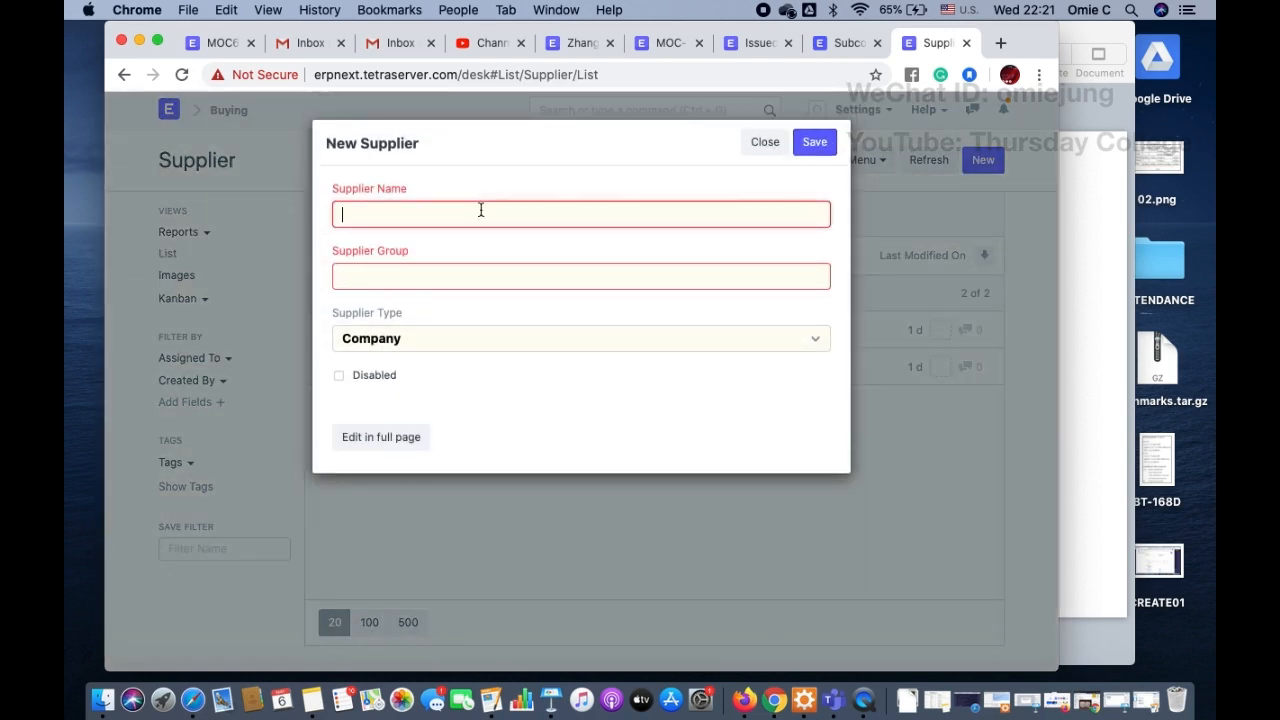
type("K")
key("BackSpace")
type("Kai service shop")
left_click(431, 276)
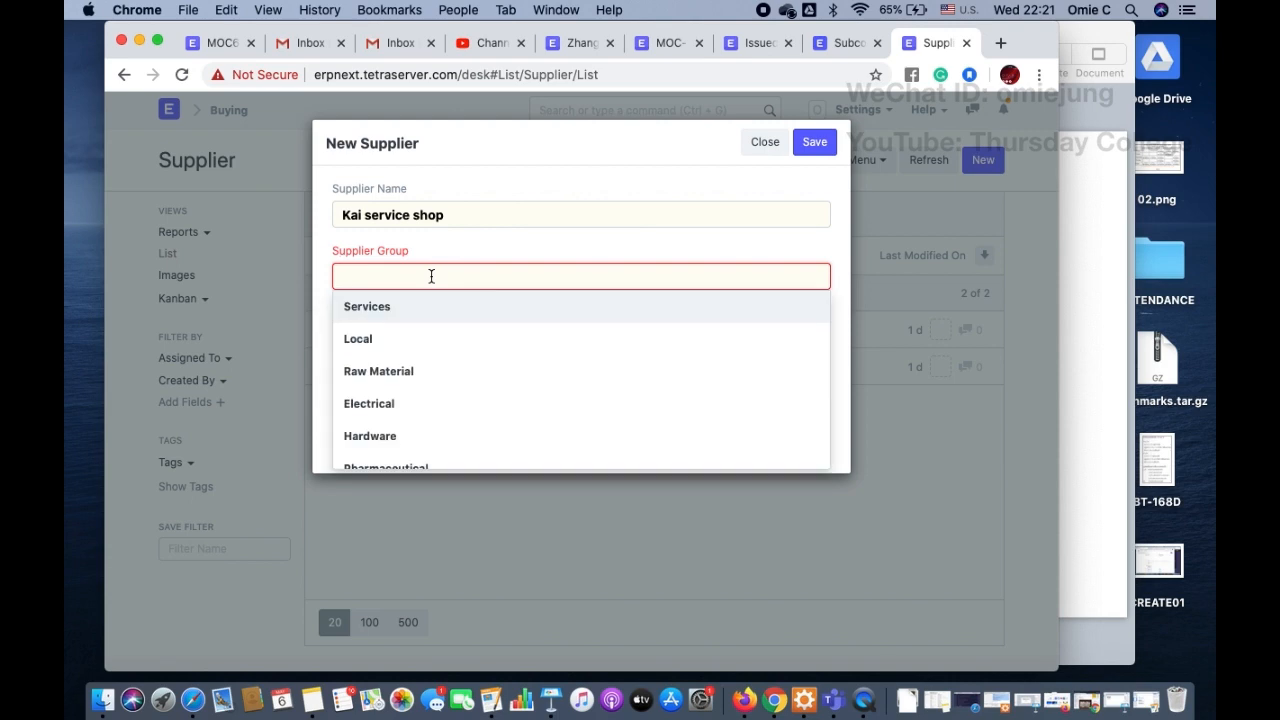
left_click(397, 340)
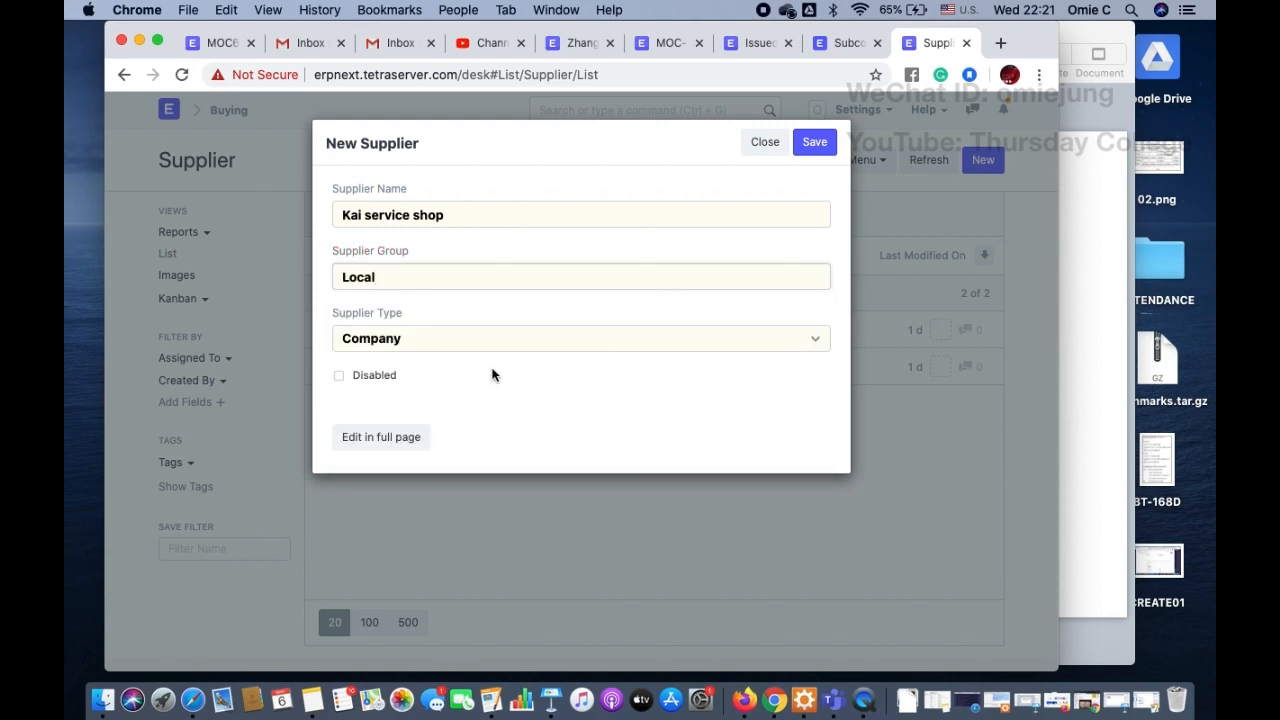
left_click(816, 143)
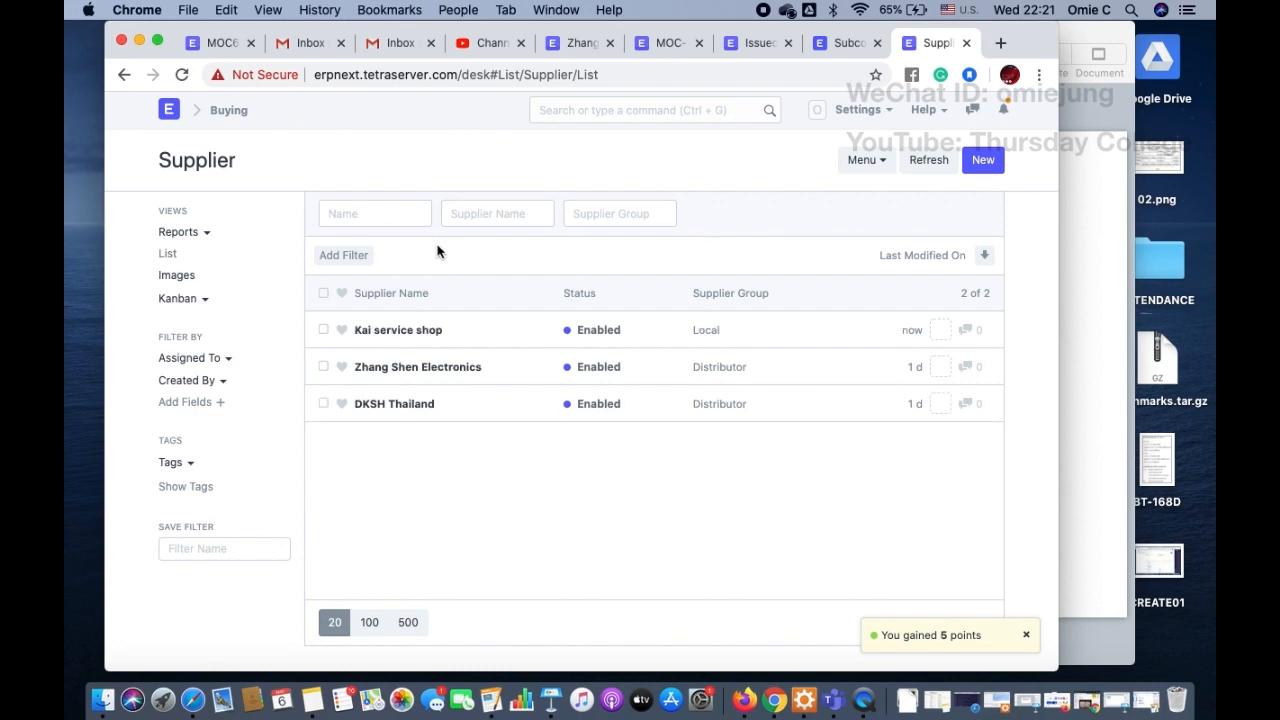
Step: Open the Kai service shop supplier record and start a new contact for it
left_click(397, 332)
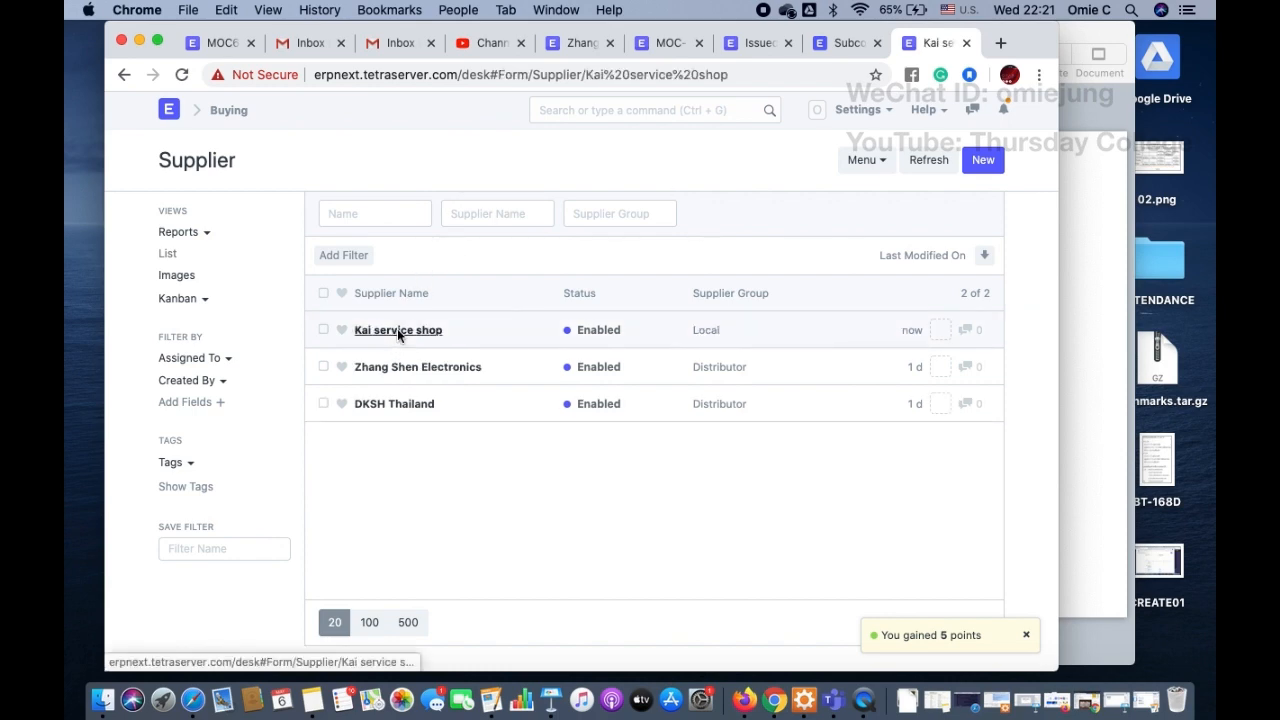
scroll(446, 480, "down", 3)
scroll(446, 480, "down", 2)
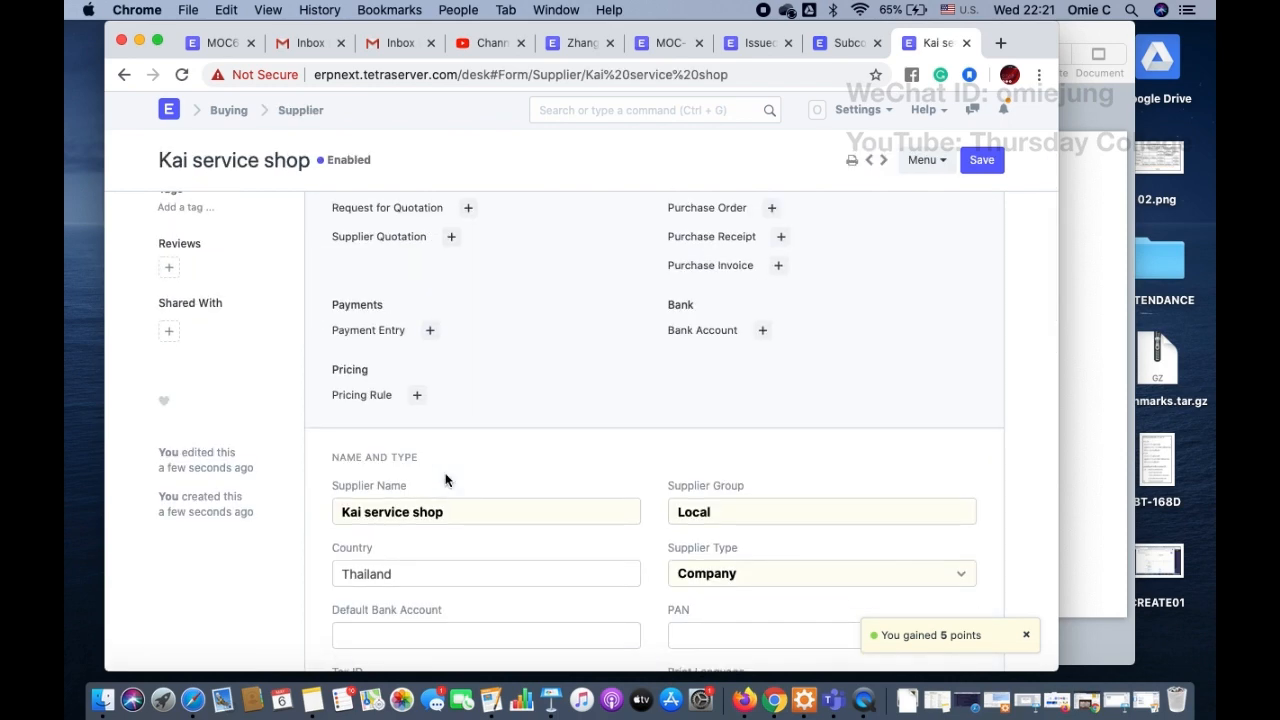
scroll(446, 480, "down", 3)
scroll(440, 460, "down", 3)
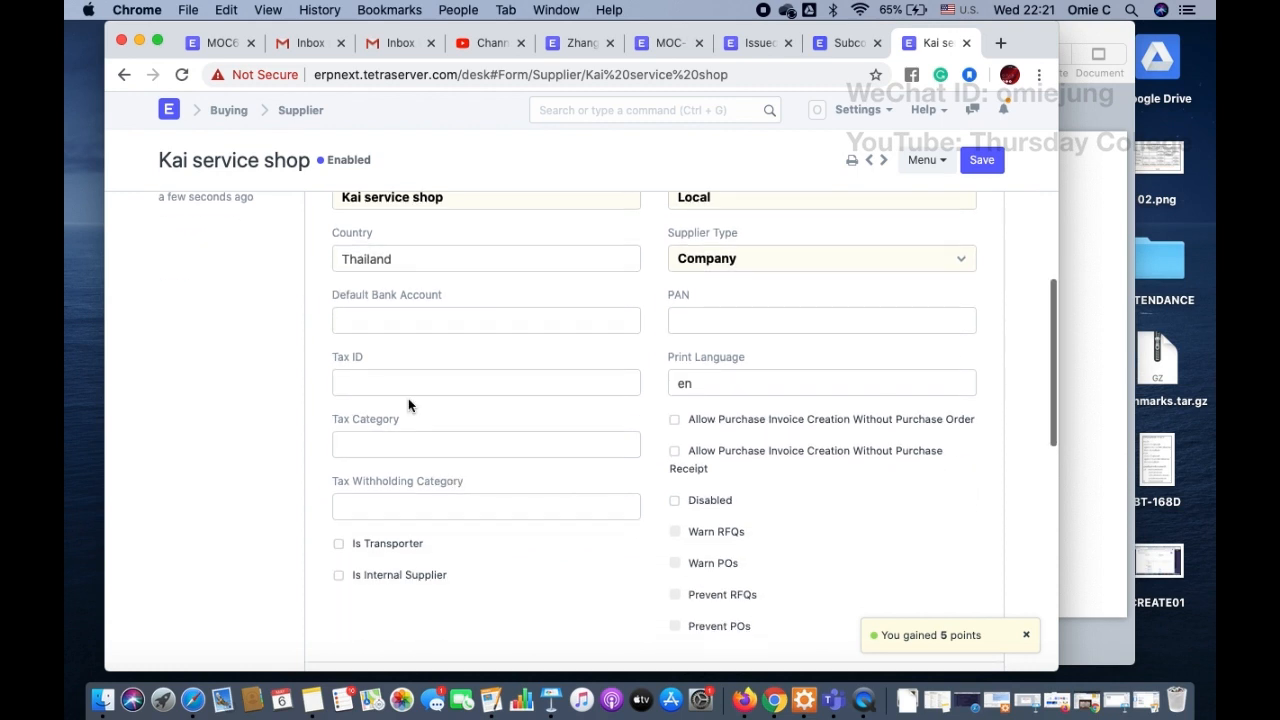
scroll(419, 387, "down", 2)
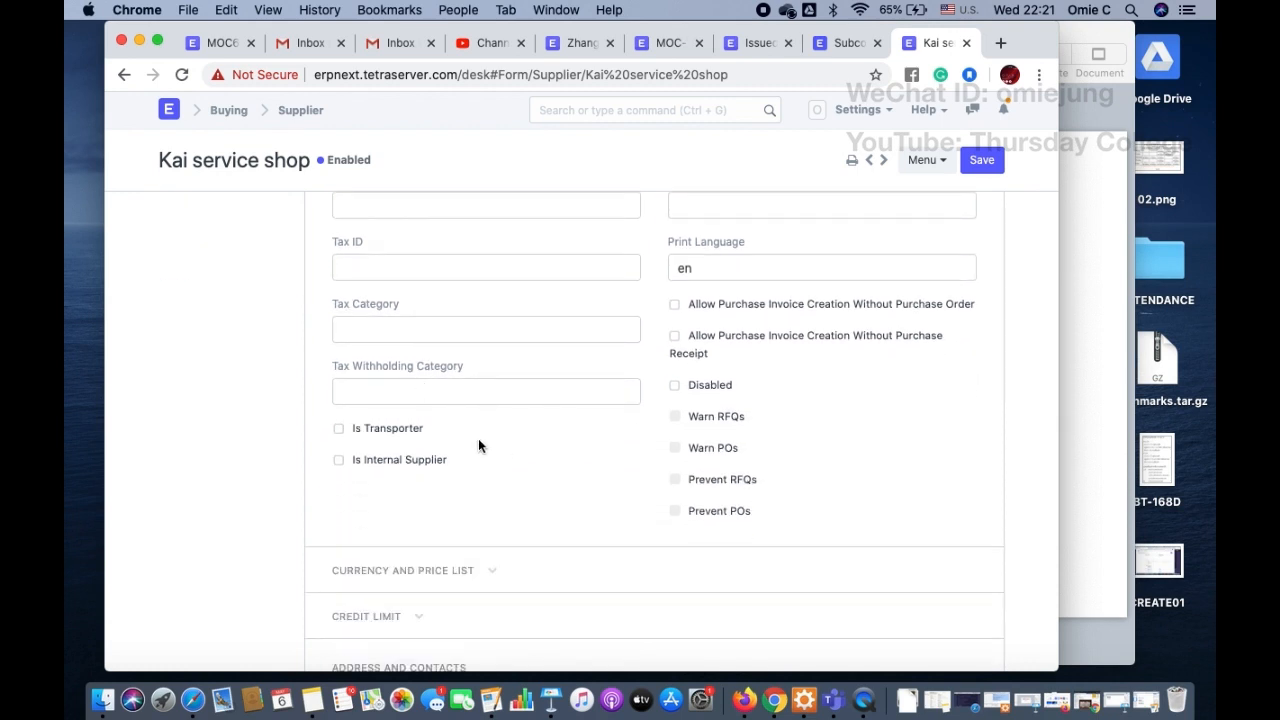
scroll(478, 445, "down", 4)
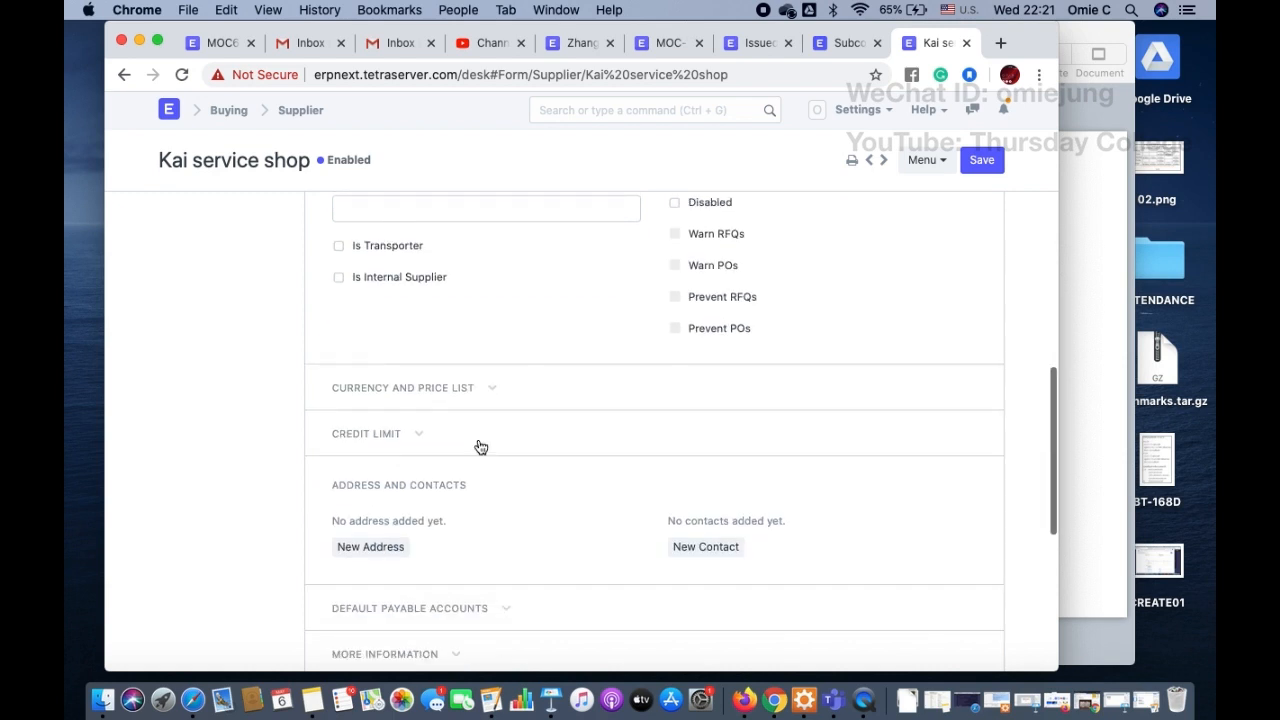
scroll(478, 446, "down", 3)
left_click(705, 420)
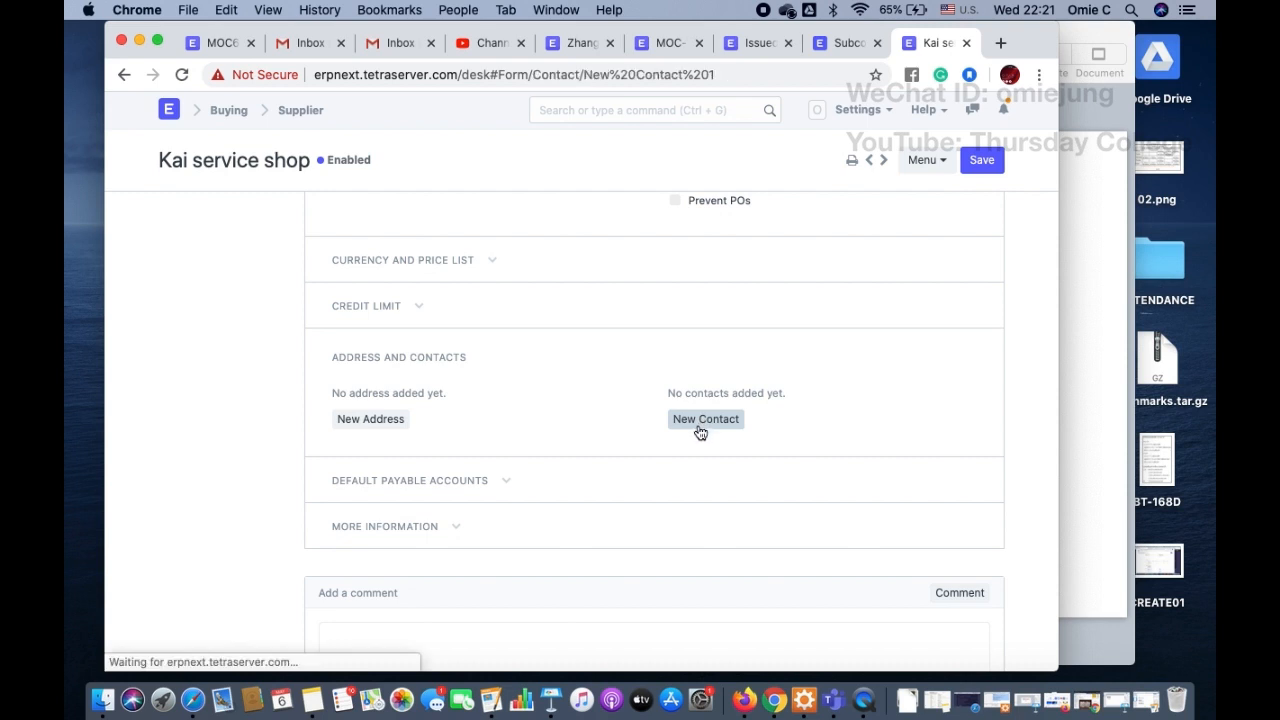
Step: Enter the contact's first name and add a contact number row with the contact's phone number
left_click(453, 276)
type("K.Kai")
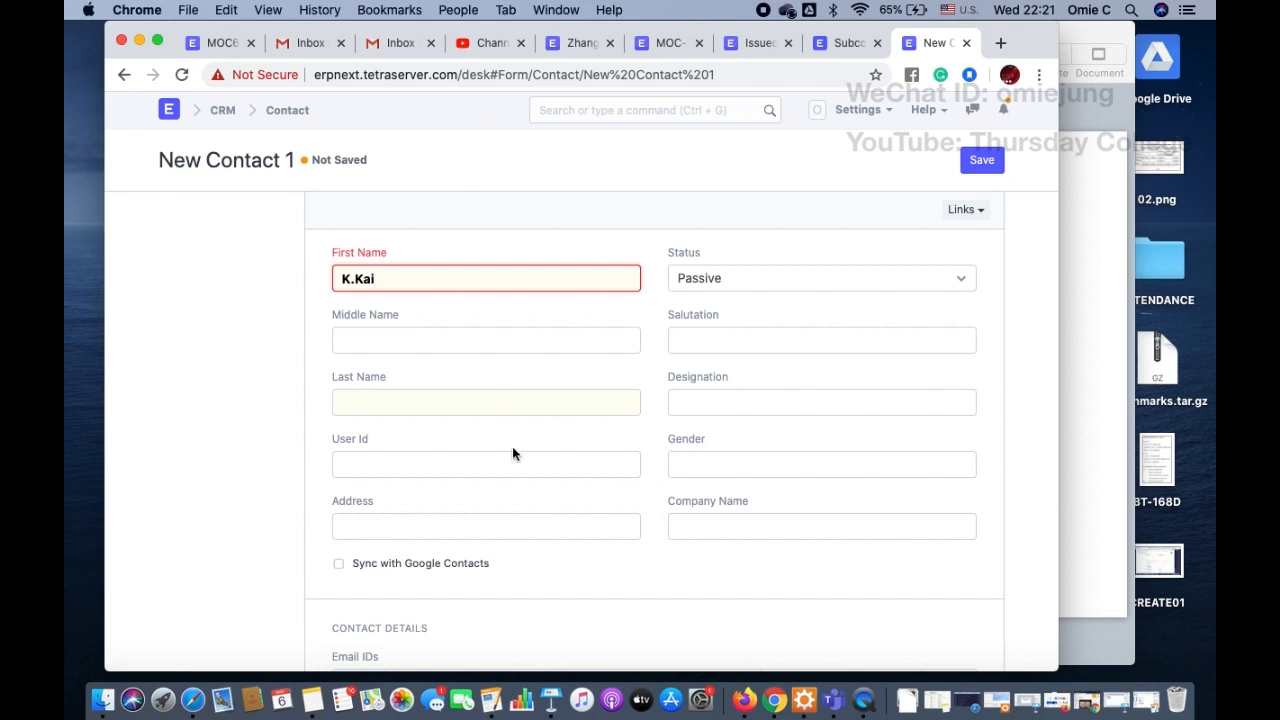
scroll(513, 451, "down", 5)
scroll(460, 575, "down", 2)
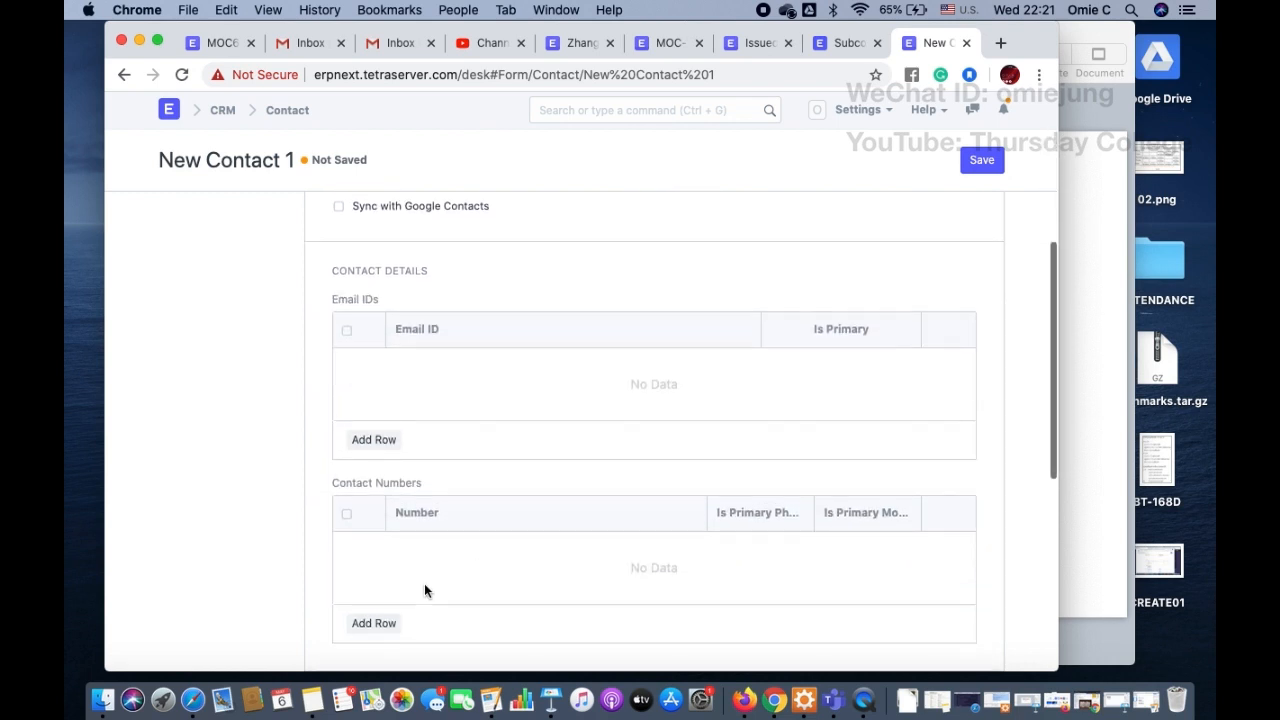
left_click(377, 624)
left_click(463, 548)
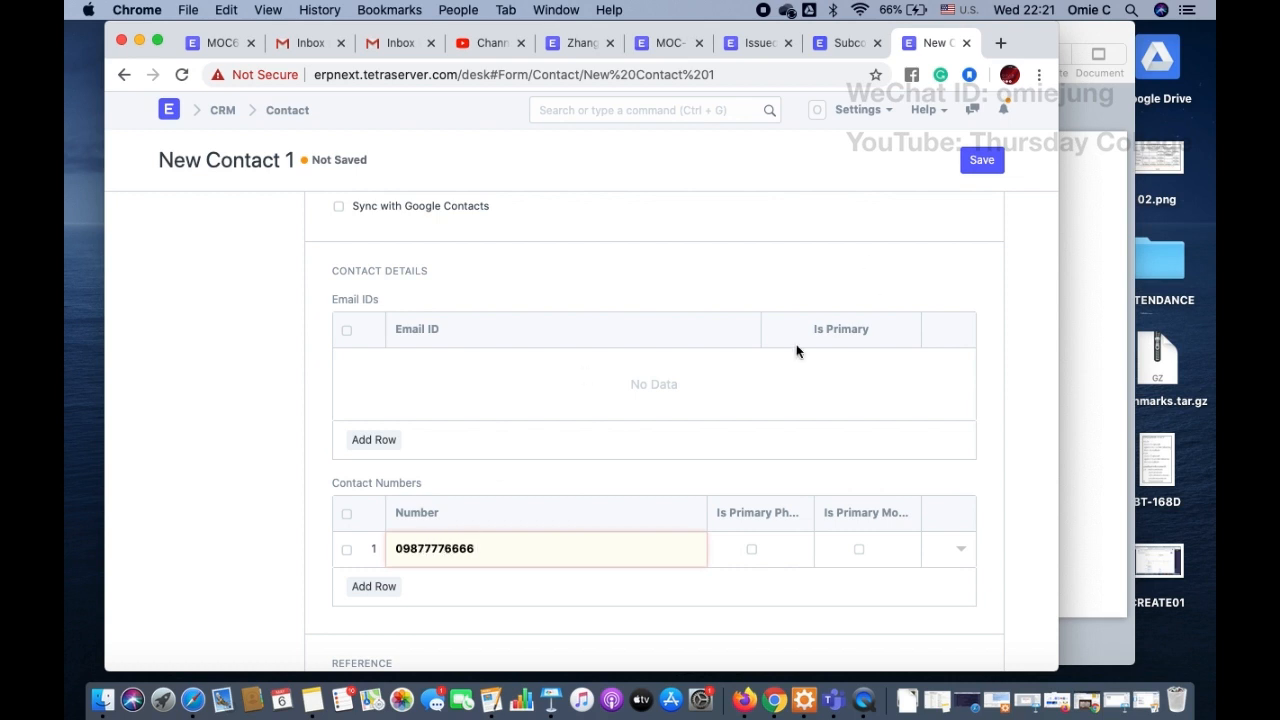
scroll(767, 354, "up", 7)
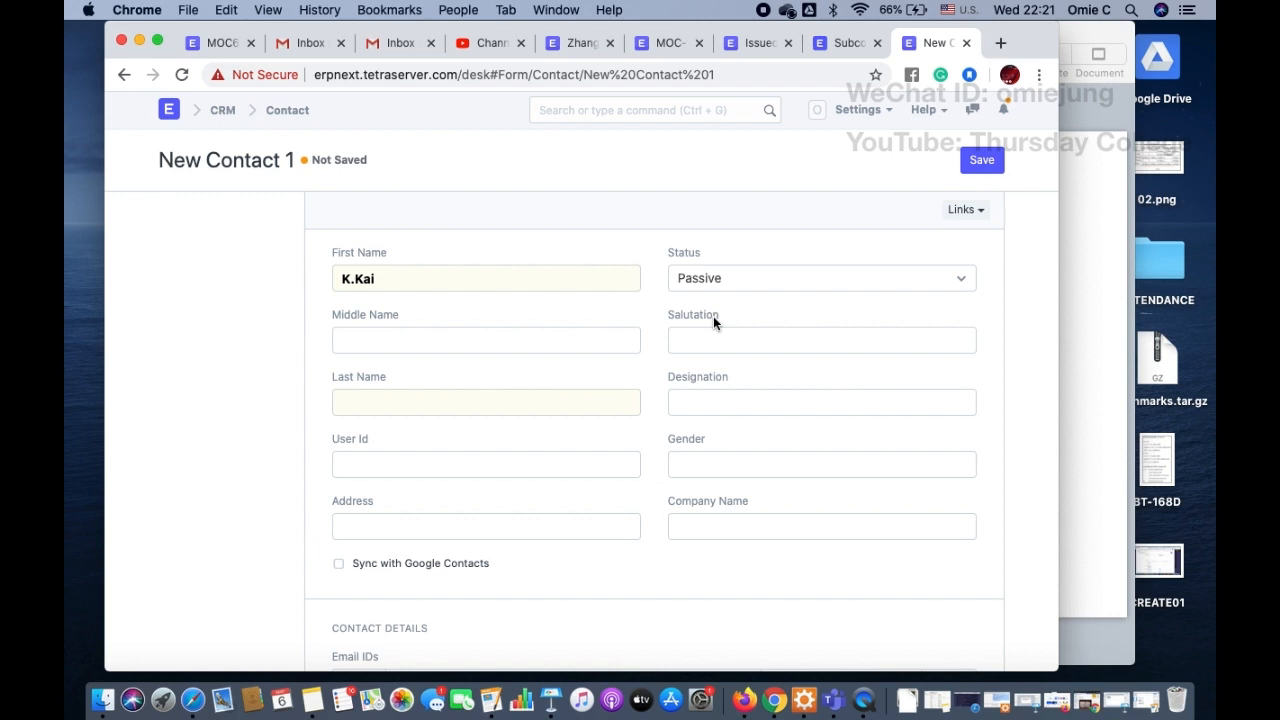
left_click(726, 343)
type("Mr.")
key("BackSpace")
key("BackSpace")
key("BackSpace")
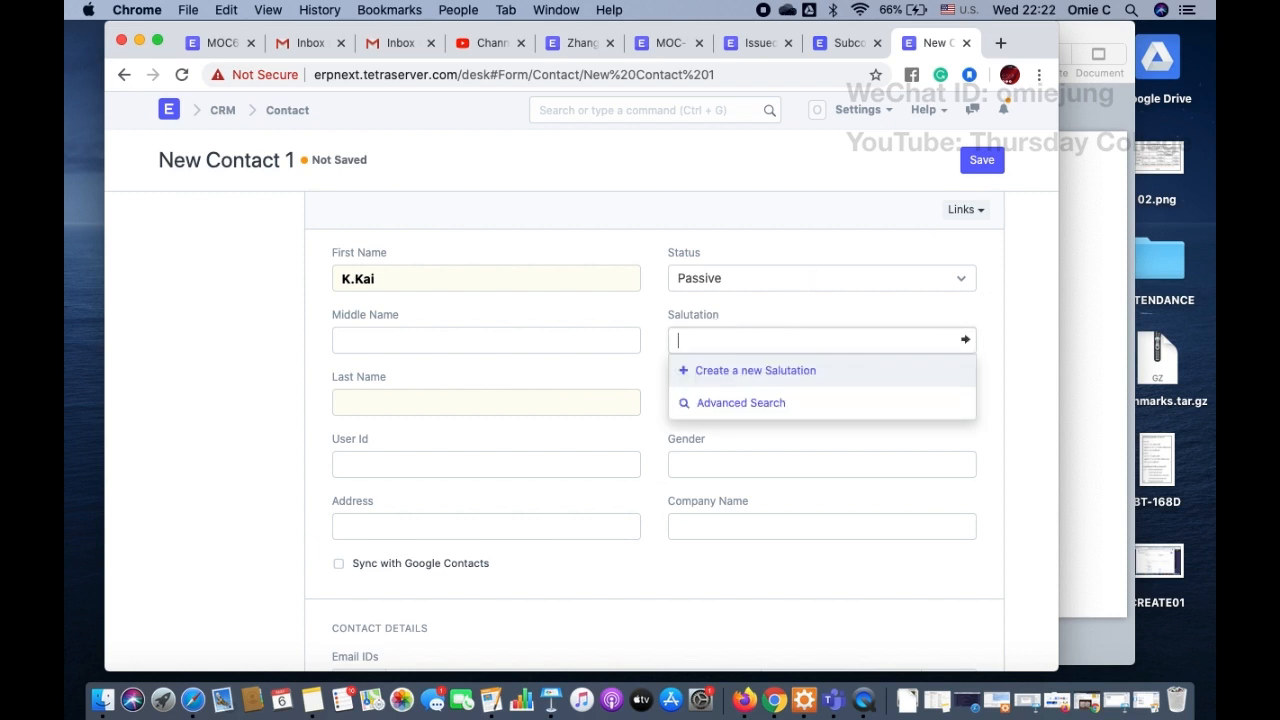
left_click(765, 198)
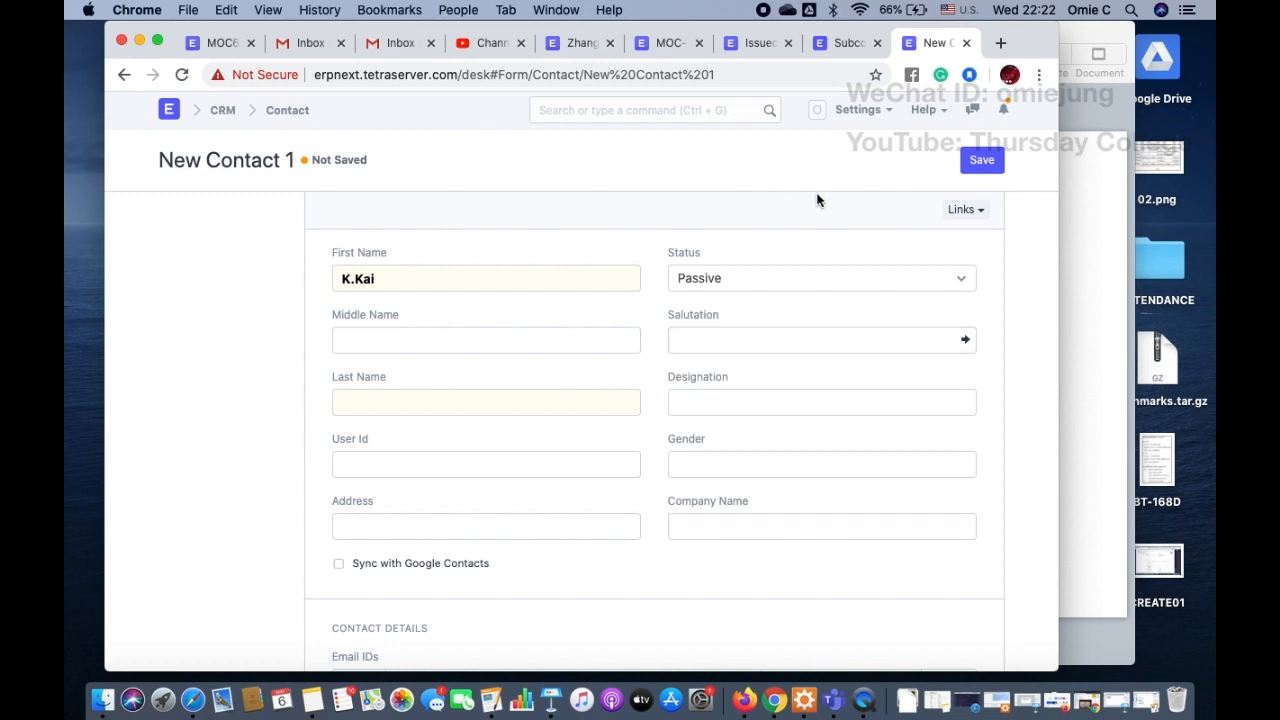
Step: Save the new contact and return to the supplier record
left_click(981, 160)
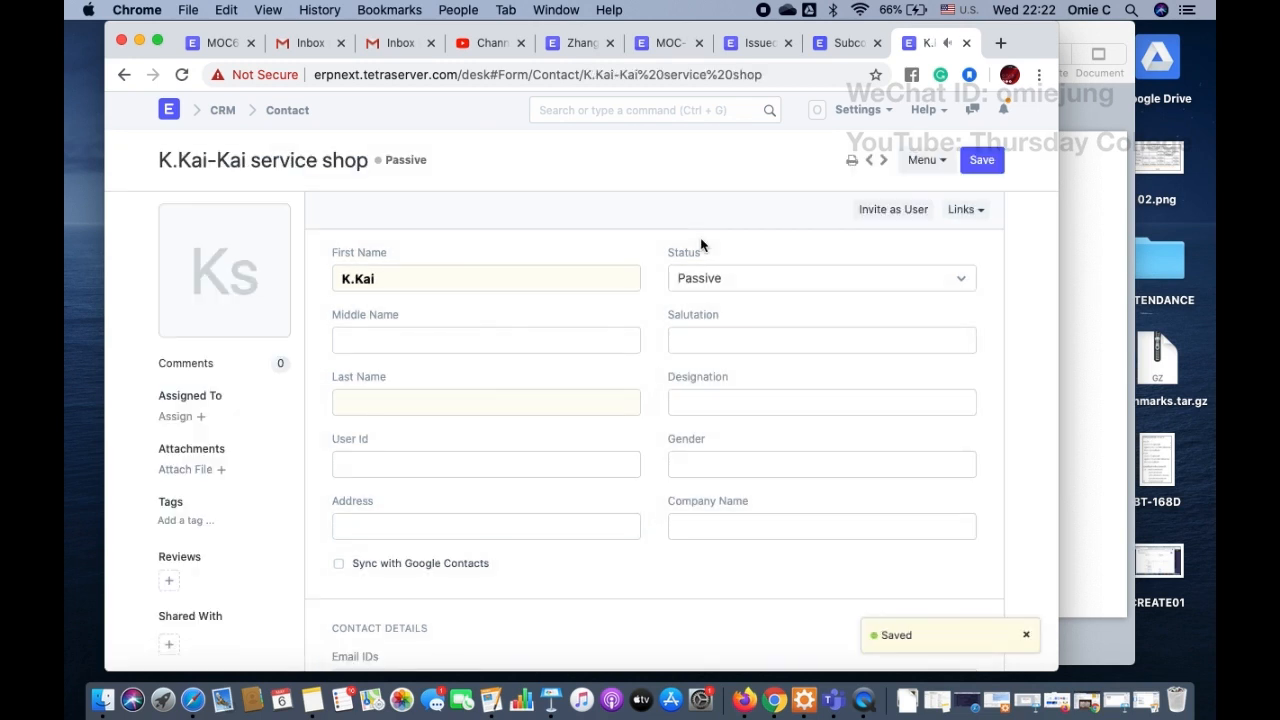
left_click(985, 166)
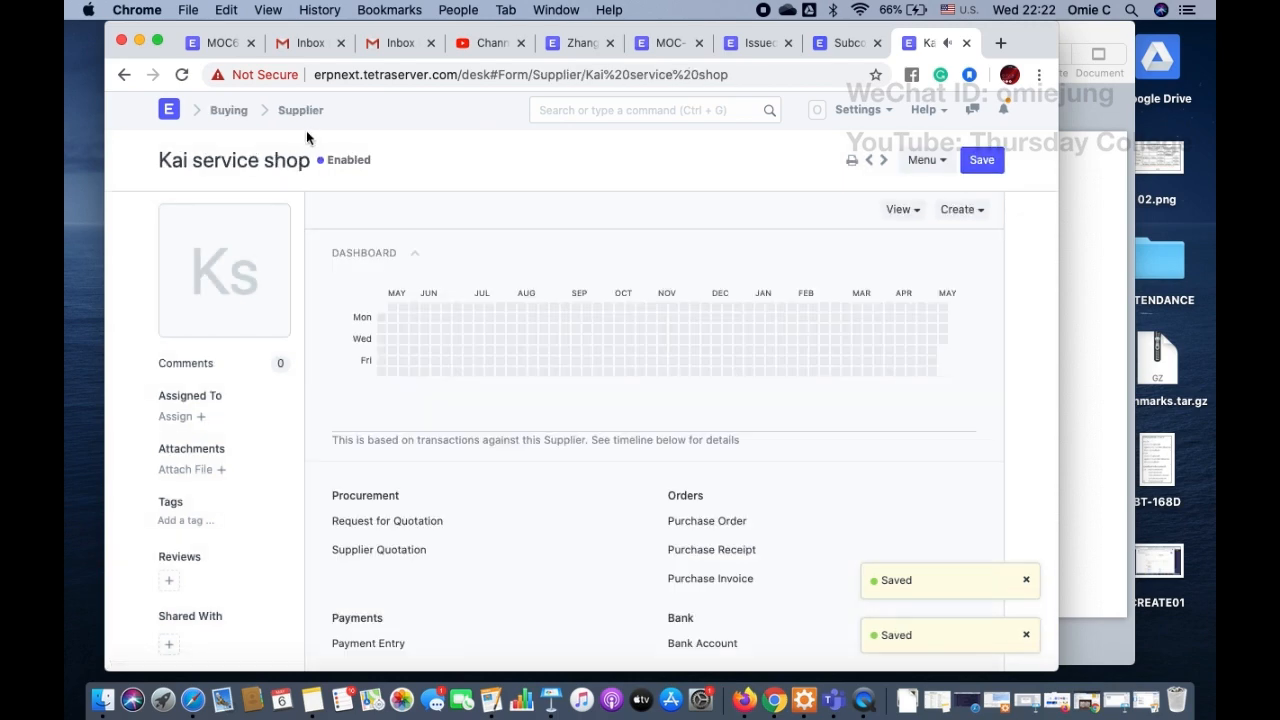
Step: Start a new billing address for the Kai service shop supplier and fill in both address lines
scroll(428, 360, "down", 10)
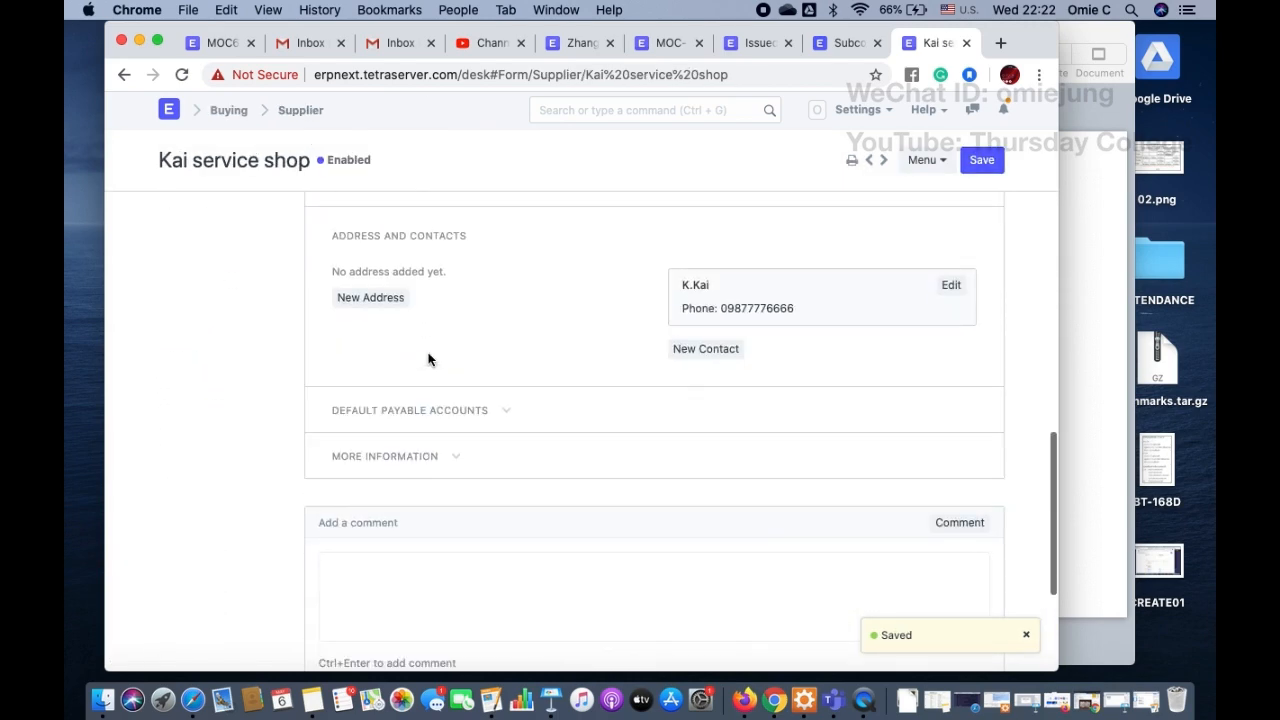
left_click(381, 297)
left_click(389, 401)
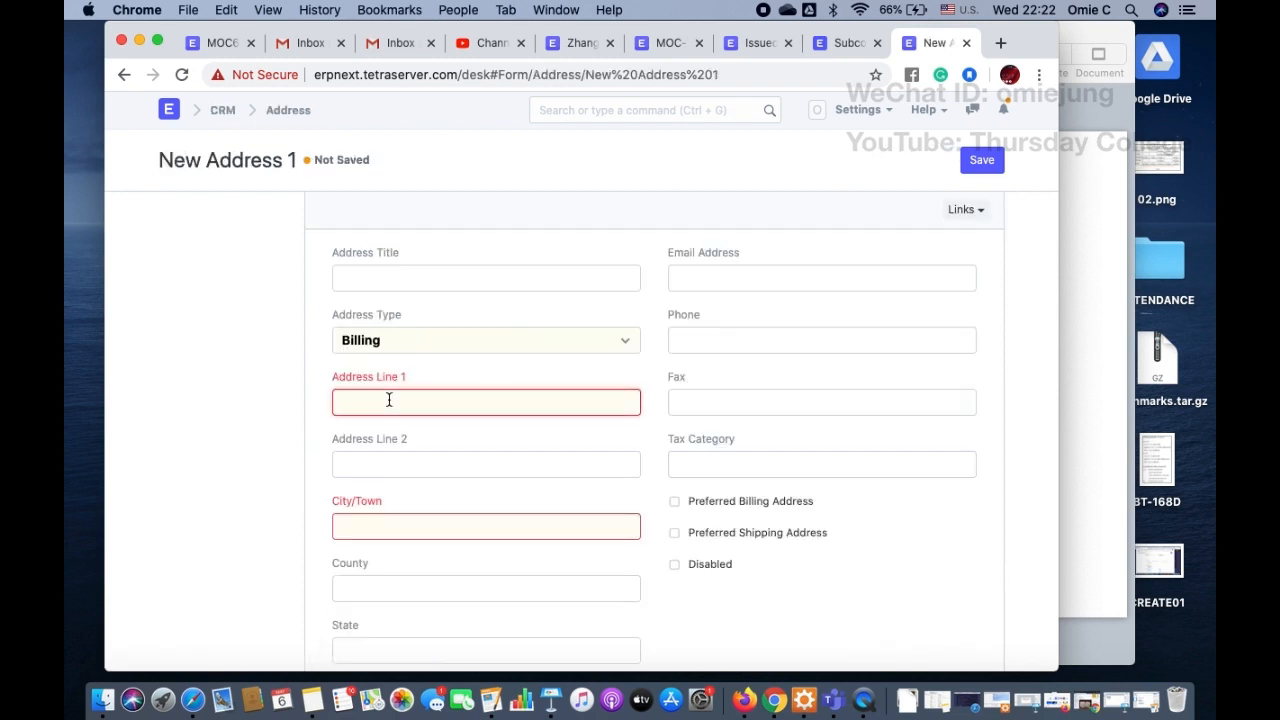
left_click(580, 466)
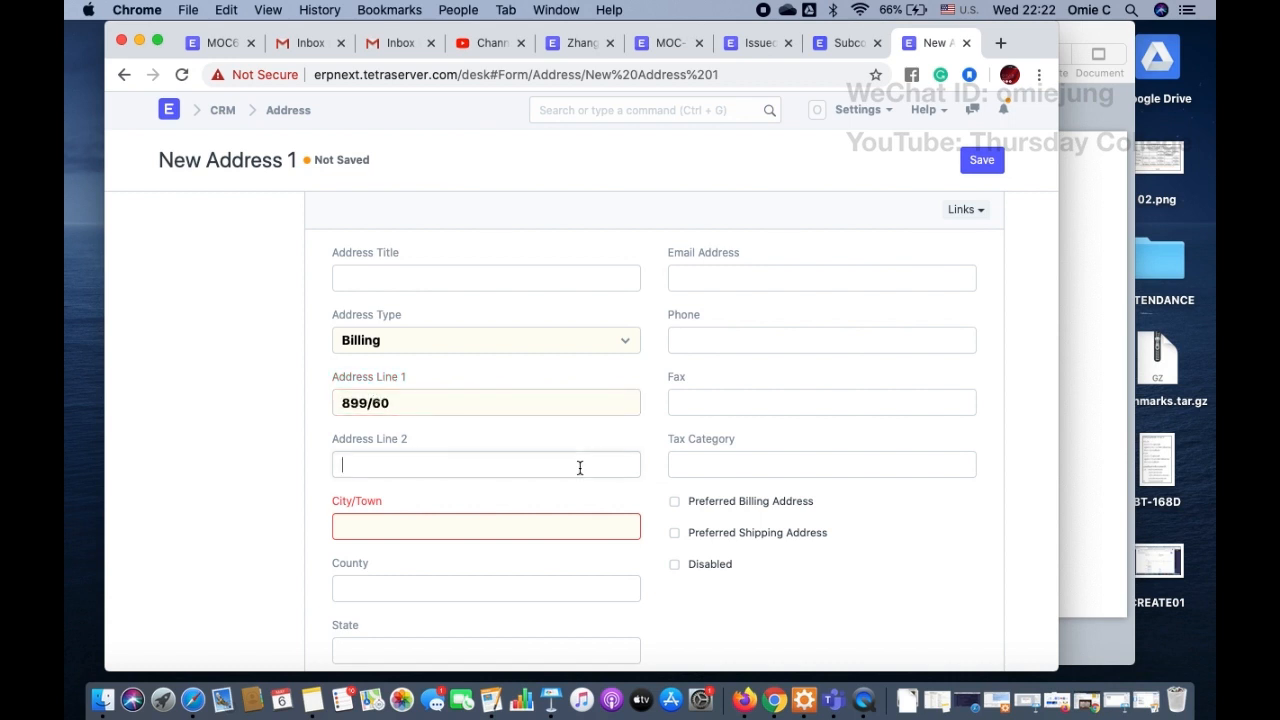
Step: Enter the supplier's city in the new address
left_click(537, 517)
type("Bang")
type("k")
key("BackSpace")
type("gkok")
key("BackSpace")
type("k")
Step: Enter the supplier's postal code and save the address, keeping its link to the Kai service shop supplier
scroll(517, 526, "down", 5)
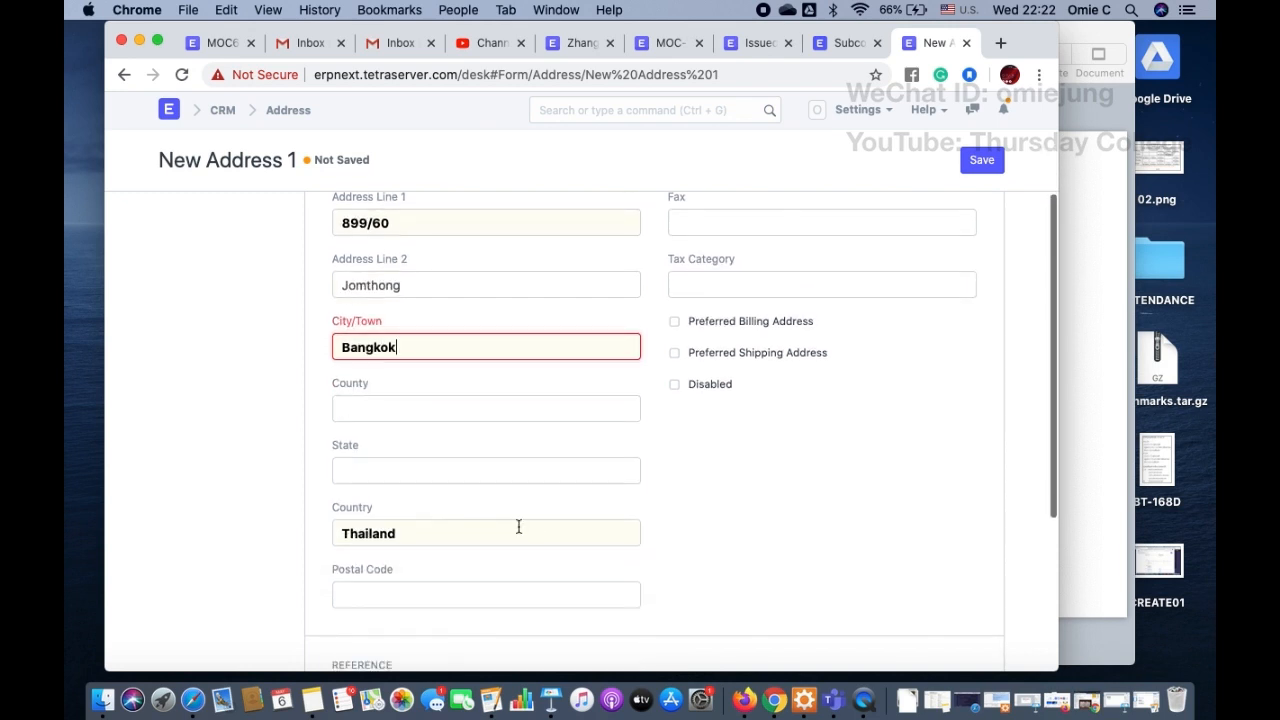
left_click(452, 501)
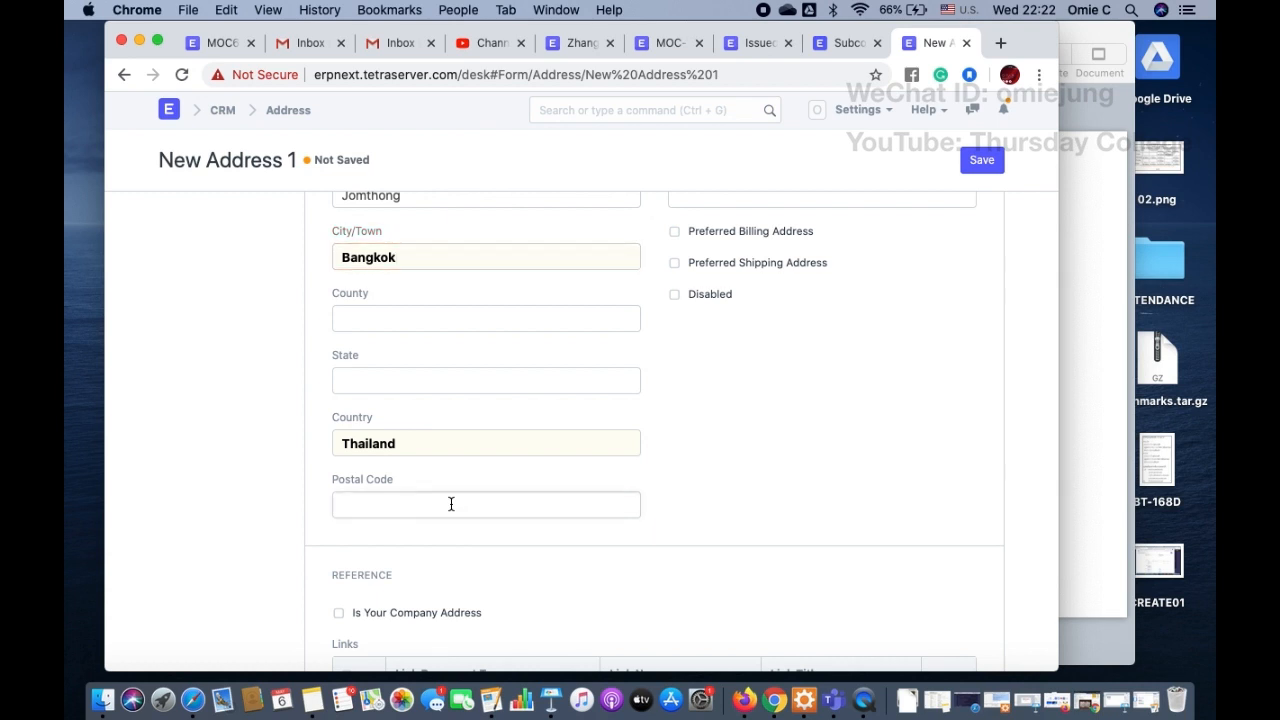
type("10900")
scroll(844, 357, "down", 4)
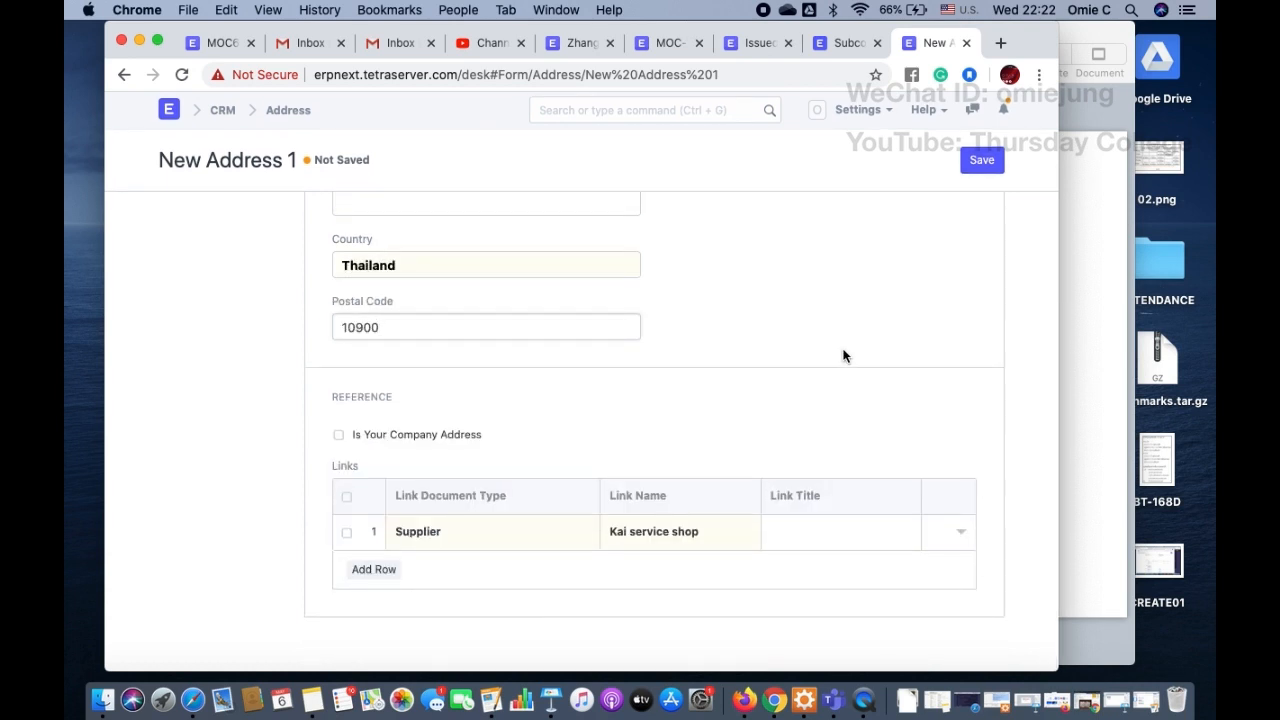
left_click(979, 163)
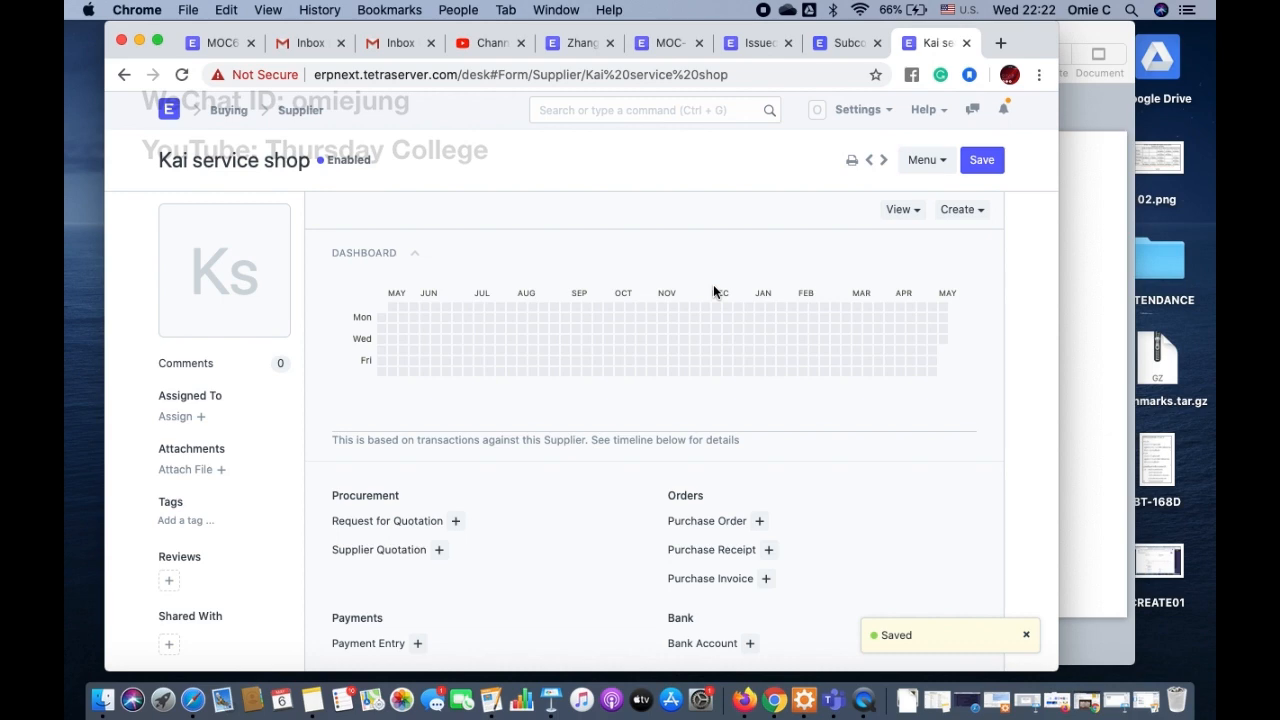
Step: Review the ERPNext subcontracting manual from the purchase receipt and raw material transfer sections back to the setup instructions
scroll(713, 284, "down", 10)
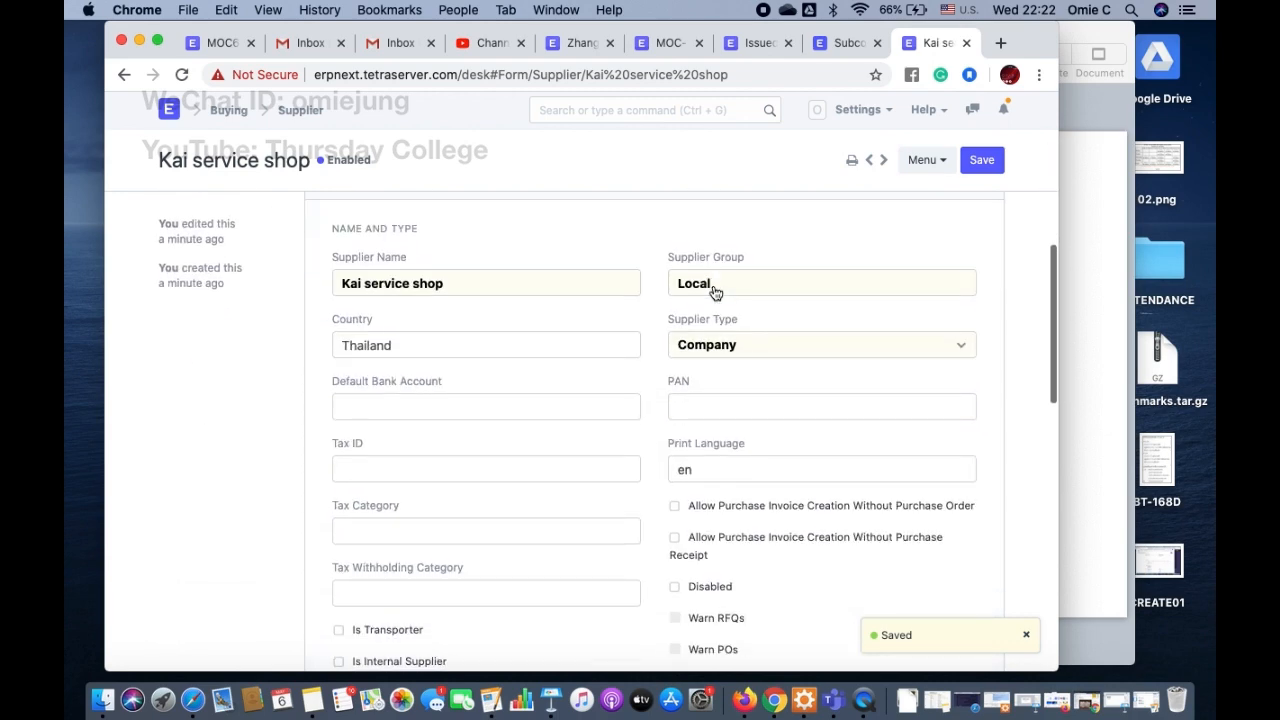
left_click(849, 43)
scroll(571, 355, "up", 5)
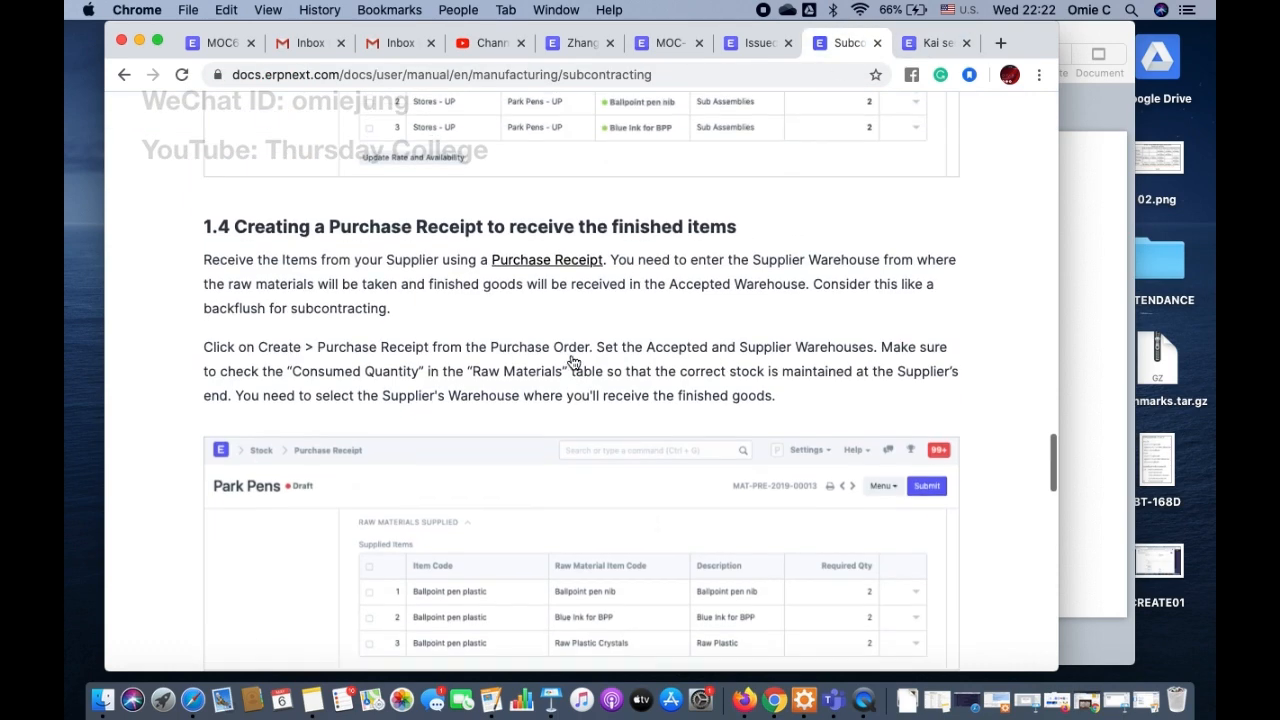
scroll(571, 355, "up", 5)
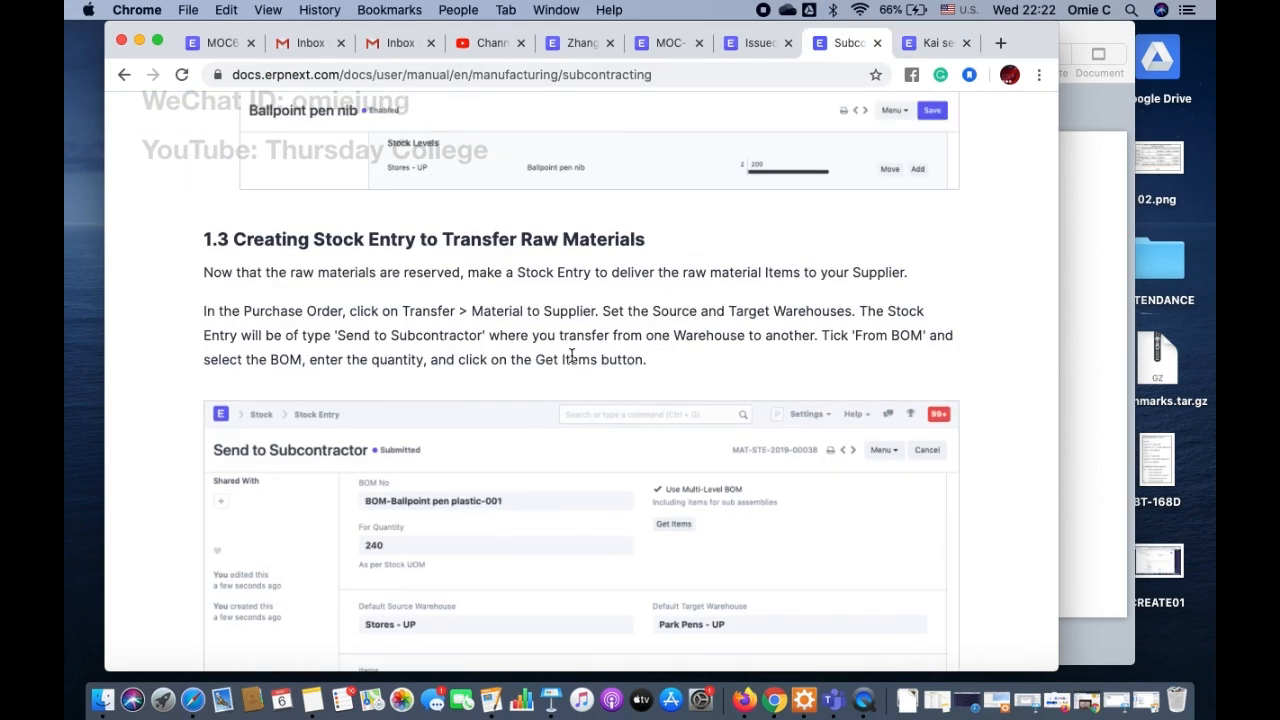
scroll(573, 362, "up", 3)
scroll(573, 362, "up", 5)
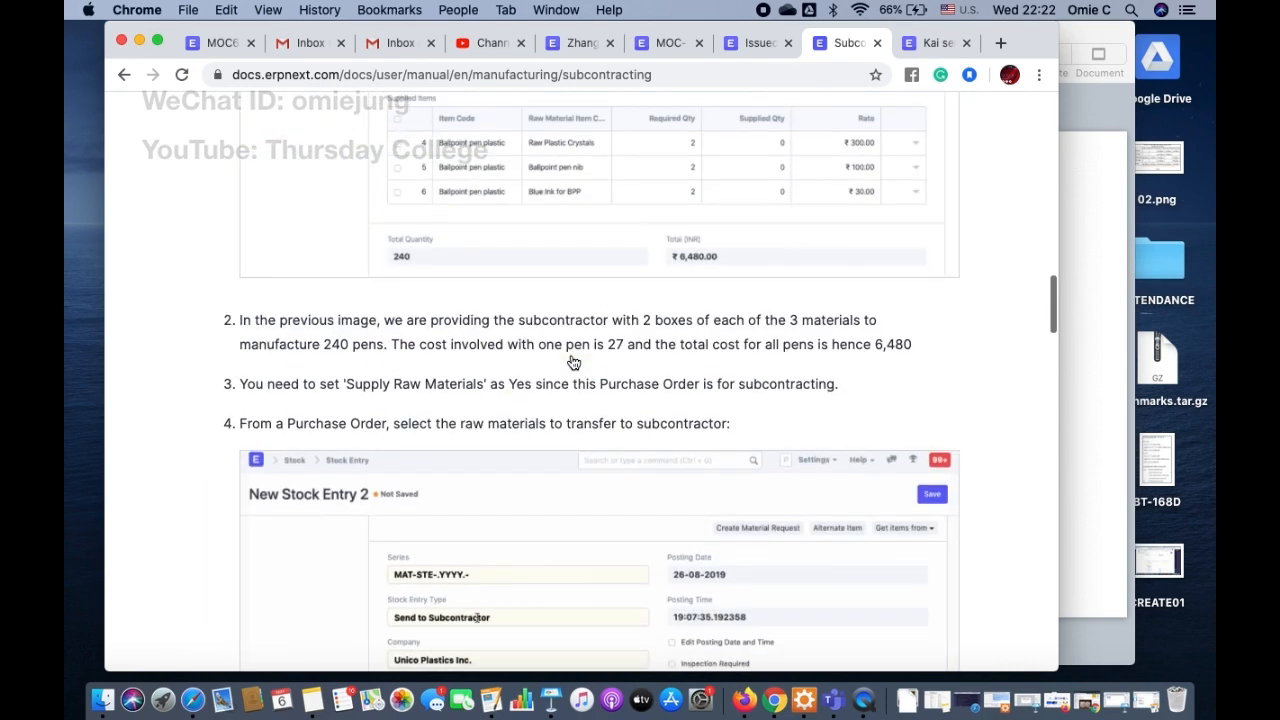
scroll(573, 362, "down", 1)
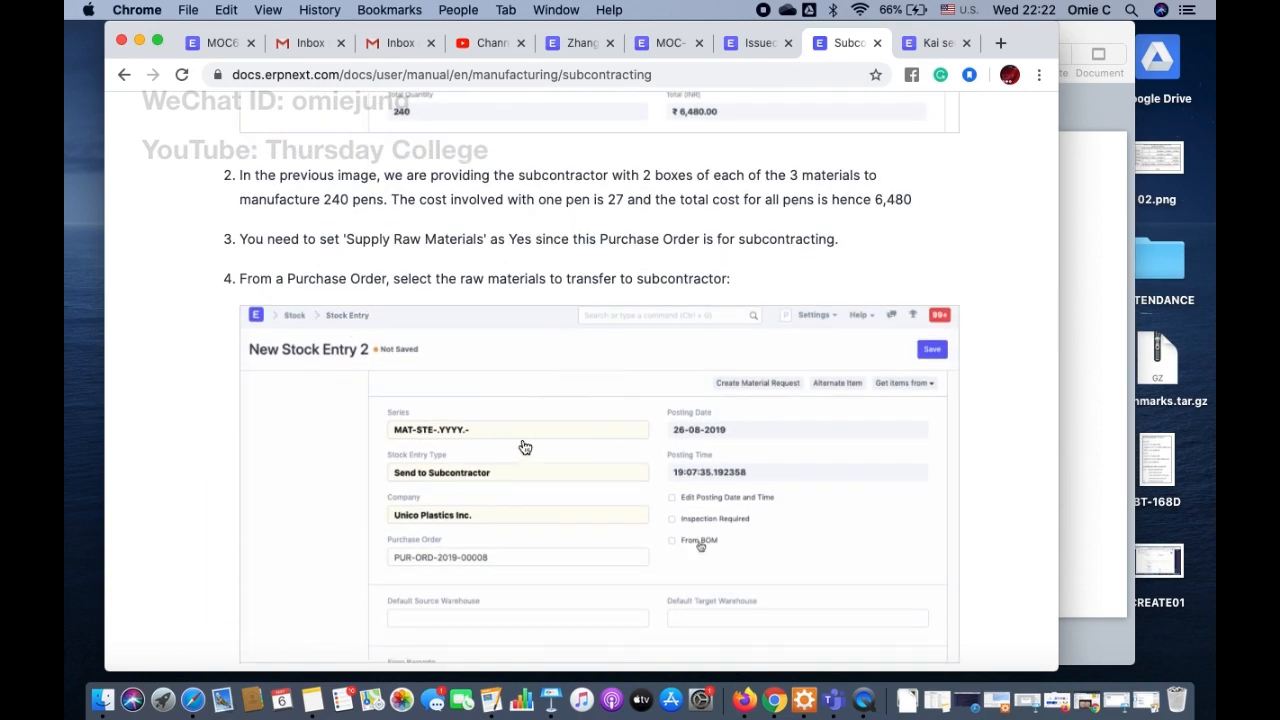
scroll(527, 444, "up", 5)
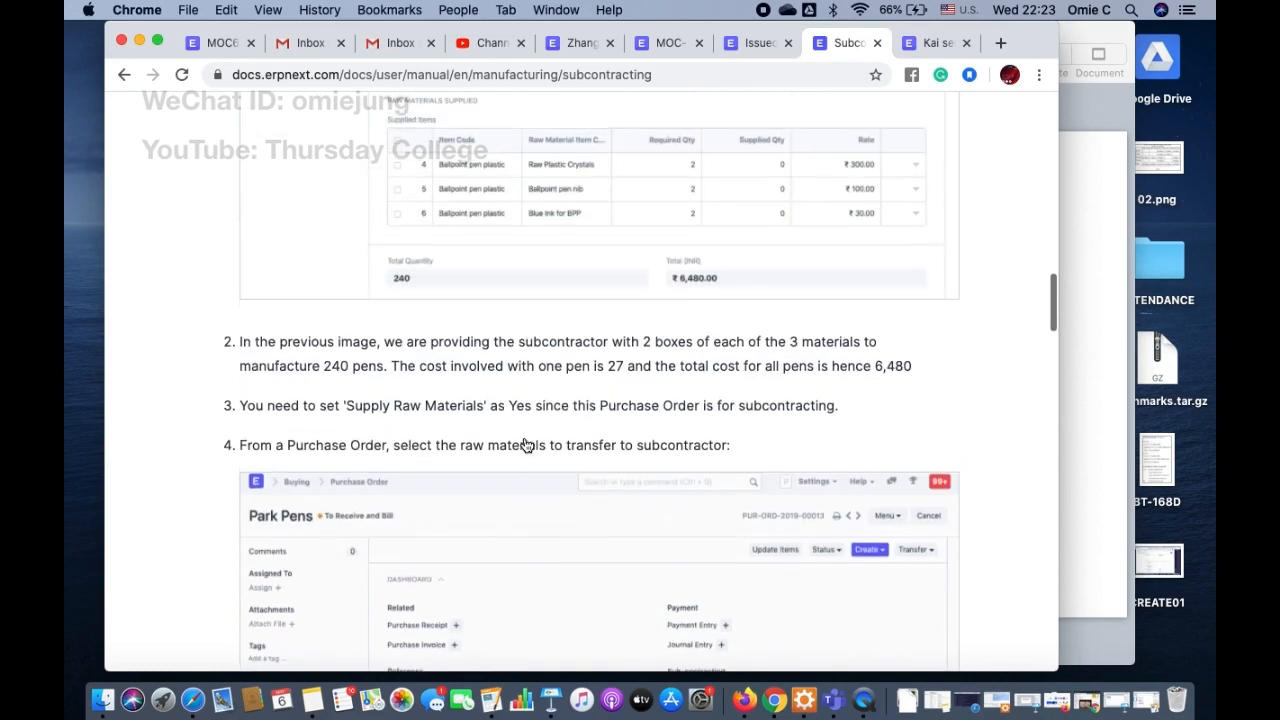
scroll(527, 444, "up", 10)
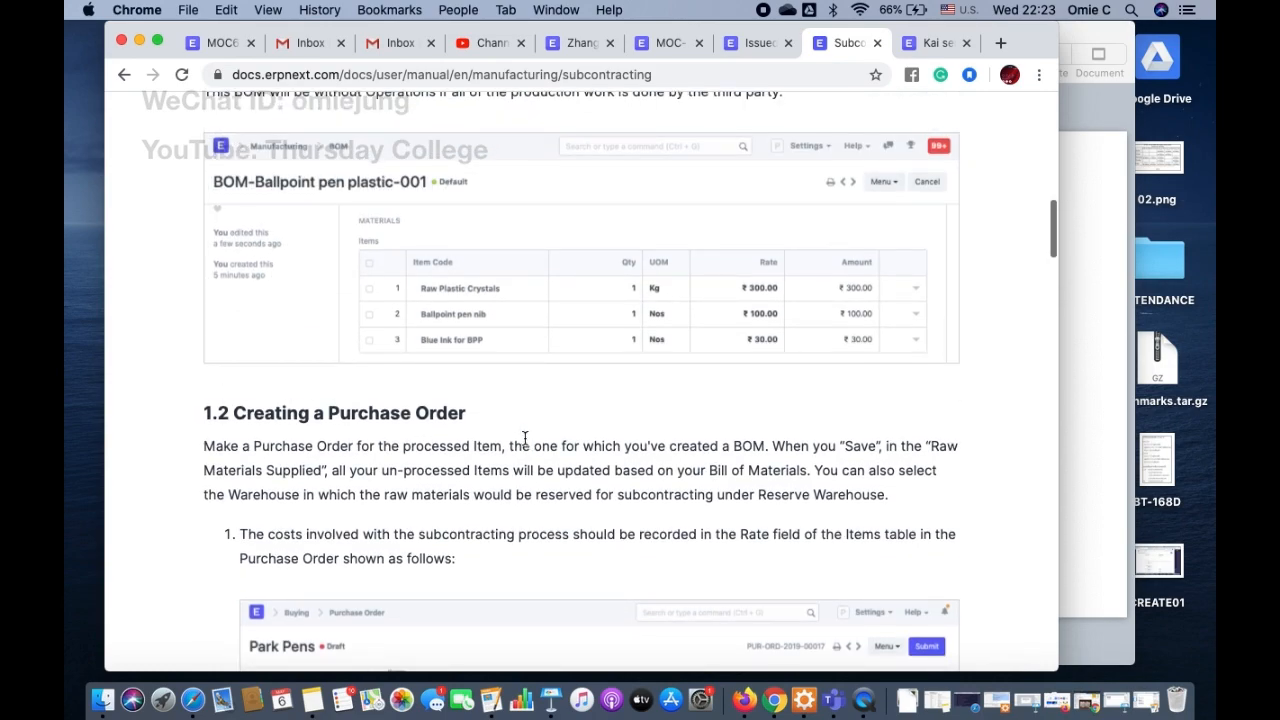
scroll(524, 438, "up", 3)
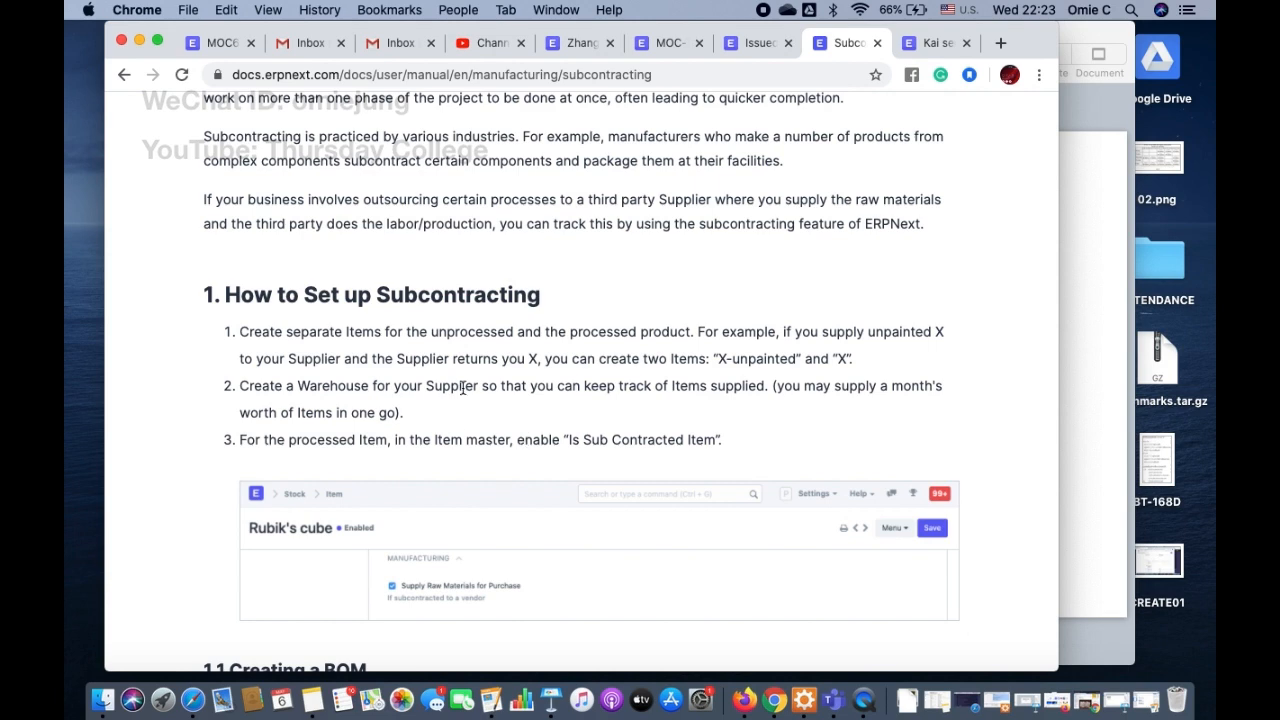
Step: Return to the Kai service shop supplier page and search for Warehouse to open the Warehouse Tree
left_click(937, 46)
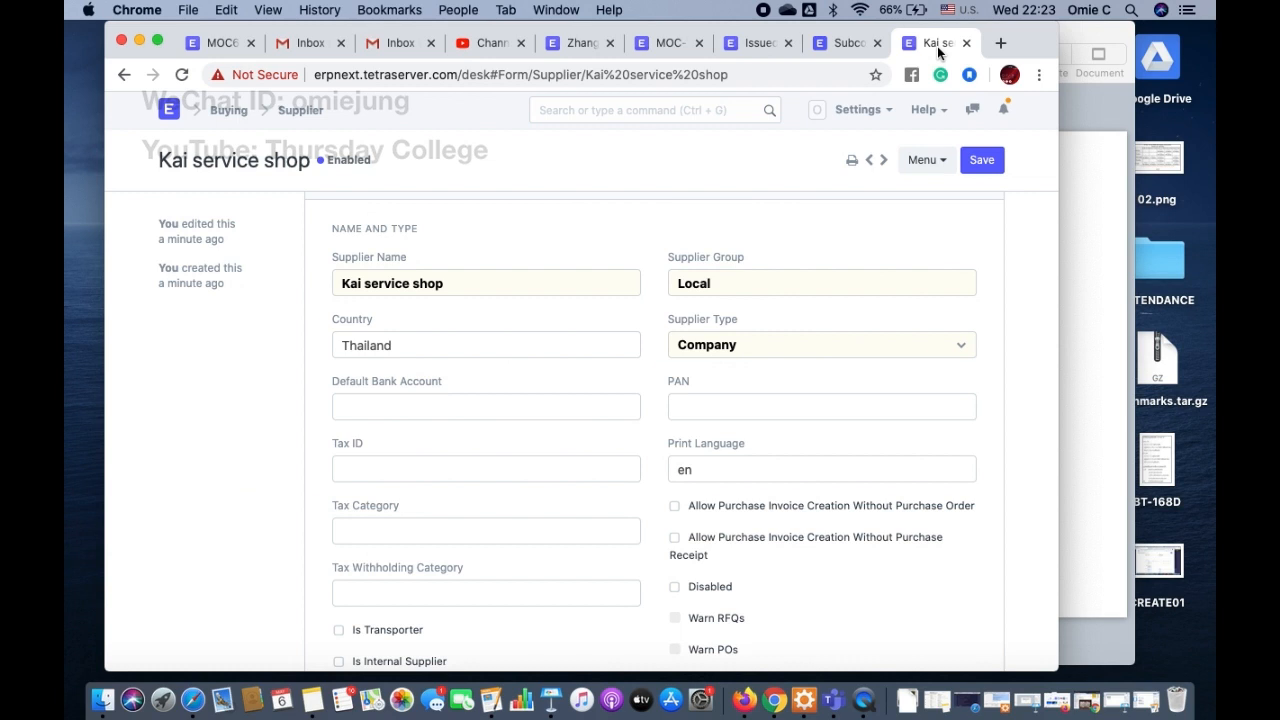
left_click(610, 109)
type("Wa")
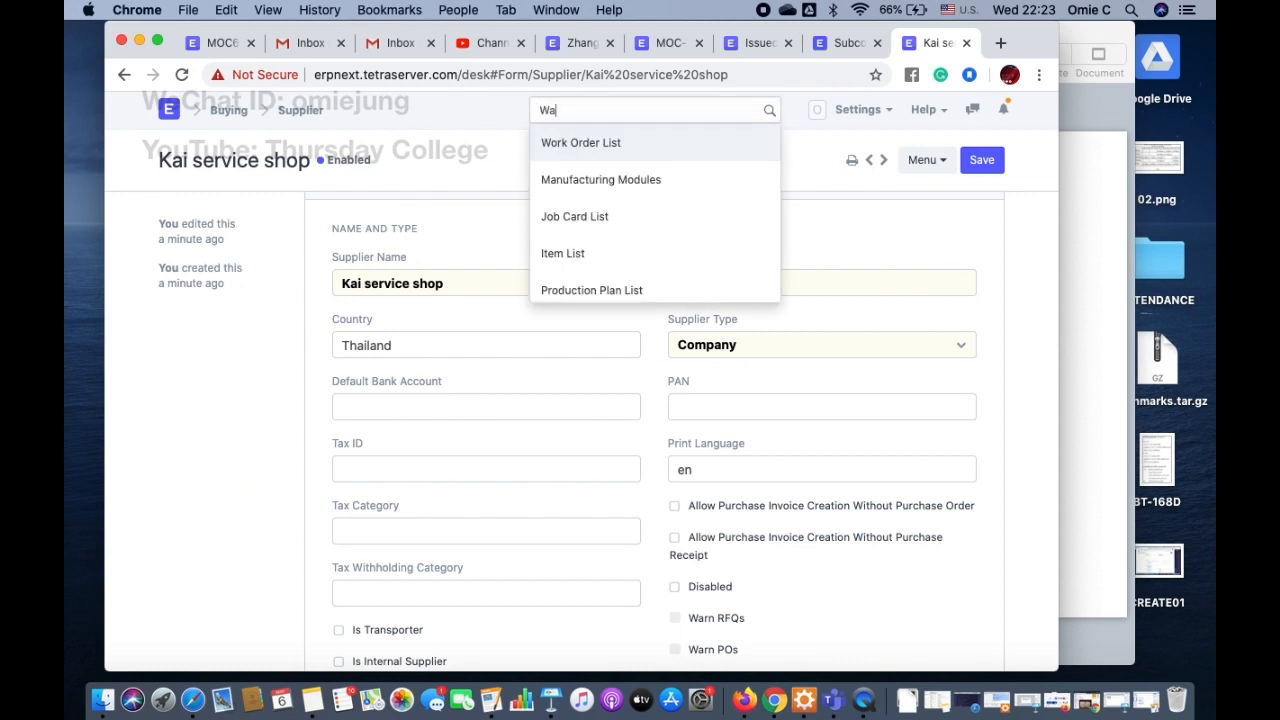
type("rehouse")
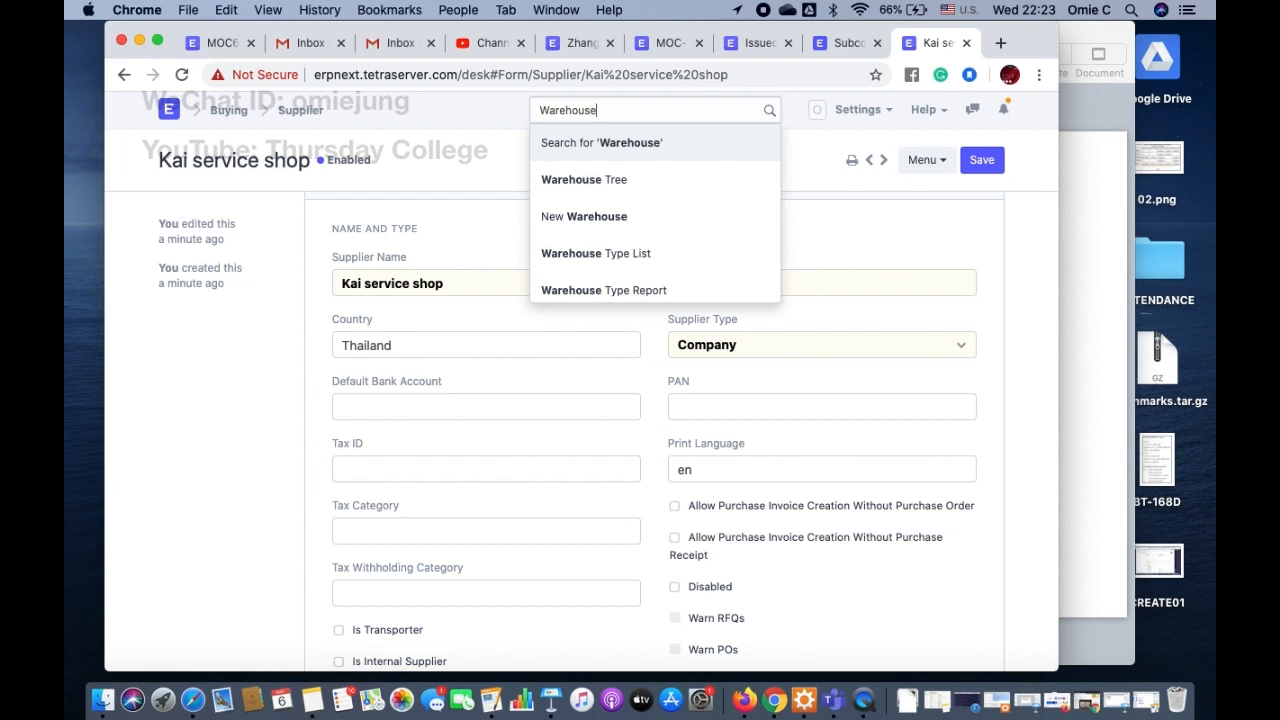
left_click(608, 180)
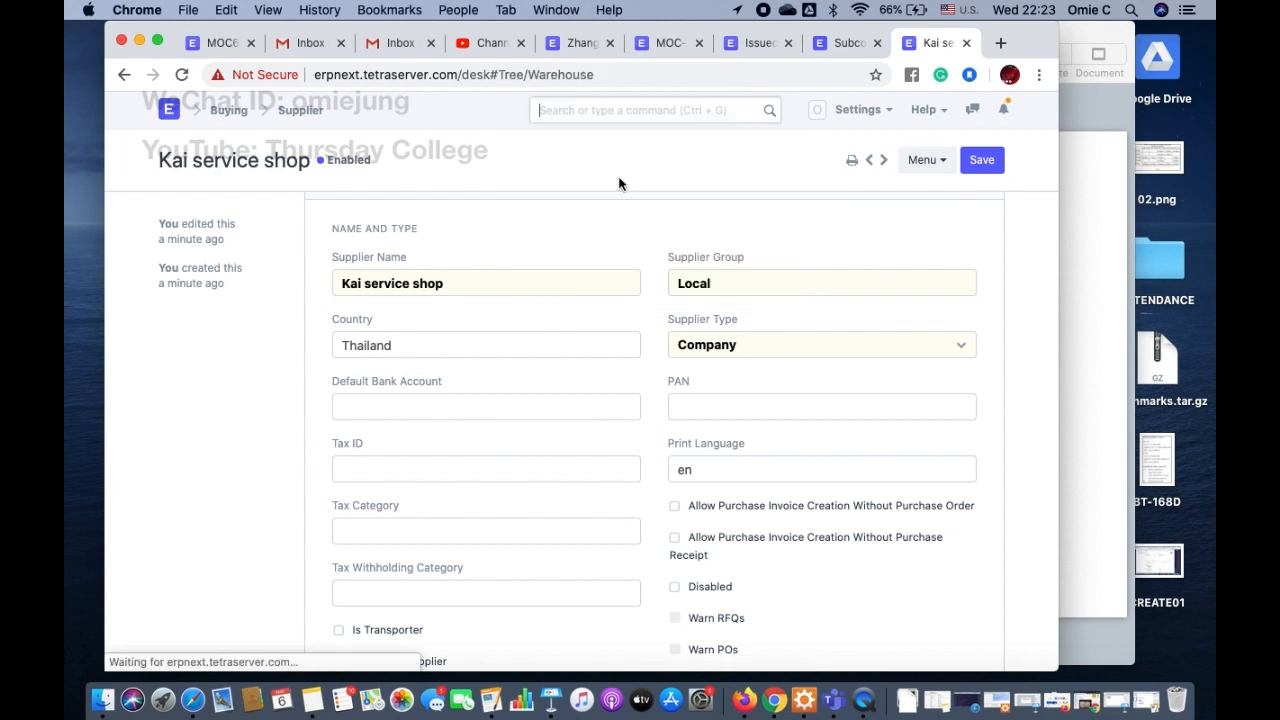
Step: Create a child warehouse named "K.Kai Warehouse" under All Warehouses - MTS for MSME Toy Store
left_click(276, 326)
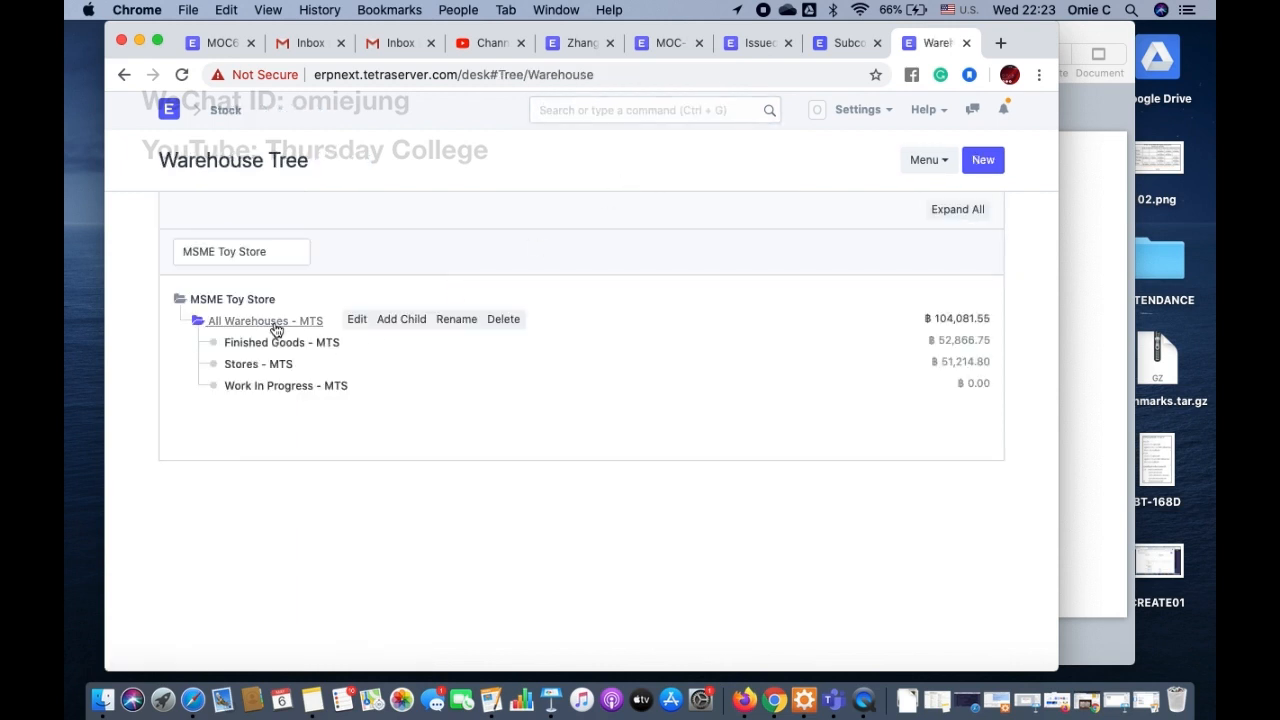
left_click(403, 320)
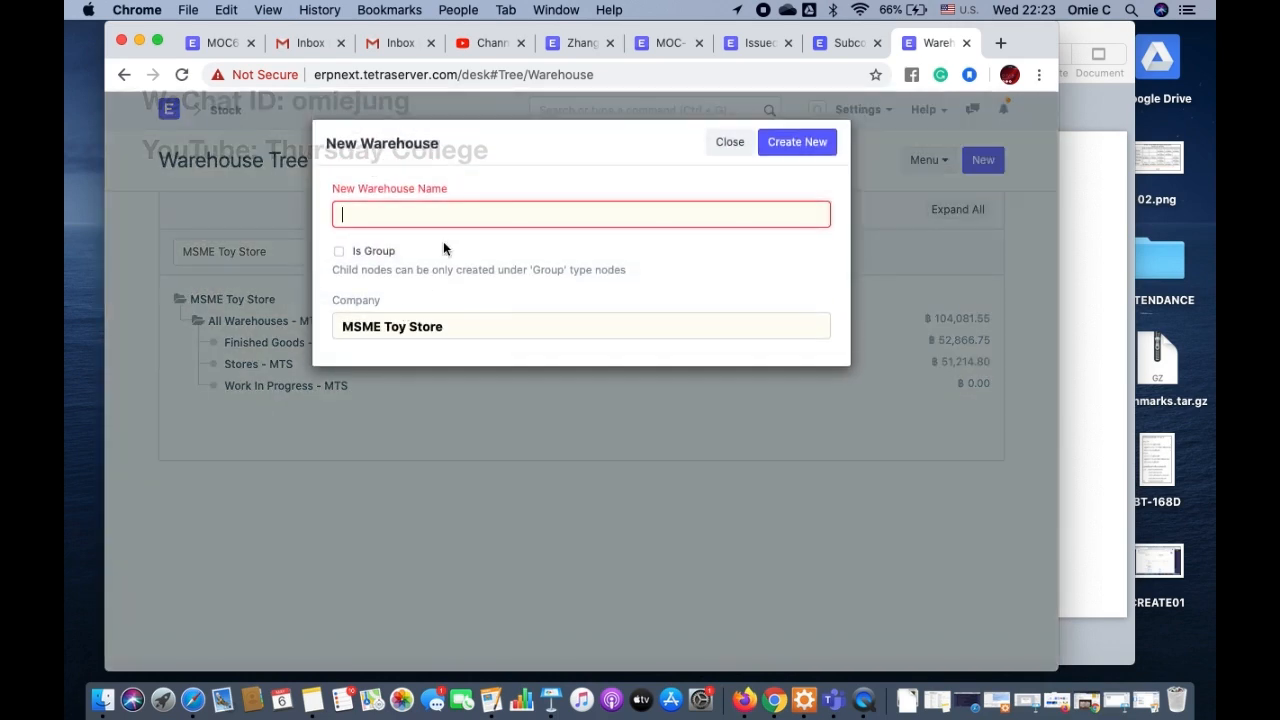
type("K.Kai Warehouse")
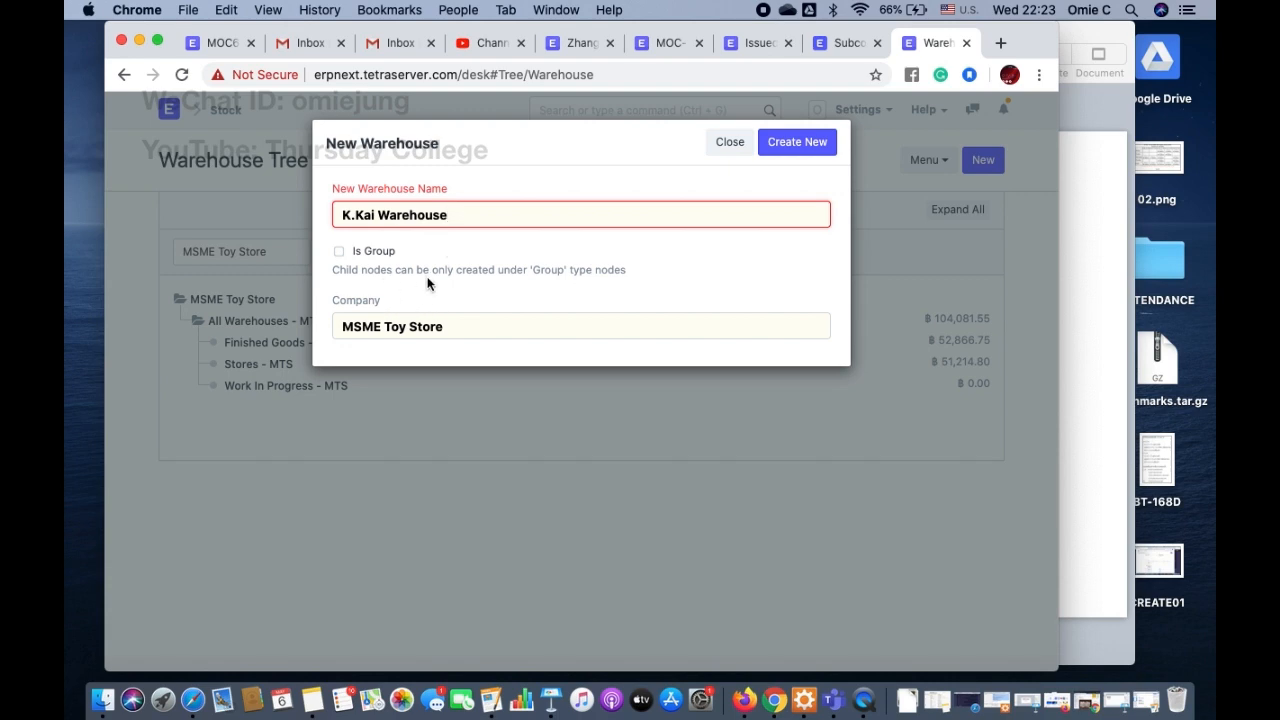
left_click(786, 142)
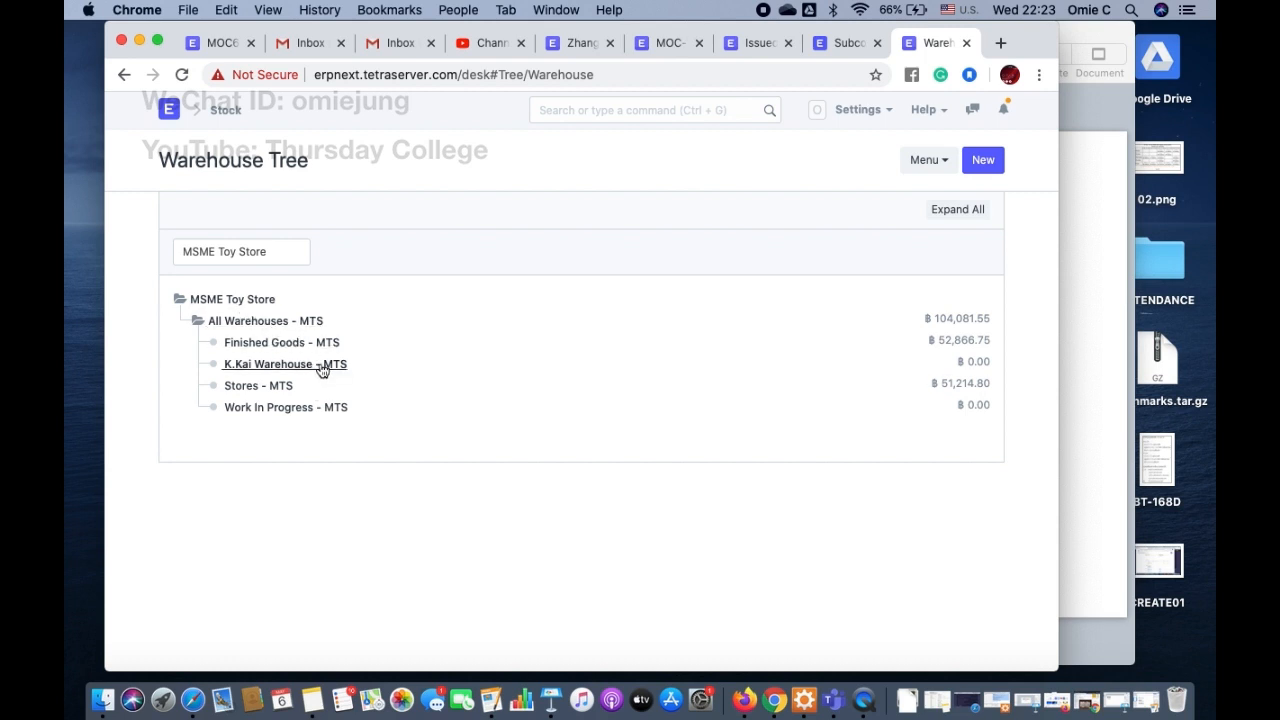
Step: Check the subcontracting manual briefly, return to ERPNext and open the MOC-Technic Hatchback Type-R item from the item list
left_click(846, 43)
left_click(944, 43)
left_click(638, 107)
type("Item")
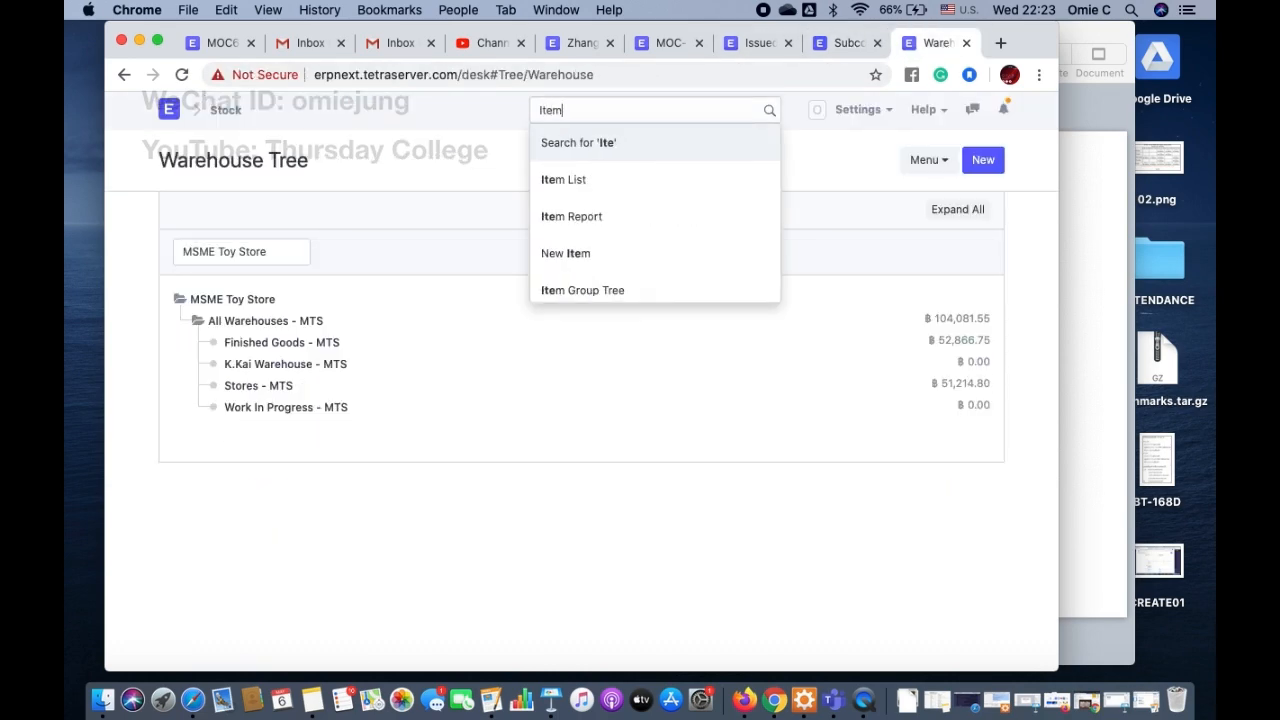
left_click(598, 185)
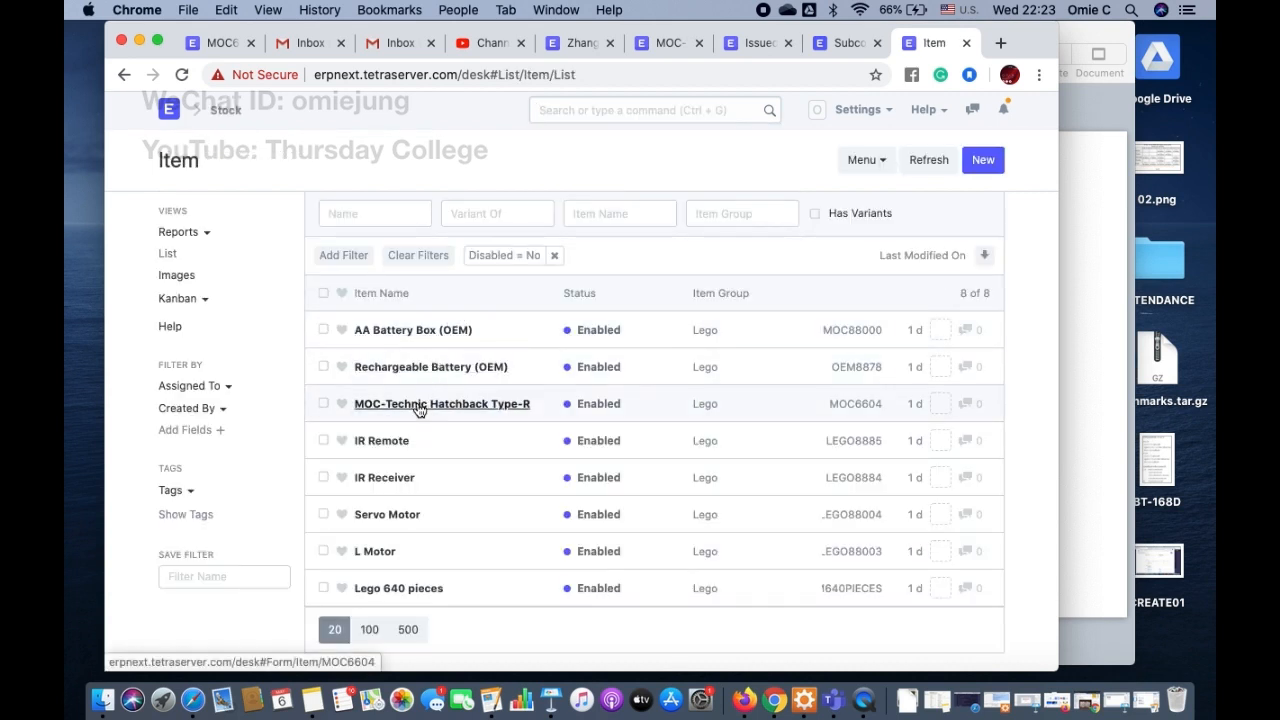
left_click(418, 405)
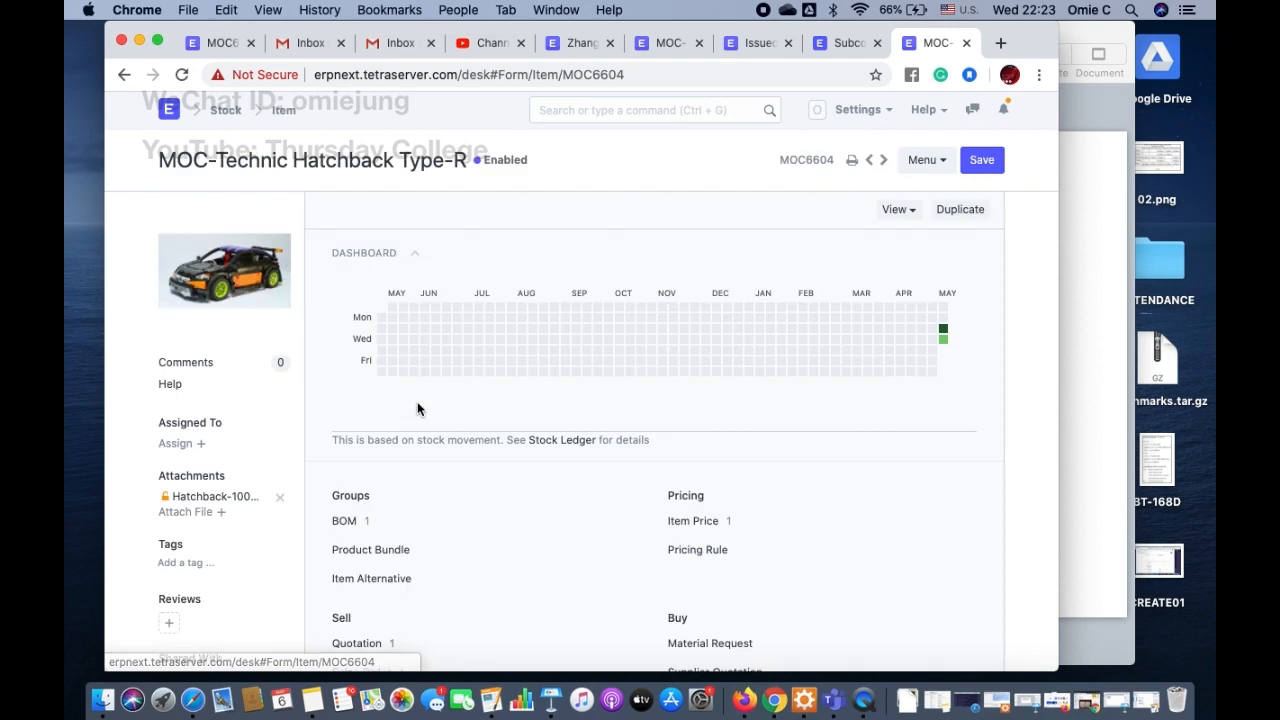
Step: Enable Supply Raw Materials for Purchase in the item's manufacturing settings and save the item
scroll(468, 396, "down", 15)
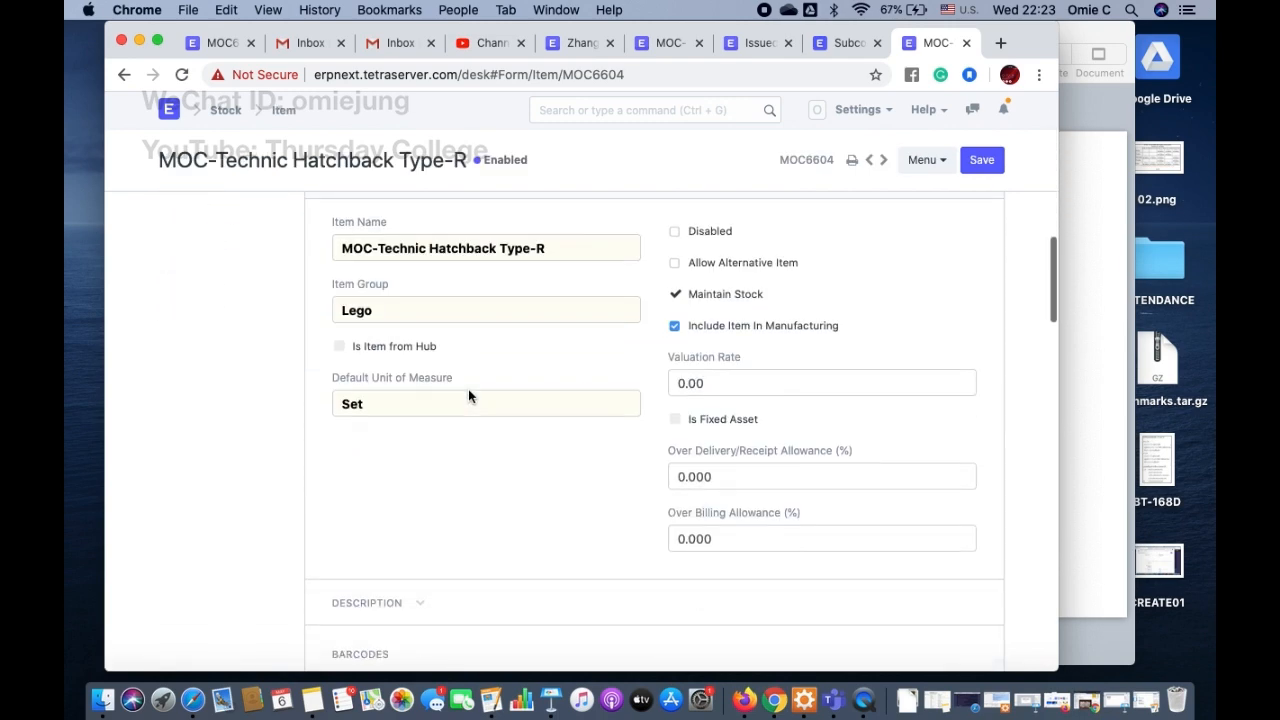
scroll(468, 396, "down", 10)
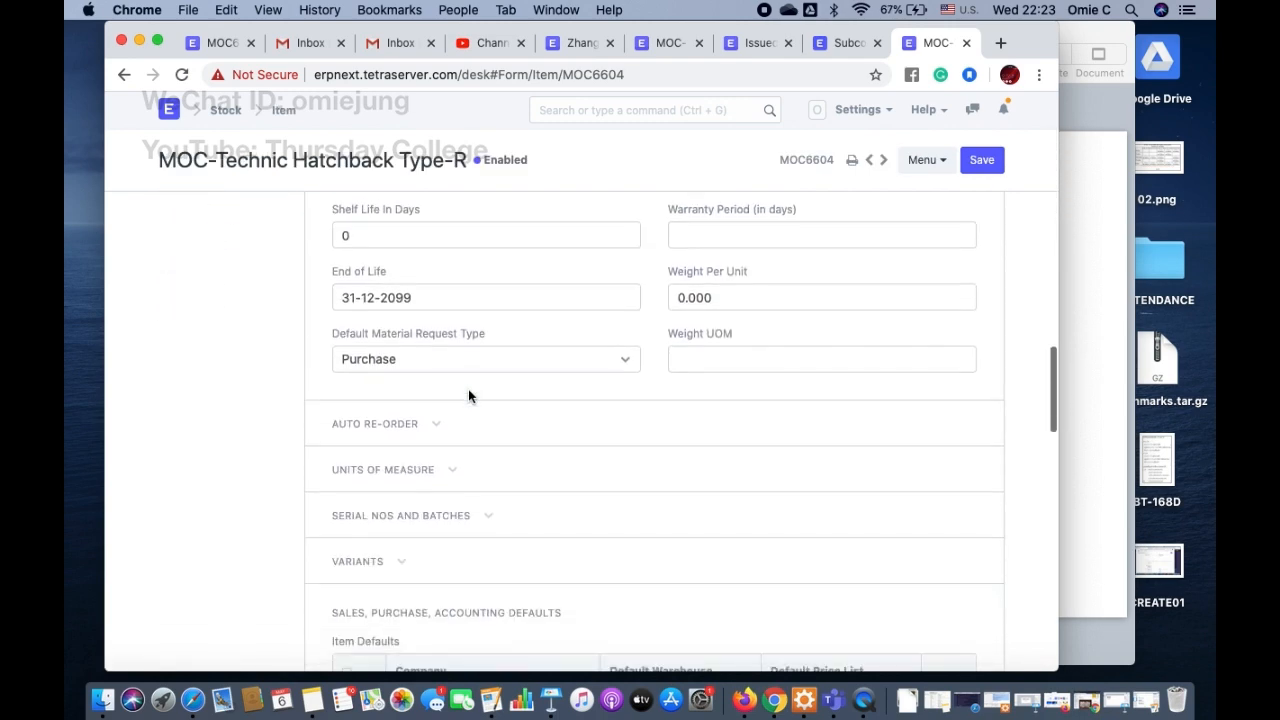
scroll(468, 396, "down", 5)
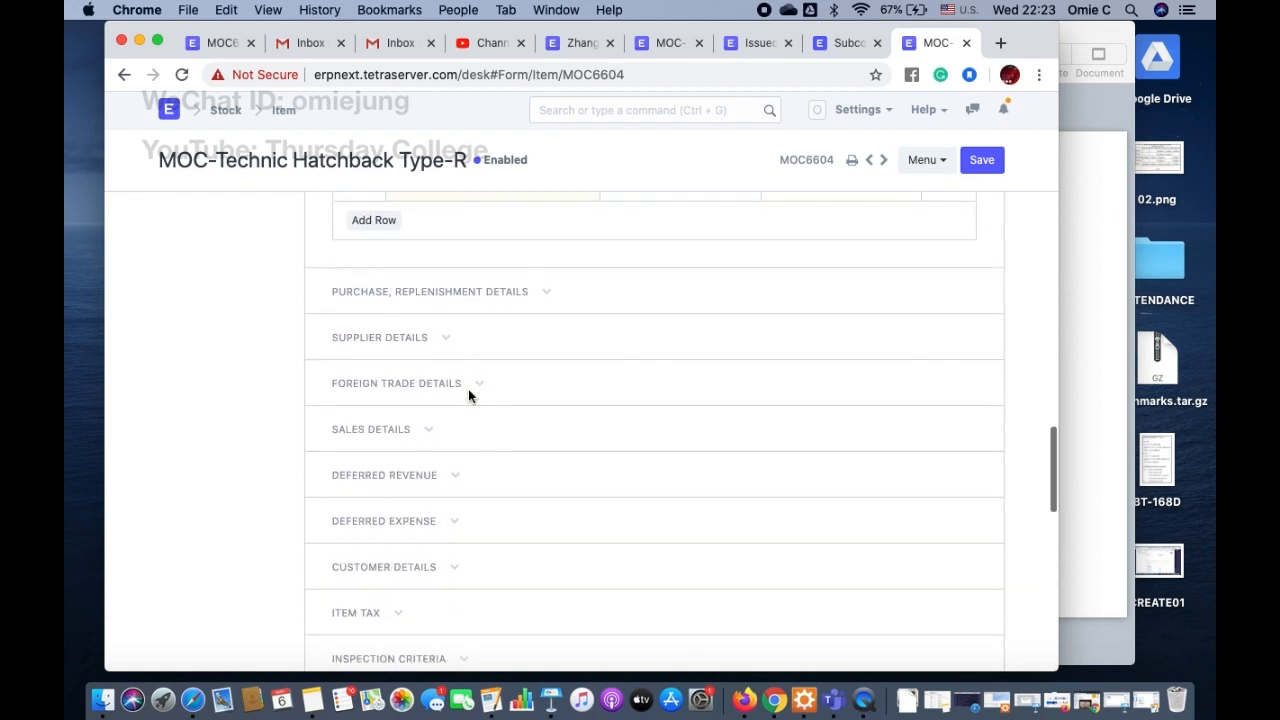
scroll(470, 397, "down", 5)
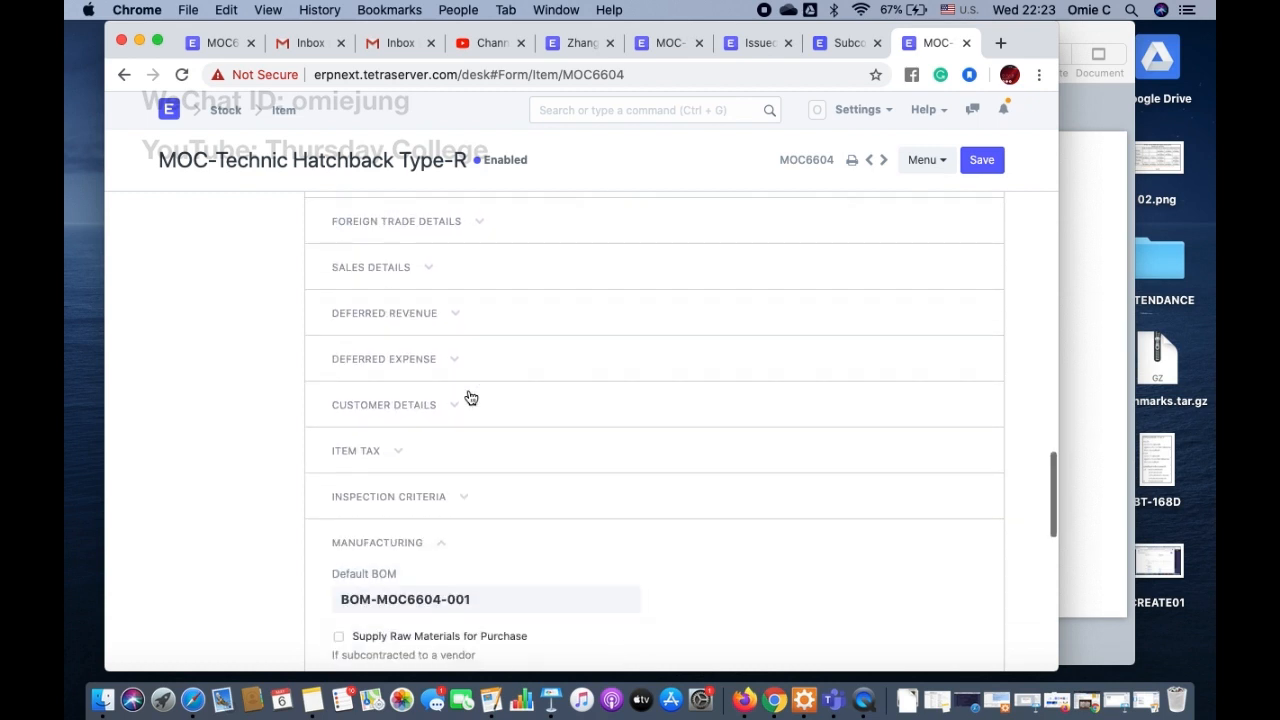
scroll(470, 398, "down", 1)
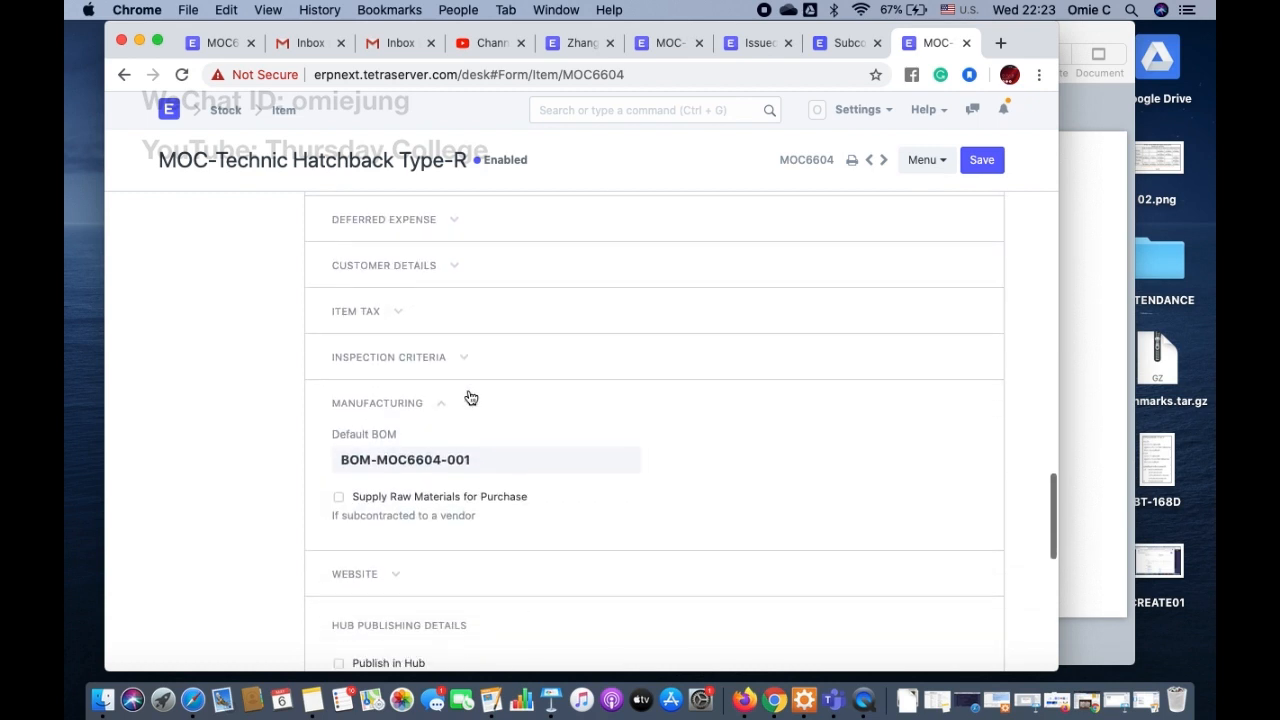
left_click(339, 497)
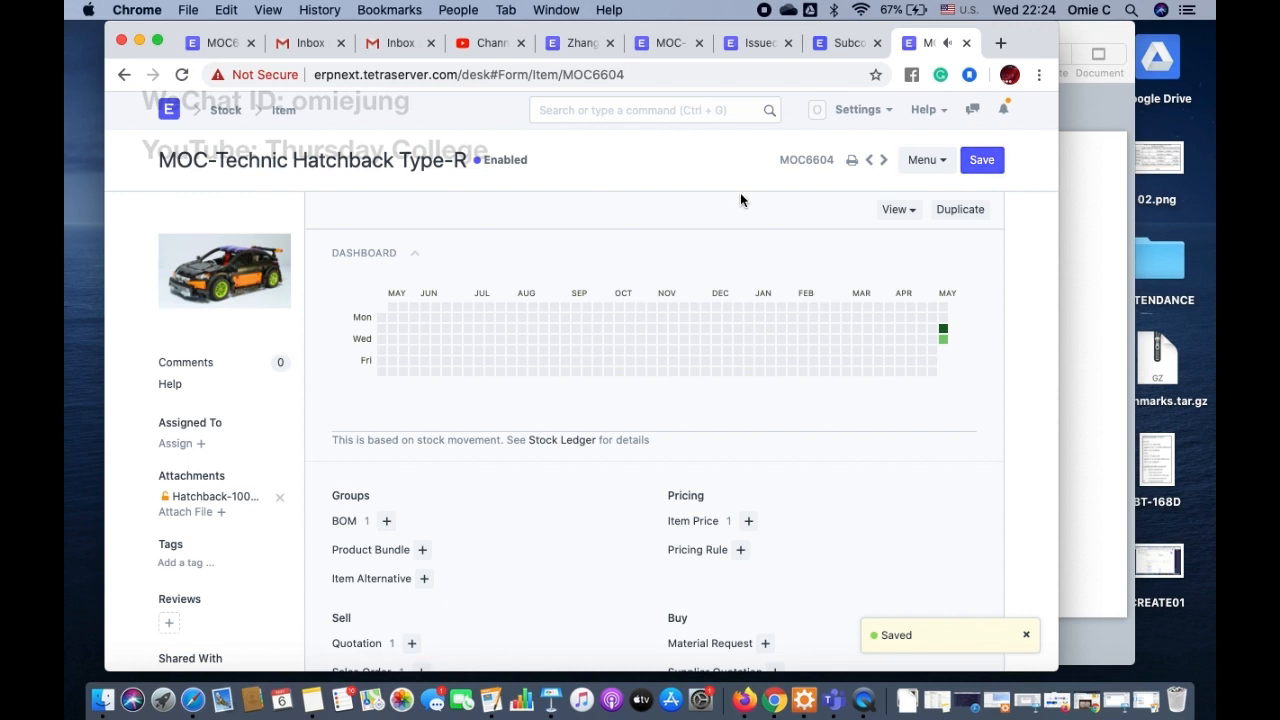
Step: Search for purchase orders and open the Purchase Order list
left_click(637, 112)
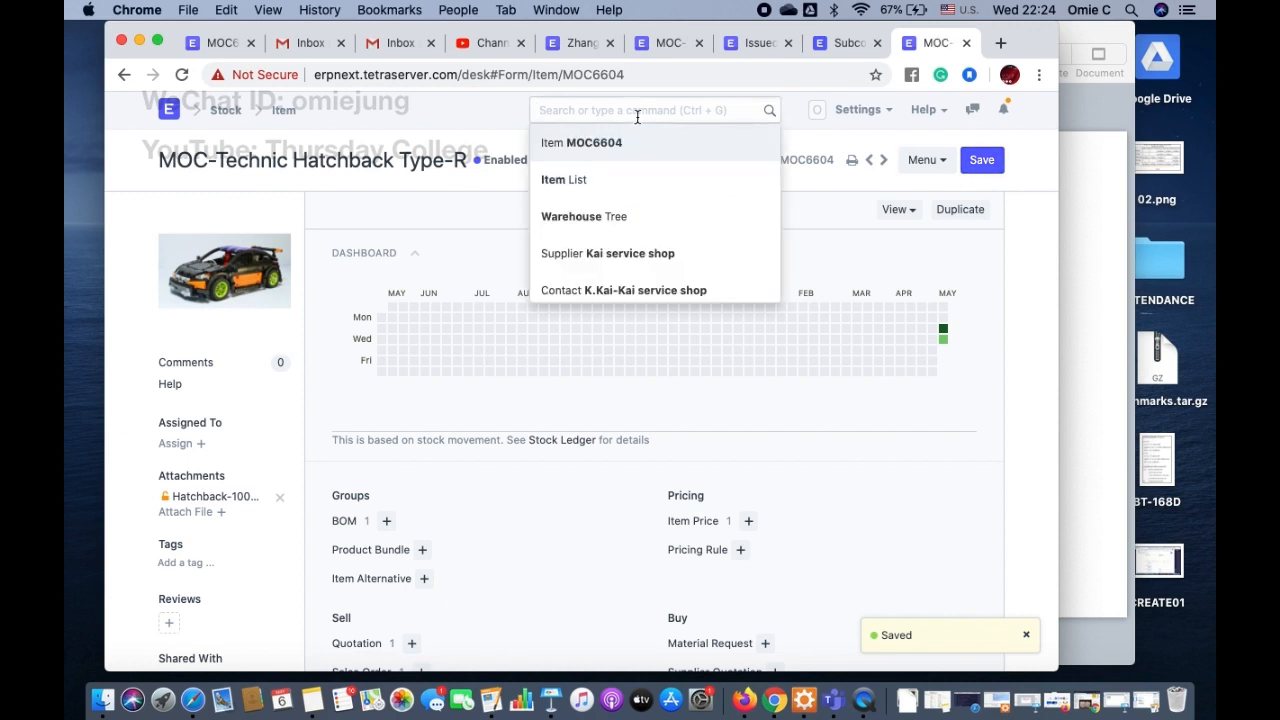
type("Purc")
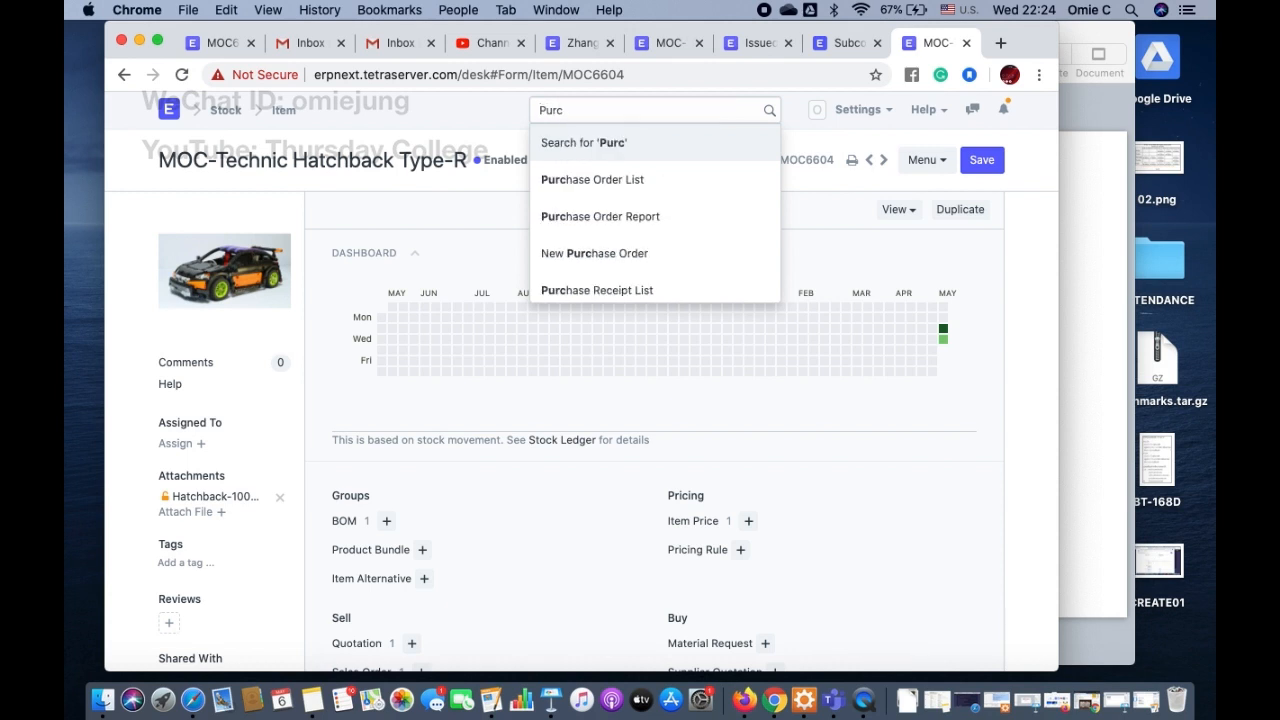
left_click(637, 181)
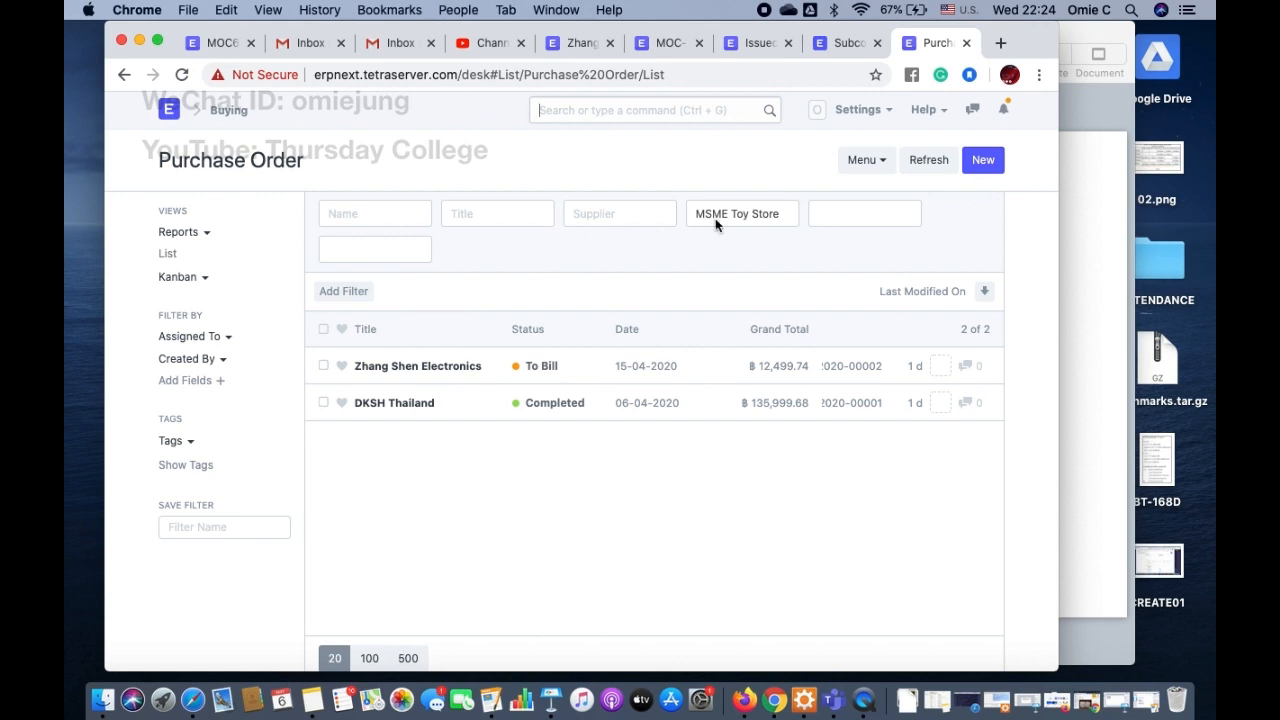
Step: Start a new purchase order with Kai service shop as the supplier
left_click(981, 162)
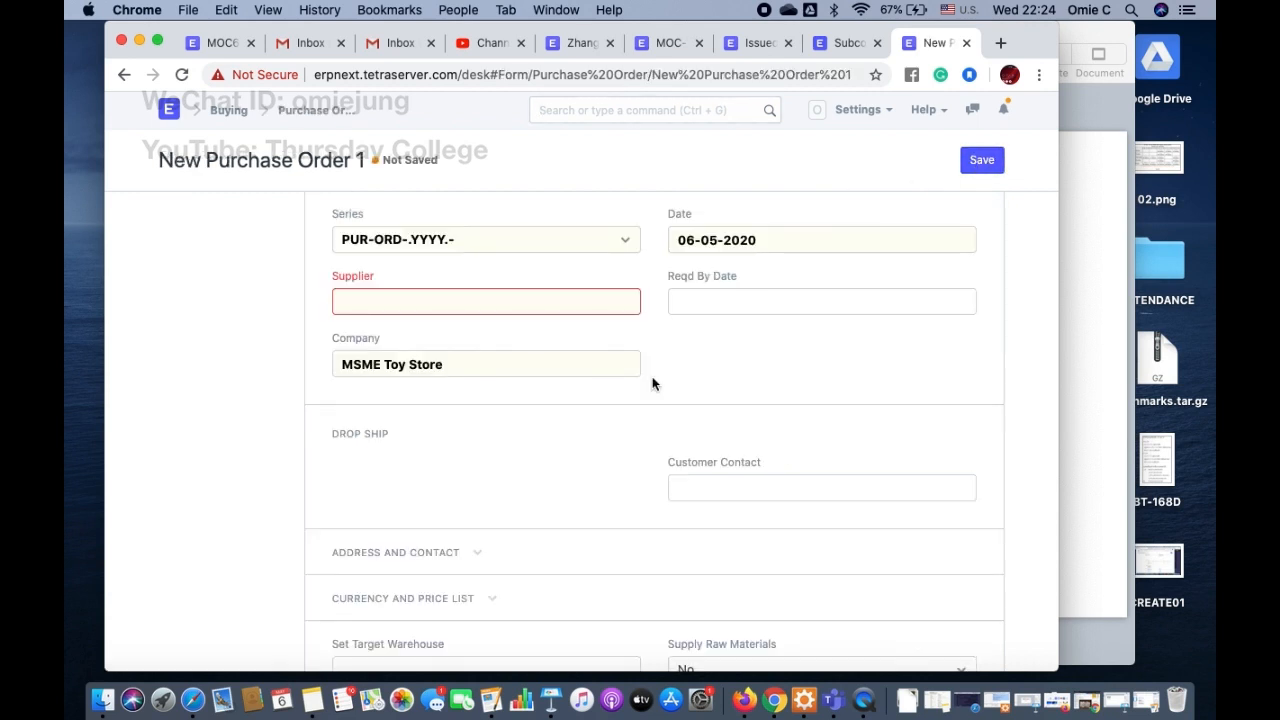
left_click(380, 298)
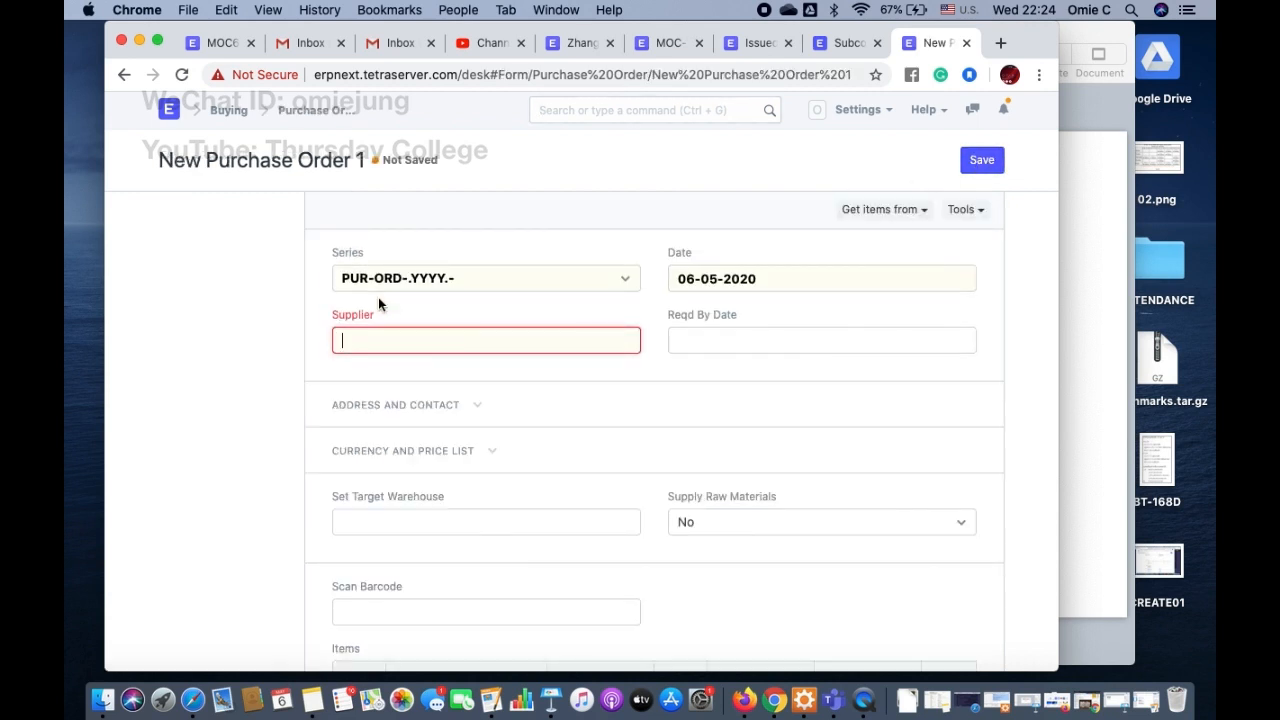
left_click(369, 413)
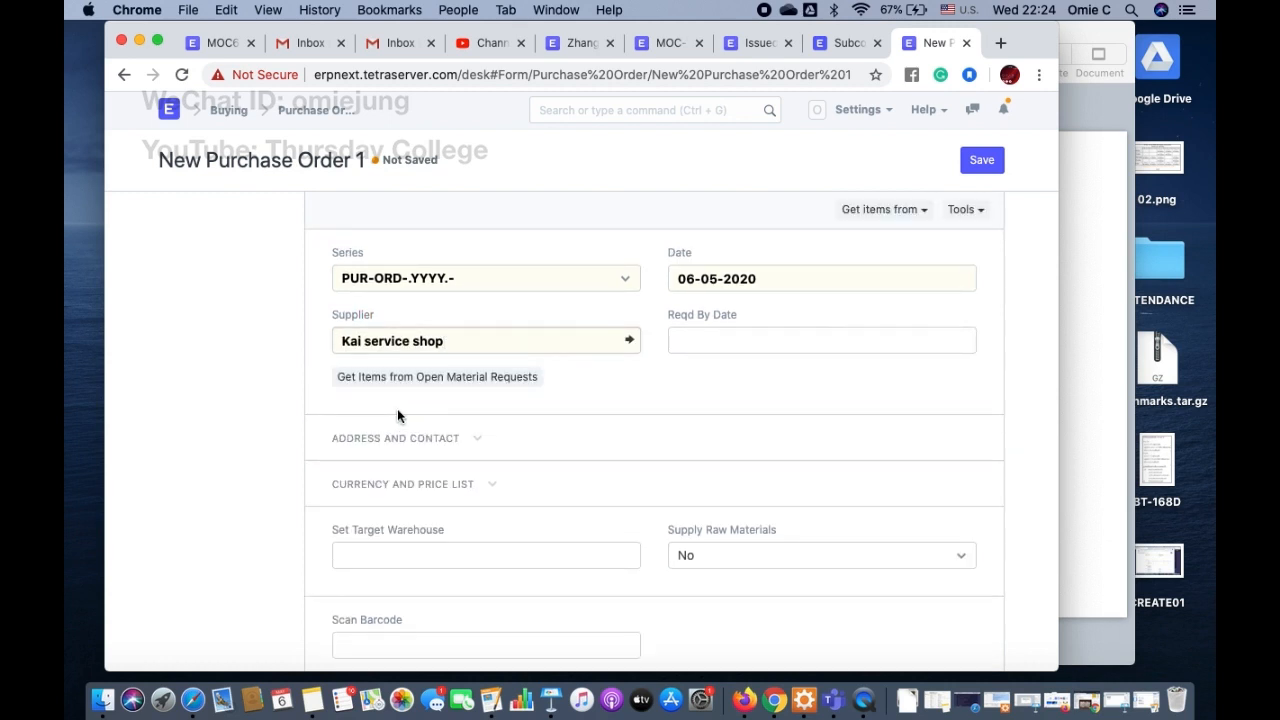
Step: Set the purchase order's required-by date to 20-04-2020 and its order date to 17-04-2020
scroll(505, 412, "down", 1)
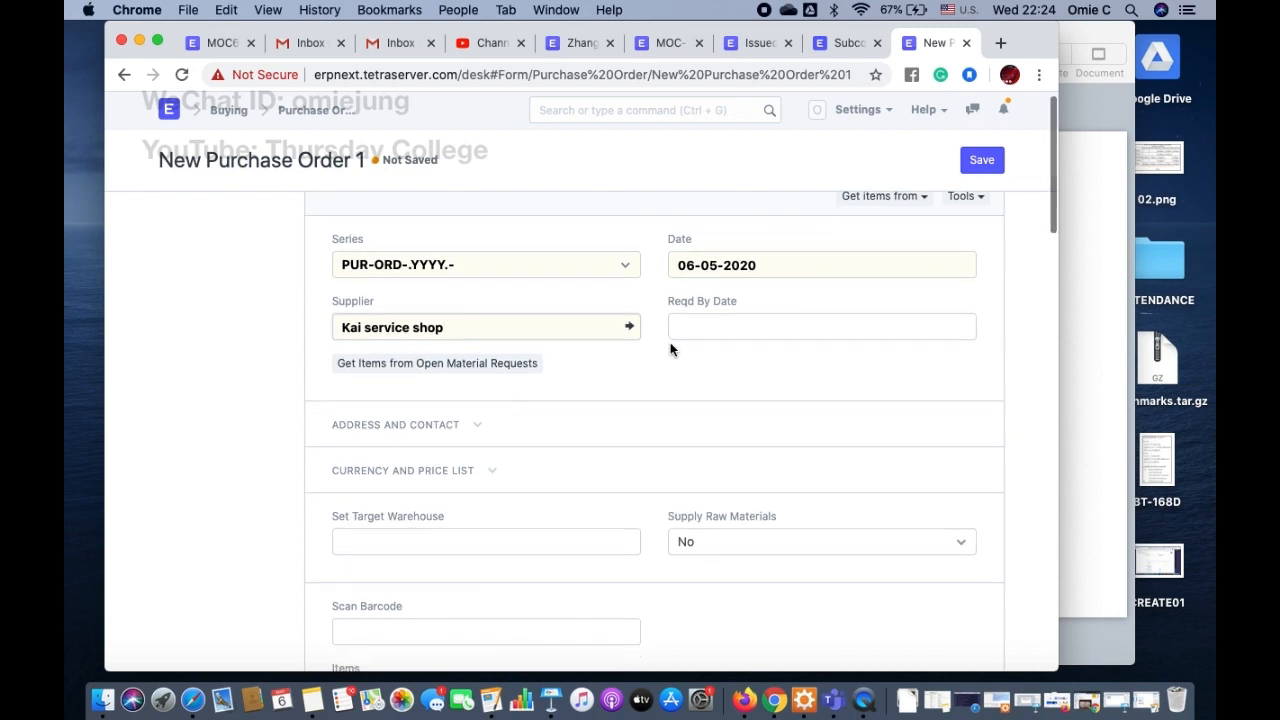
left_click(700, 326)
left_click(687, 371)
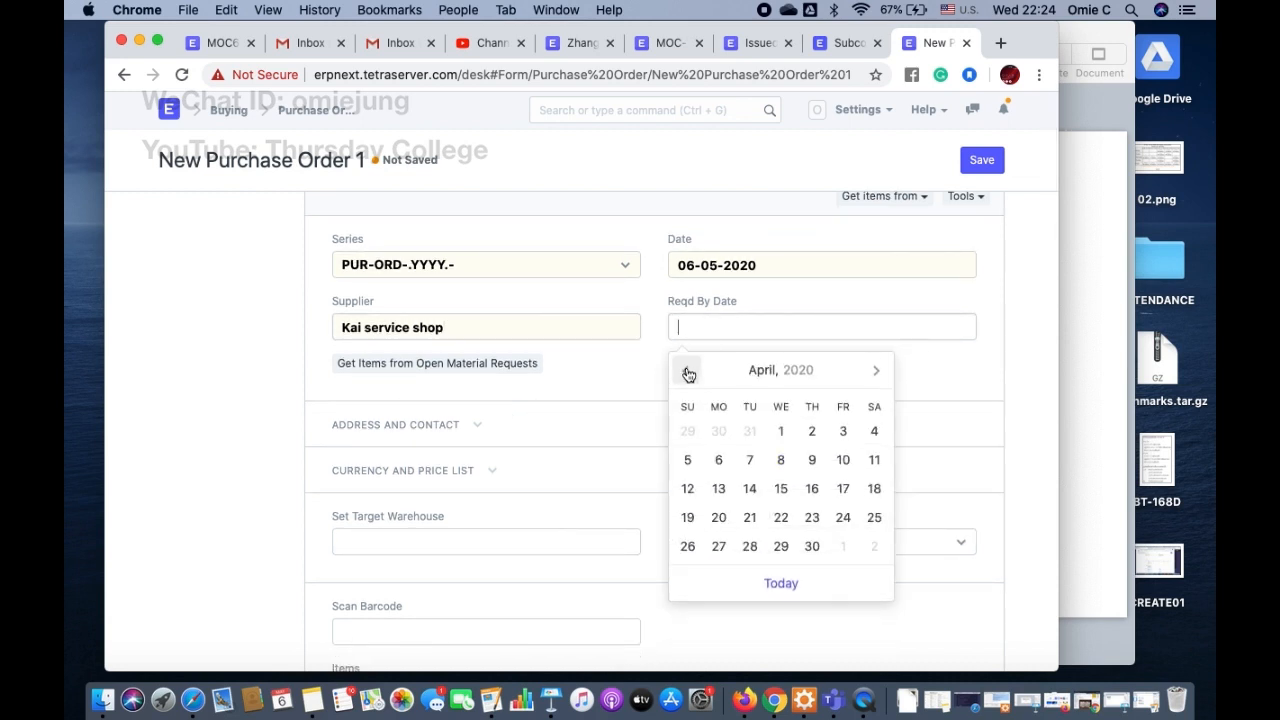
left_click(717, 519)
double_click(738, 265)
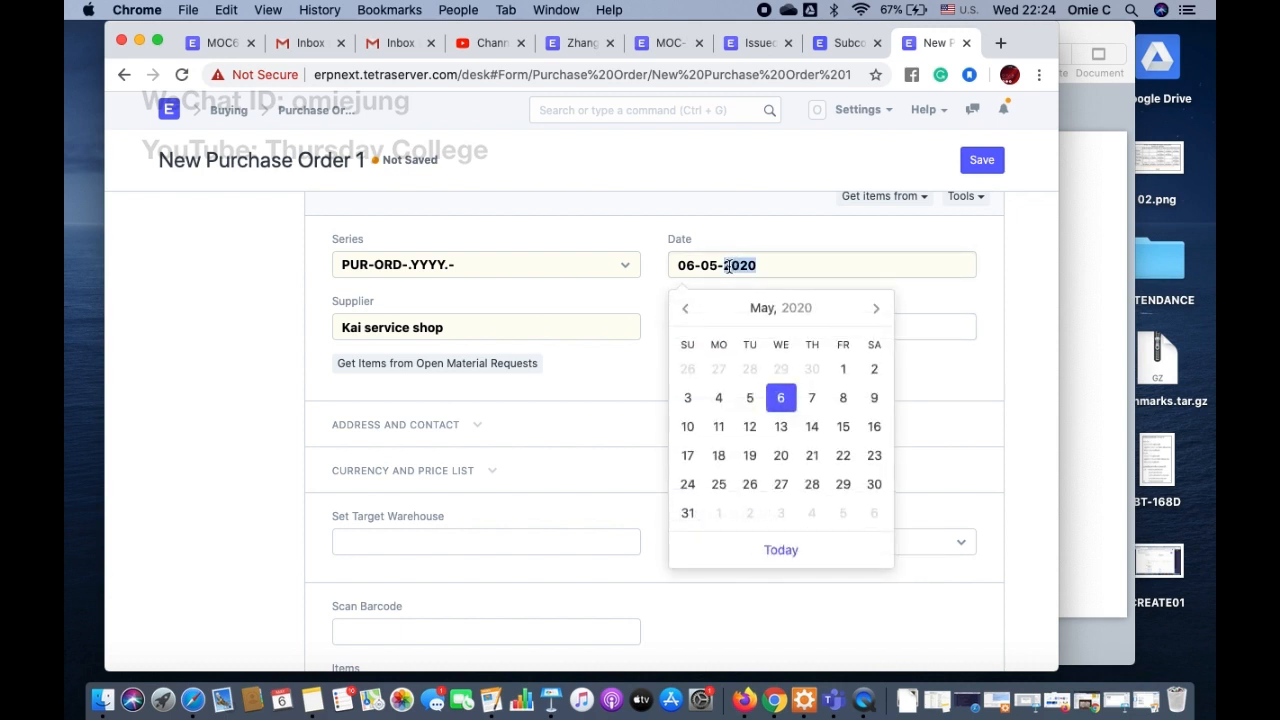
left_click(685, 308)
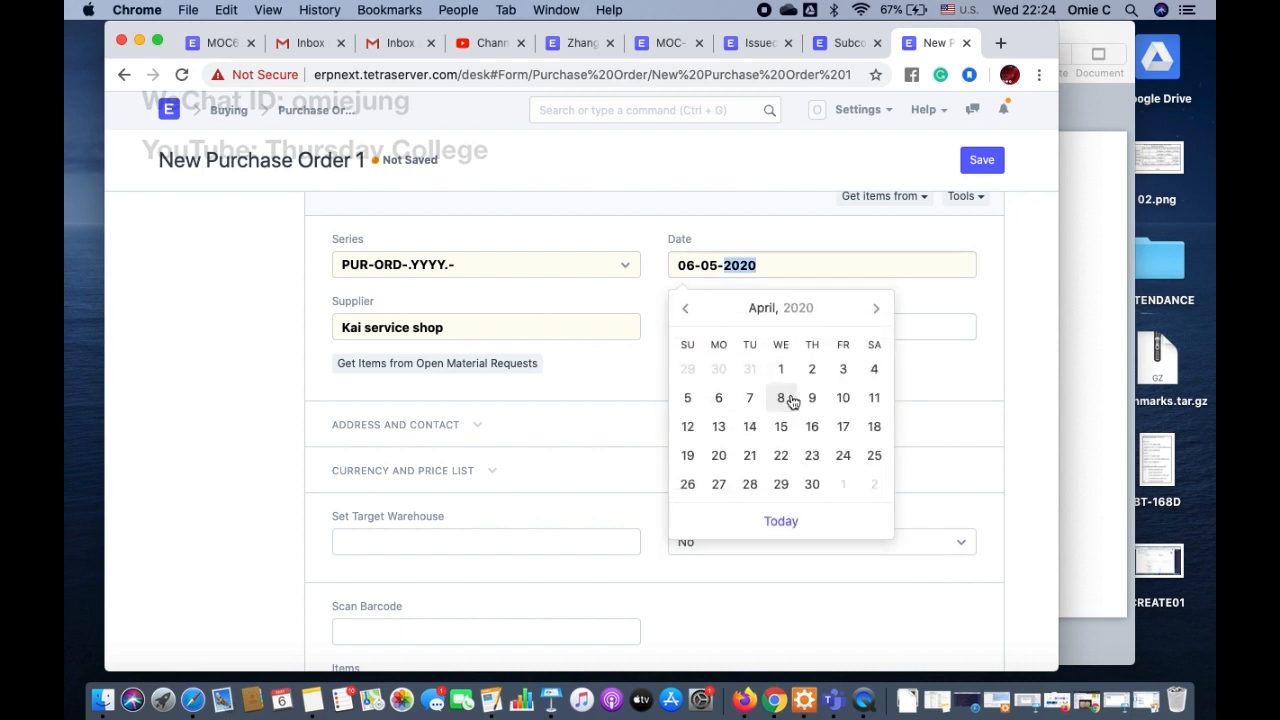
left_click(845, 427)
Step: Check the supplier's address and contact details, and set Supply Raw Materials to Yes
scroll(751, 471, "down", 4)
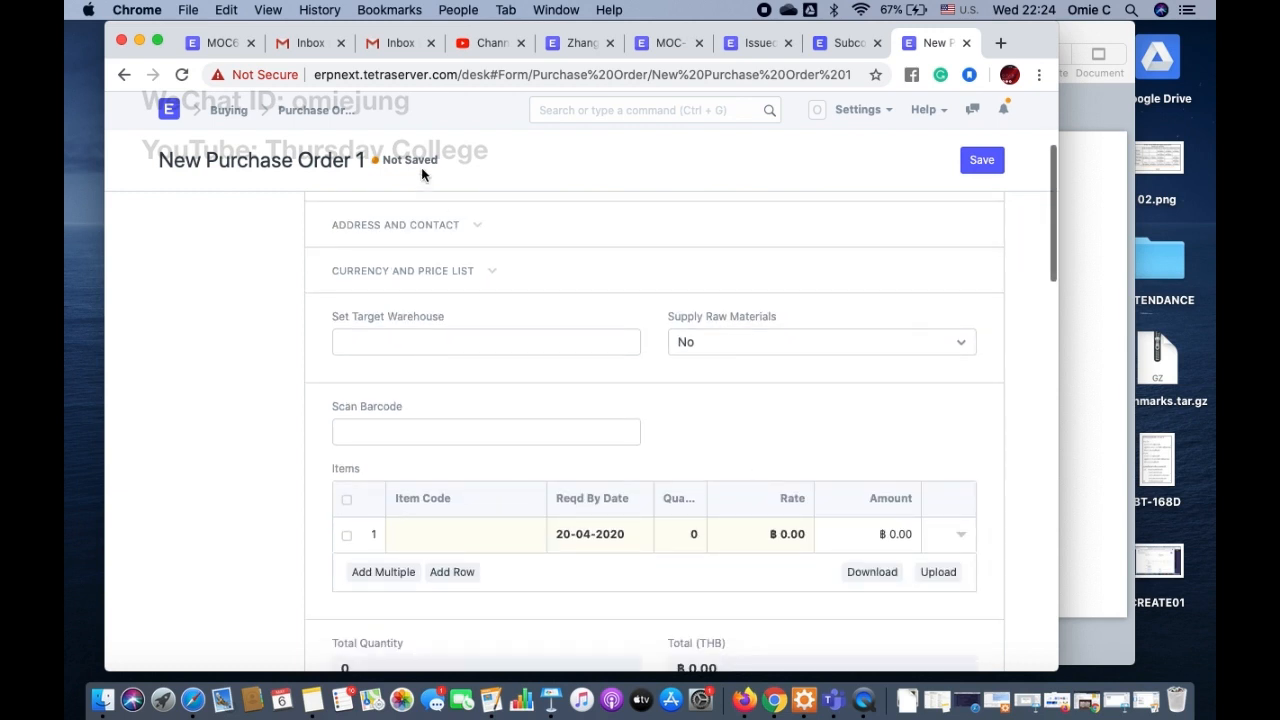
left_click(468, 227)
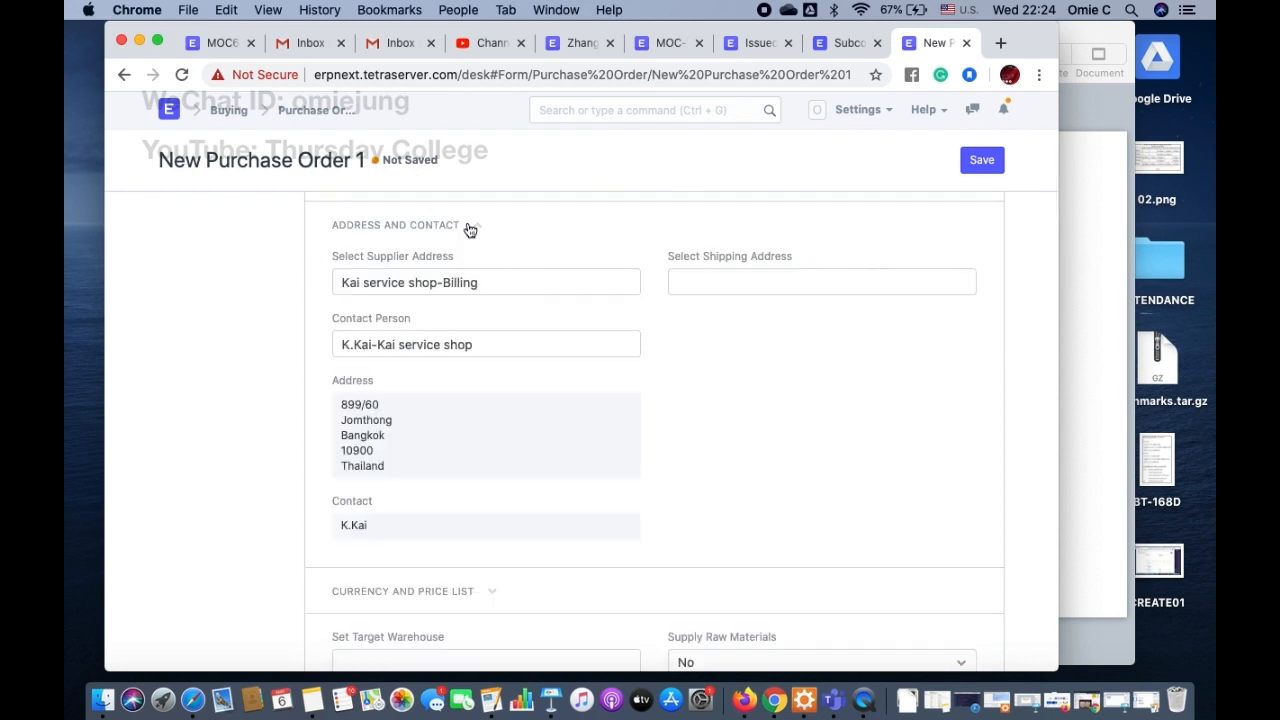
left_click(470, 229)
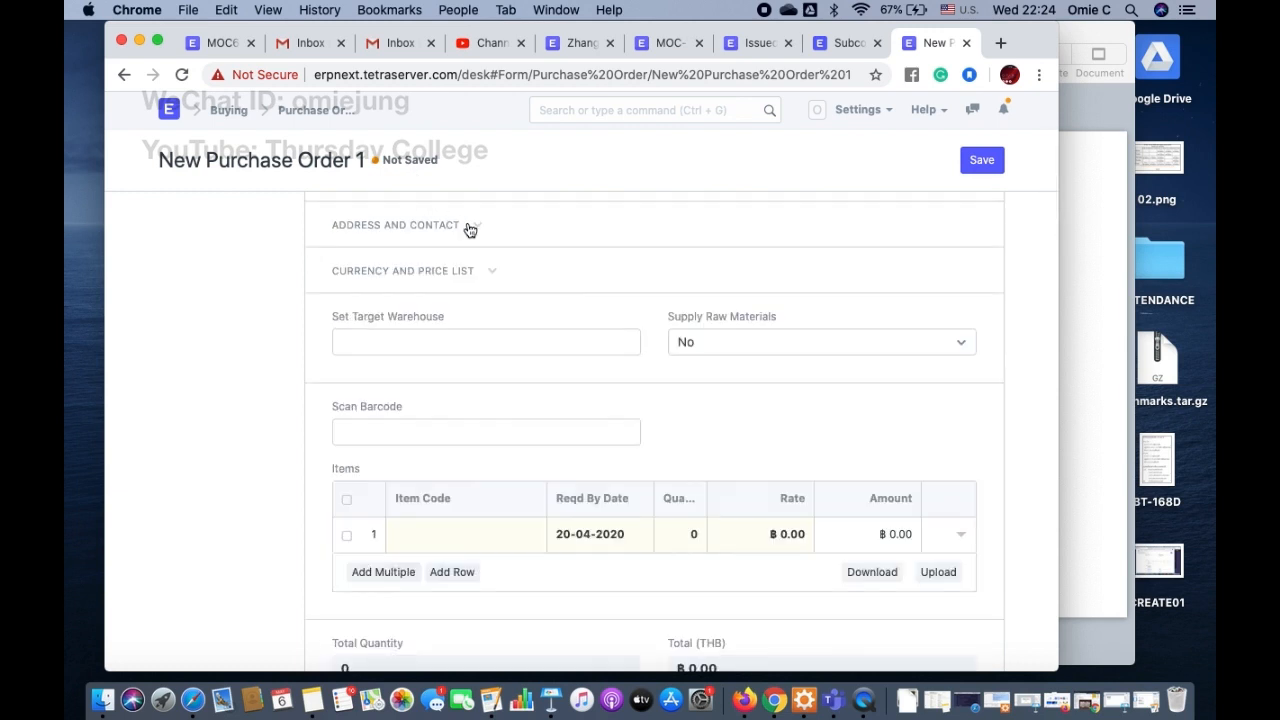
left_click(778, 342)
left_click(725, 362)
Step: Set the target warehouse to Finished Goods - MTS and the supplier warehouse to K.Kai Warehouse - MTS
left_click(534, 348)
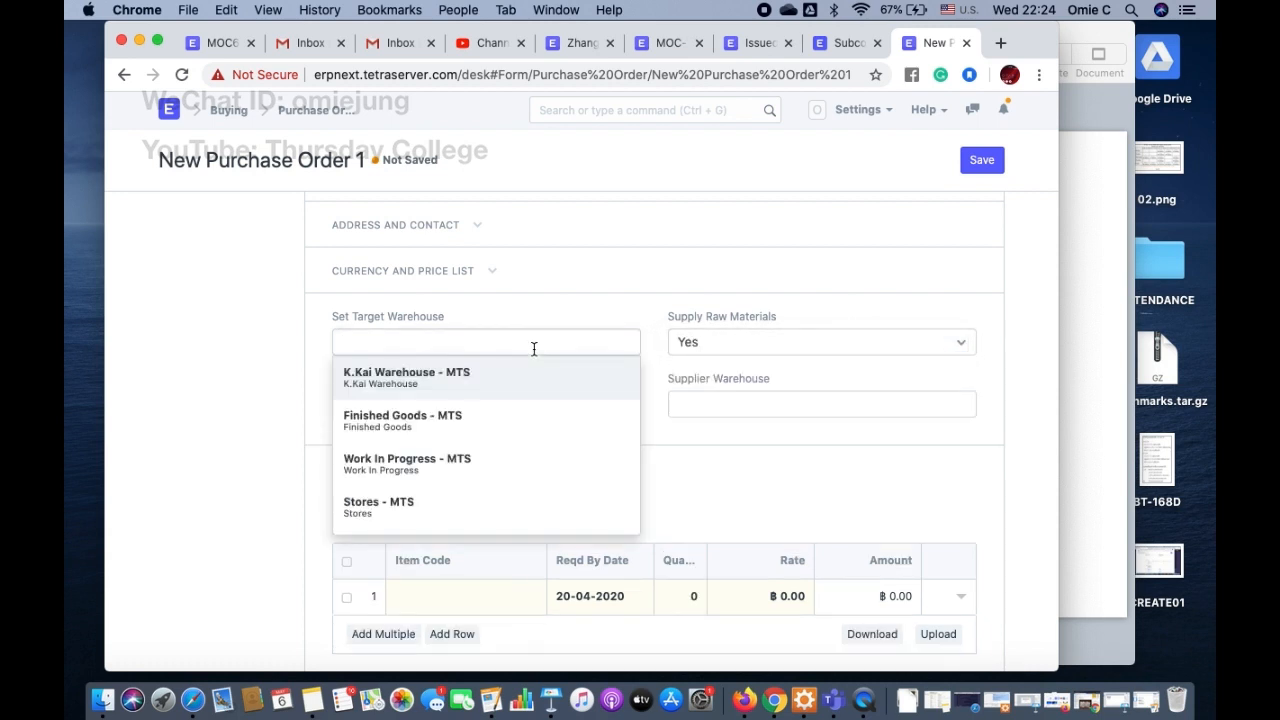
left_click(660, 281)
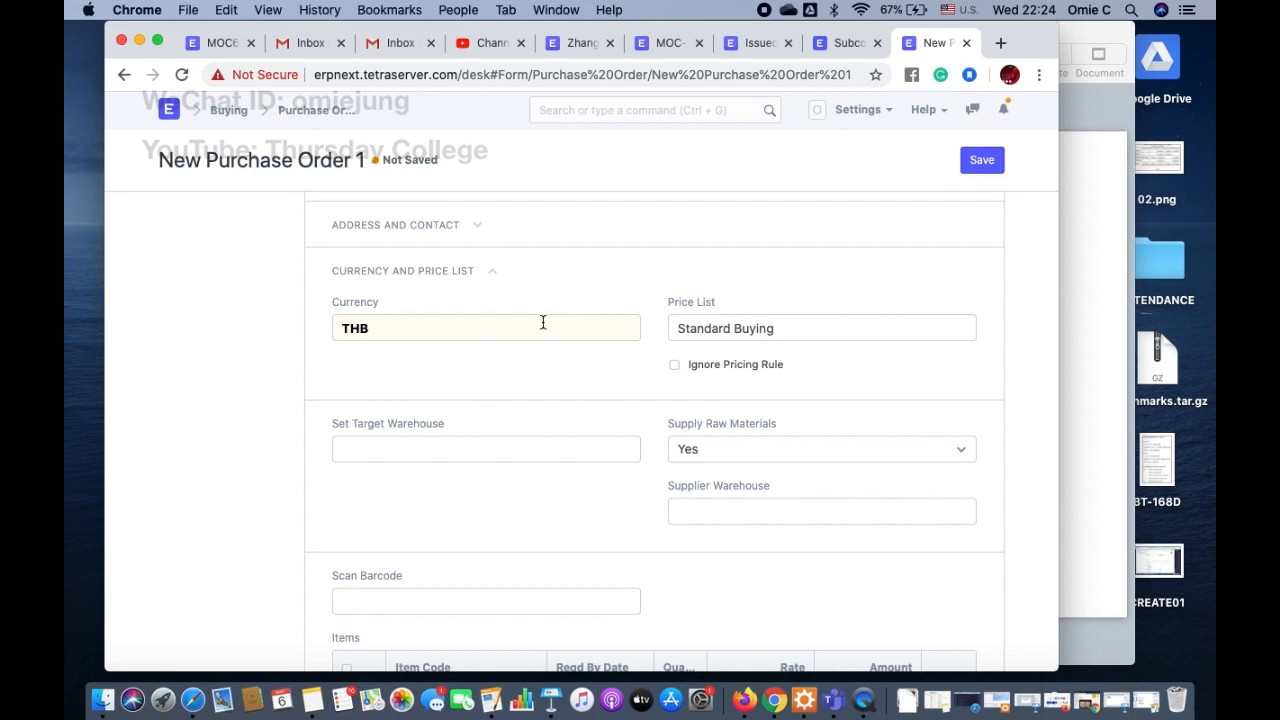
scroll(543, 436, "down", 2)
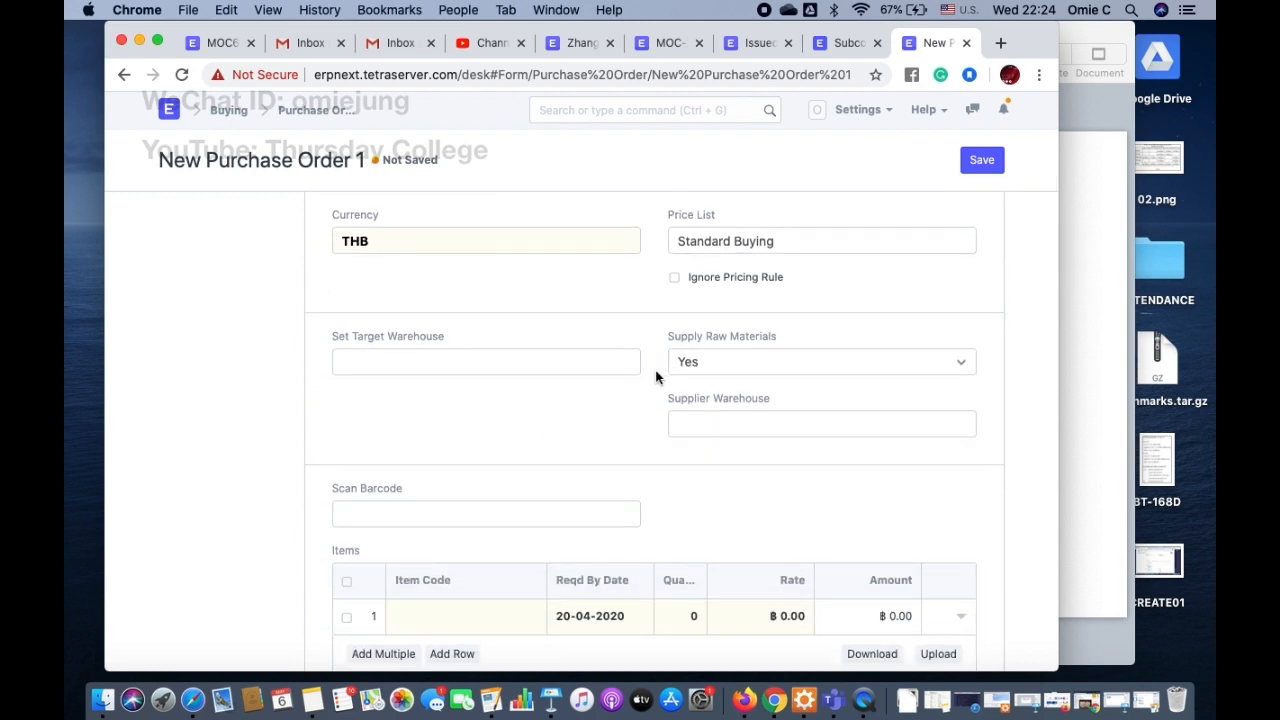
left_click(555, 365)
left_click(453, 437)
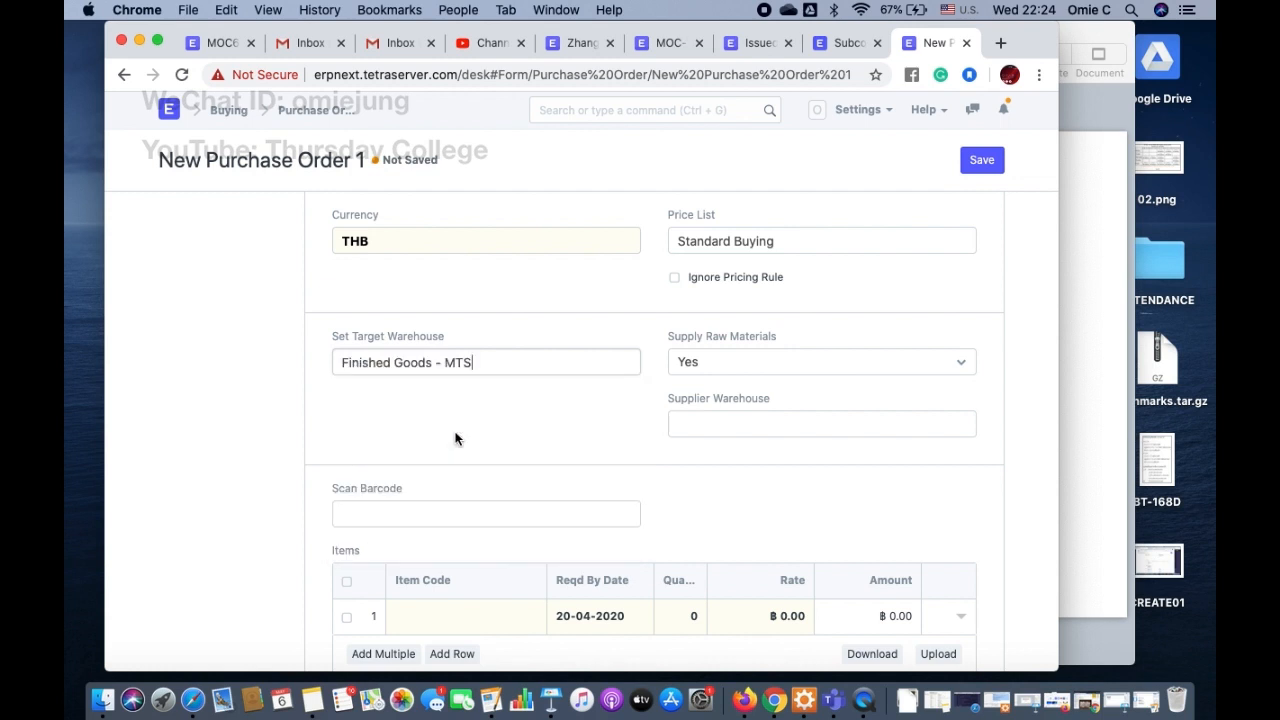
left_click(775, 425)
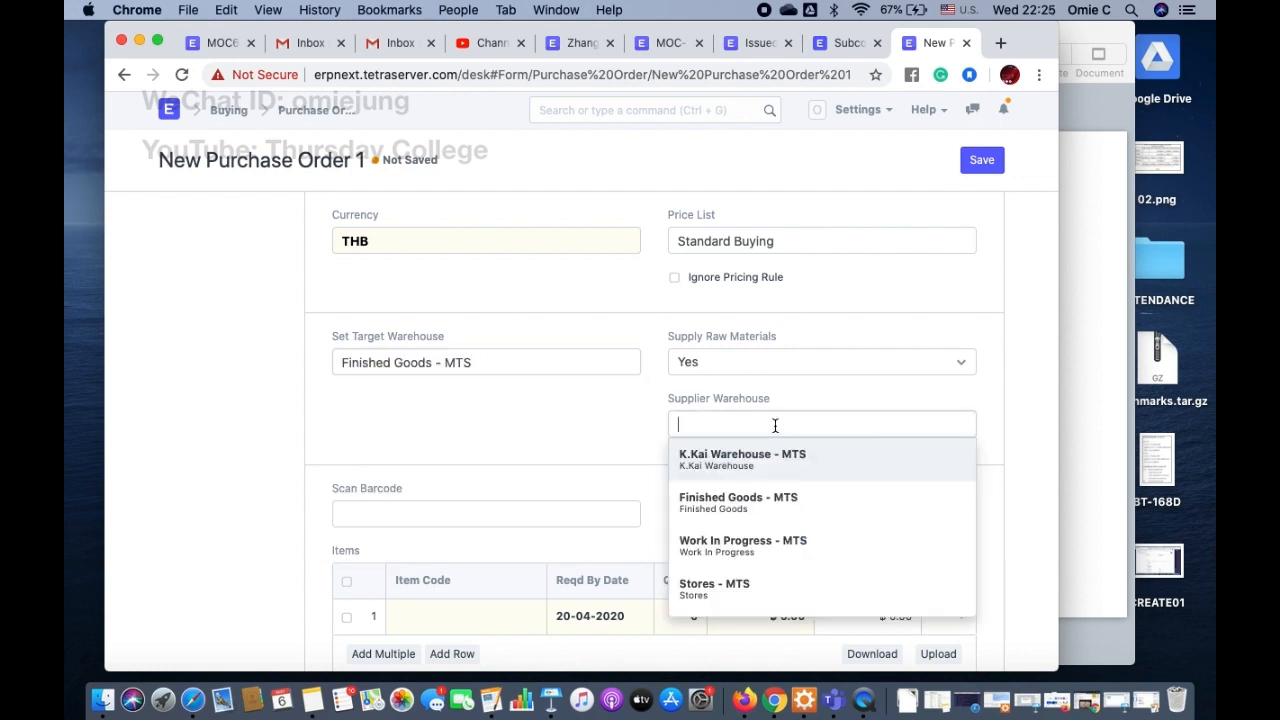
left_click(727, 472)
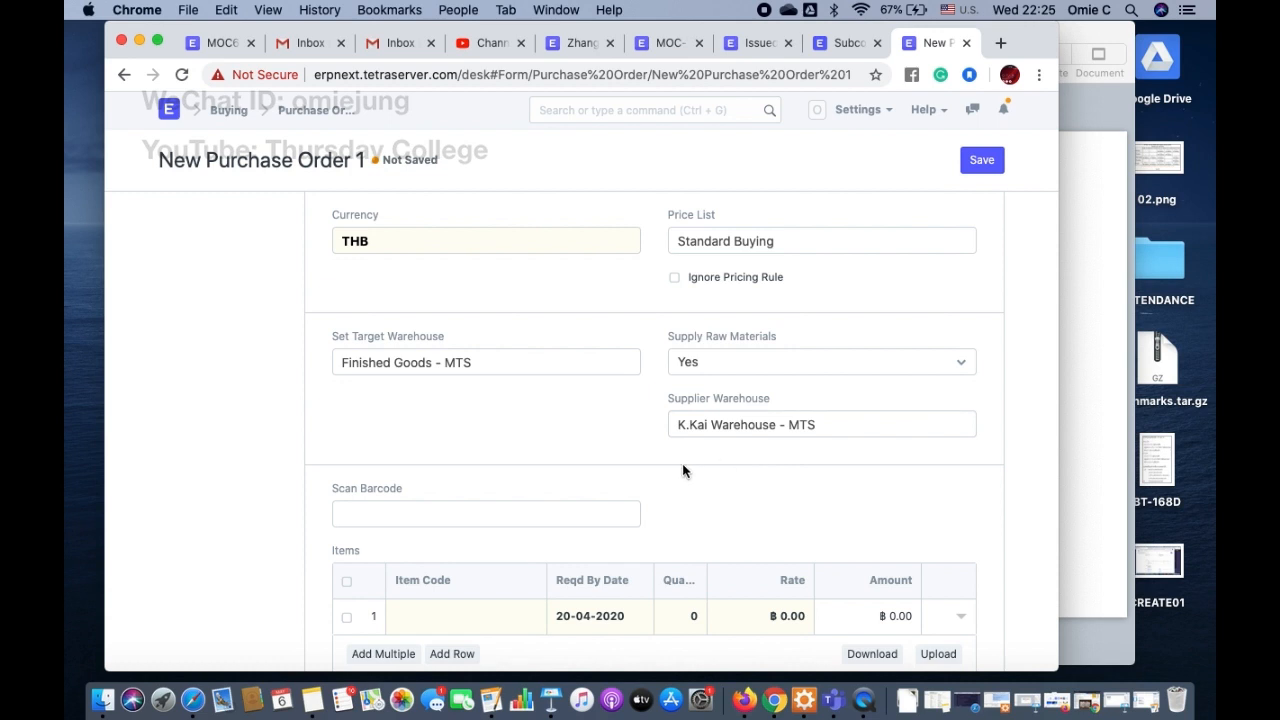
Step: Choose MOC6604 as the item code in the first row of the order's items
scroll(683, 470, "down", 3)
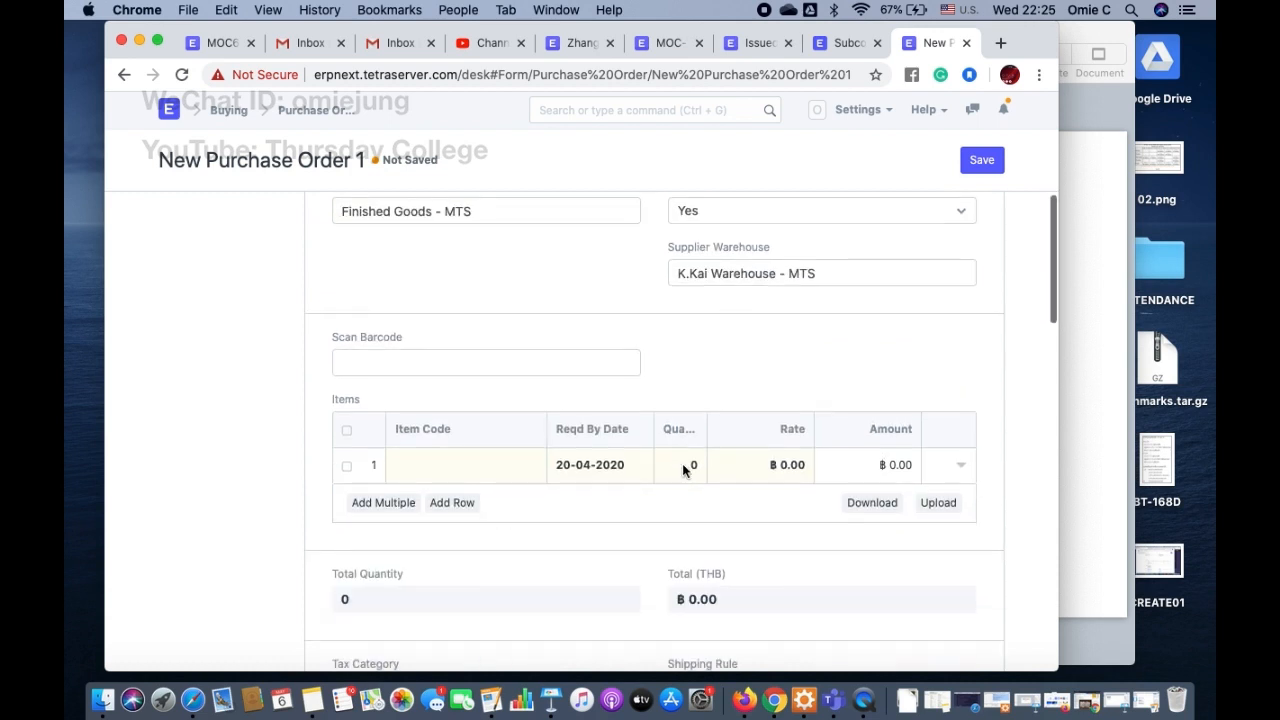
left_click(472, 463)
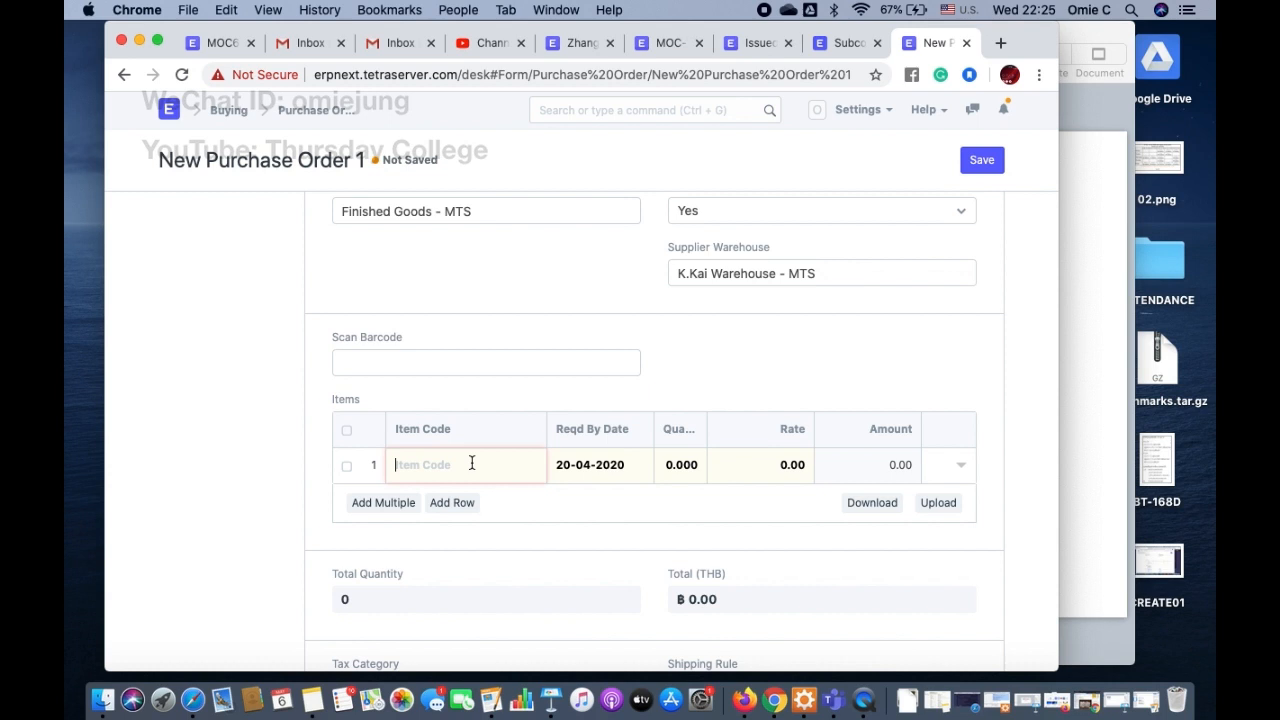
scroll(678, 300, "up", 1)
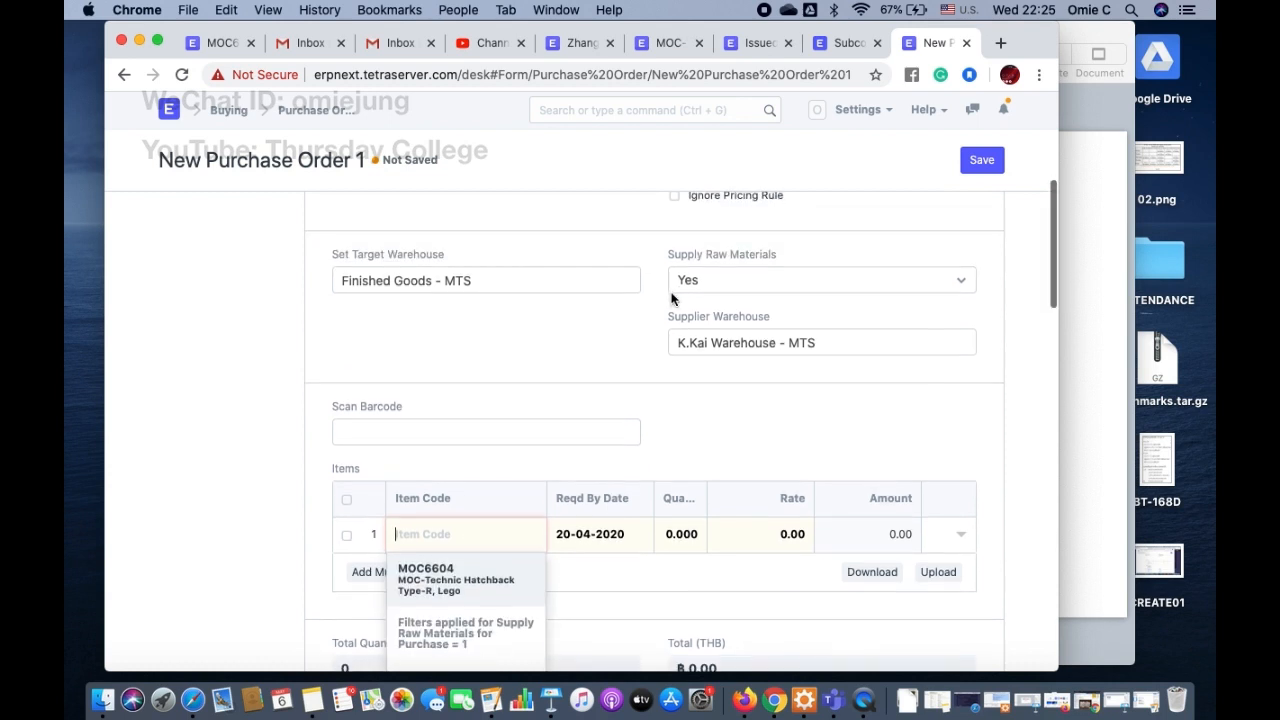
left_click(486, 592)
Step: Apply the Thailand Tax - MTS purchase taxes and charges template to the order
scroll(566, 551, "down", 3)
scroll(566, 543, "down", 5)
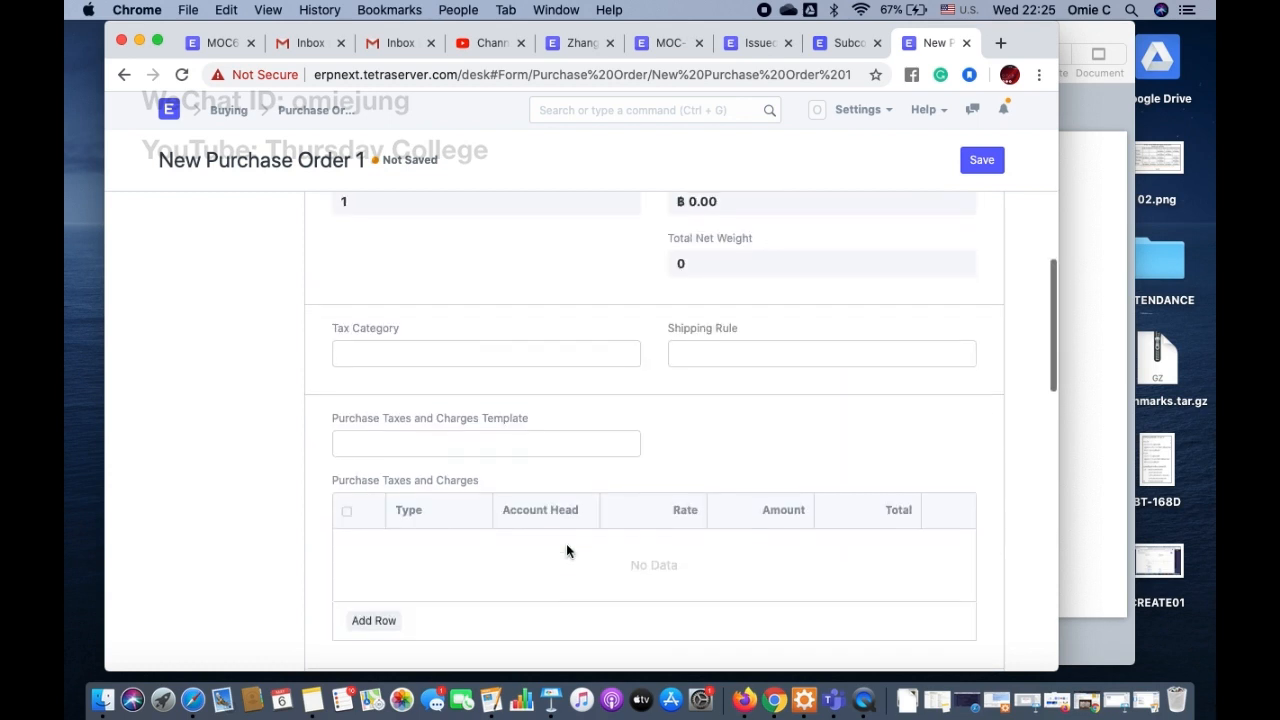
left_click(389, 443)
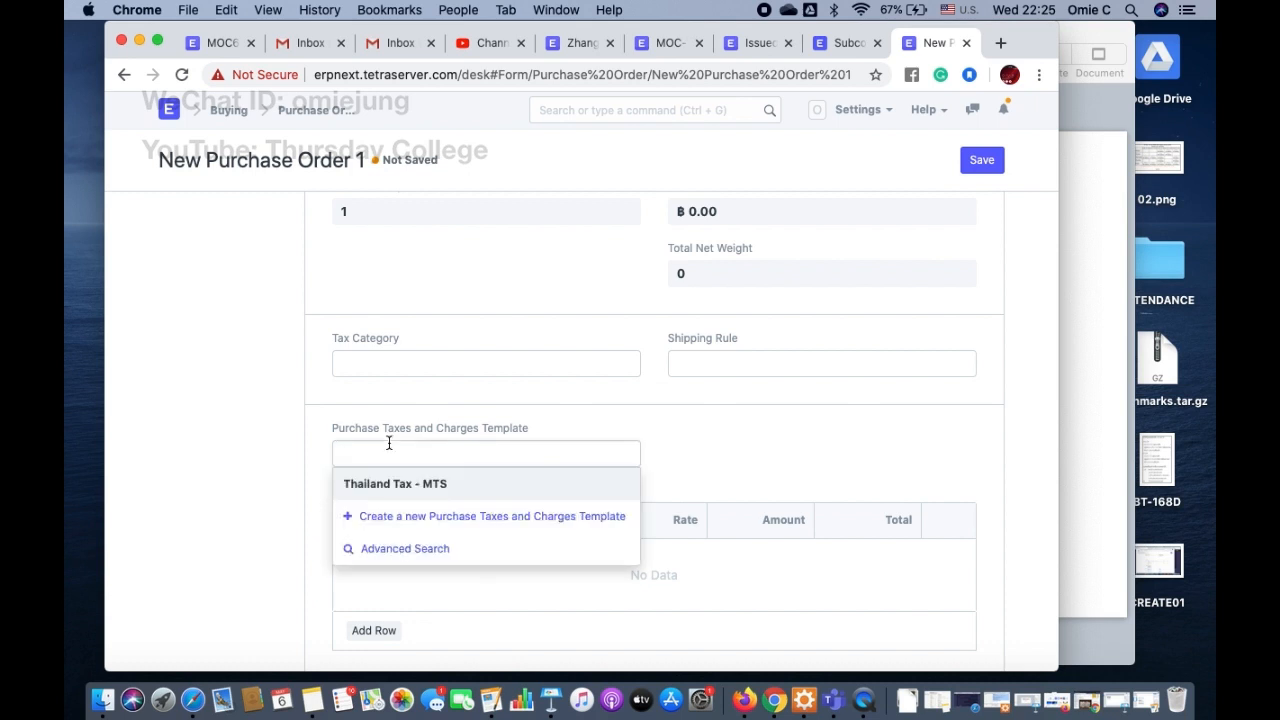
left_click(389, 485)
Step: Set the MOC6604 row's quantity to 10 and its rate to 100
scroll(692, 396, "up", 5)
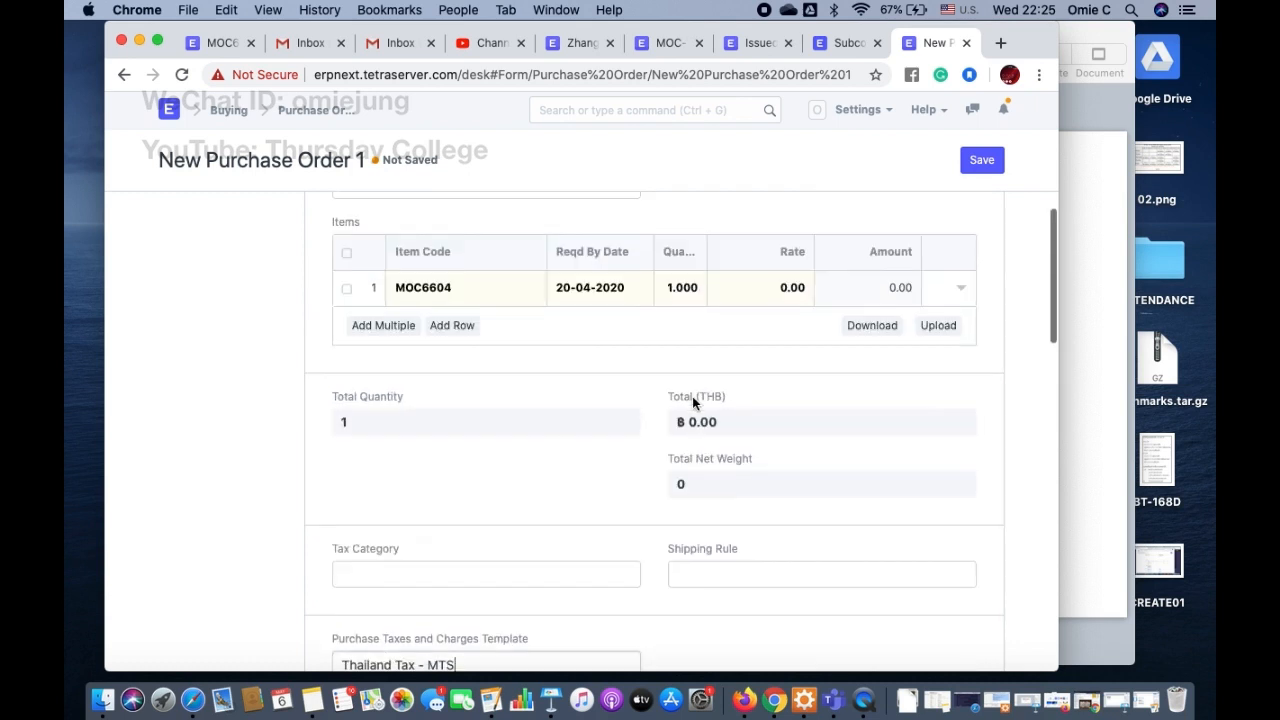
left_click(783, 340)
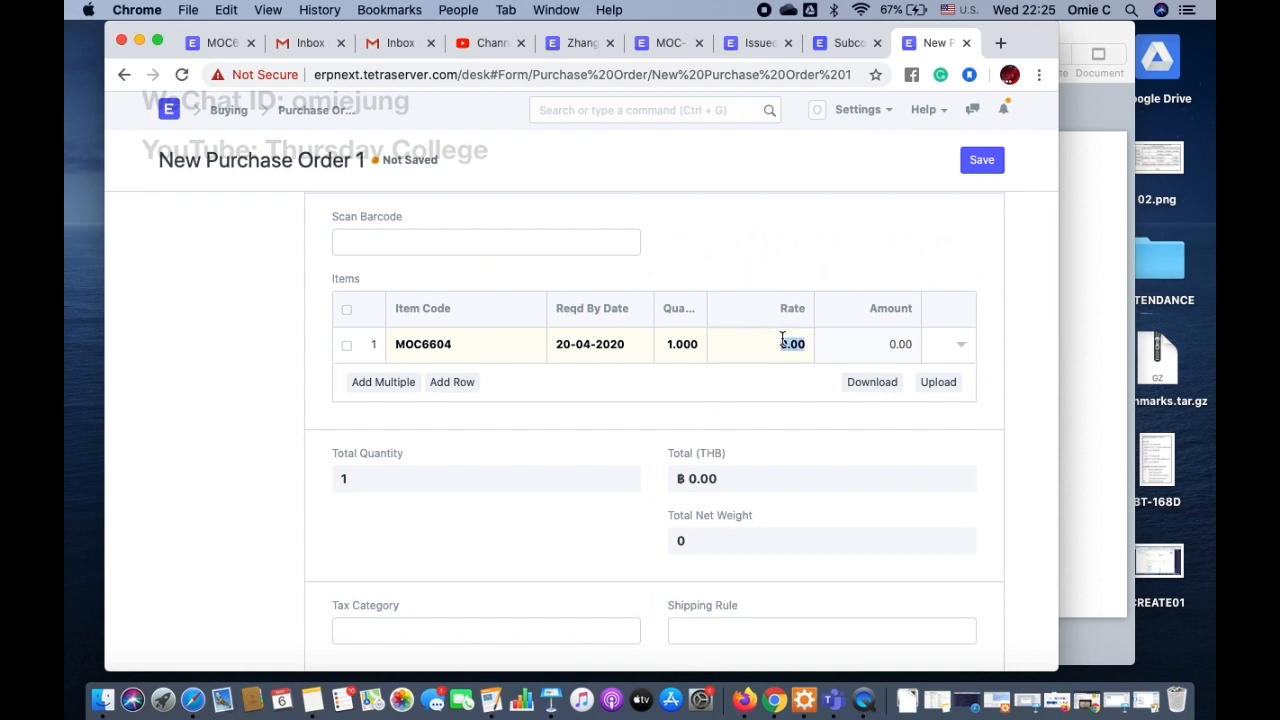
left_click(676, 344)
type("10")
left_click(766, 348)
type("1")
left_click(751, 404)
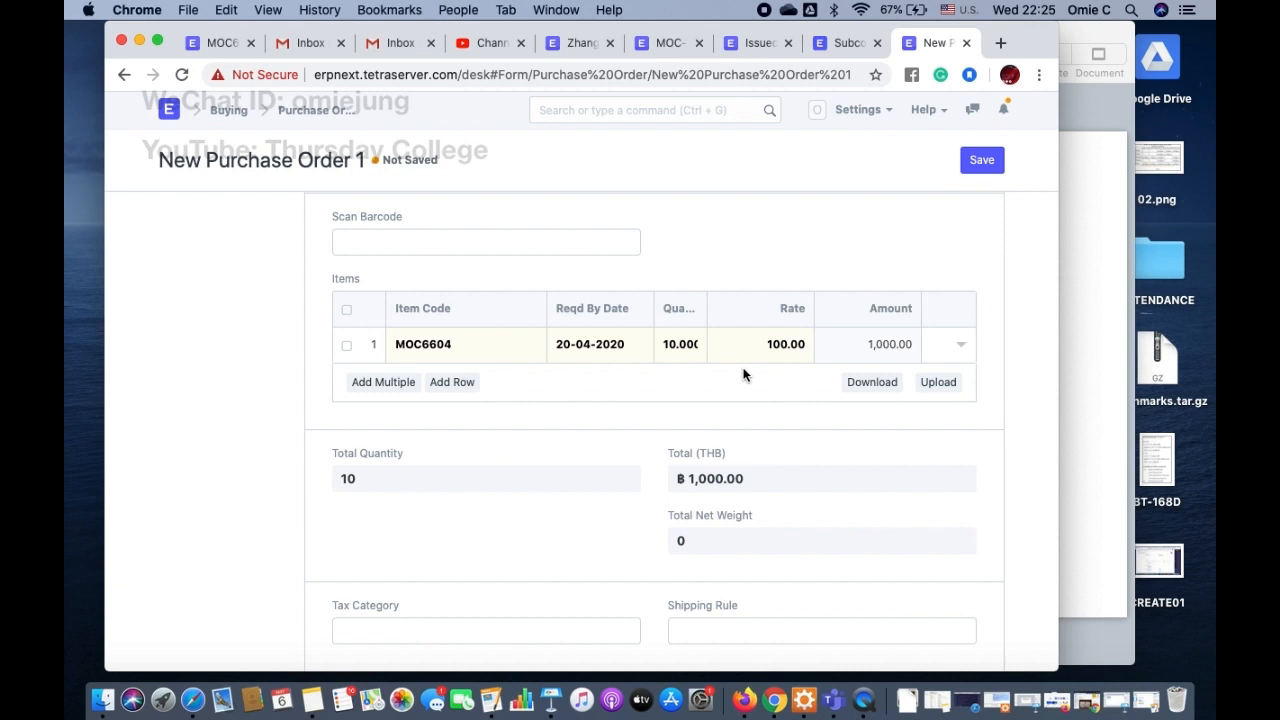
Step: Set the order's payment terms template to 30-Day credit line
scroll(718, 390, "down", 6)
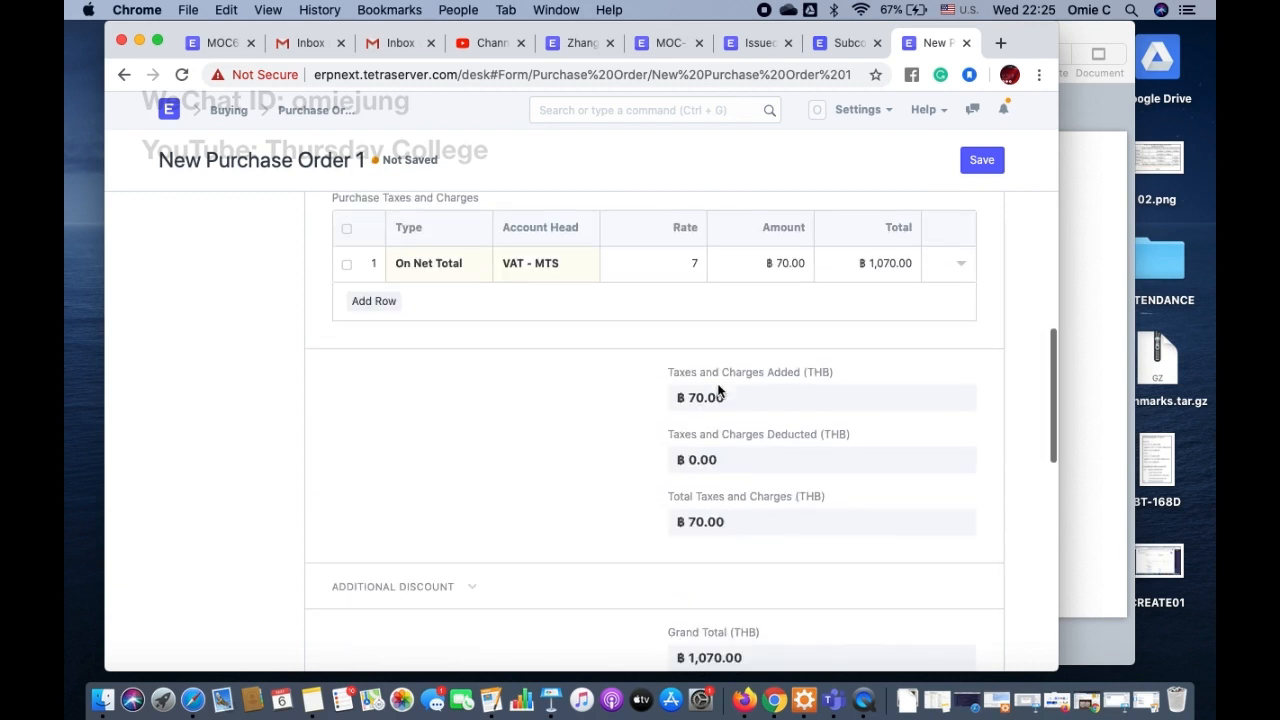
scroll(718, 390, "down", 3)
scroll(718, 390, "down", 3)
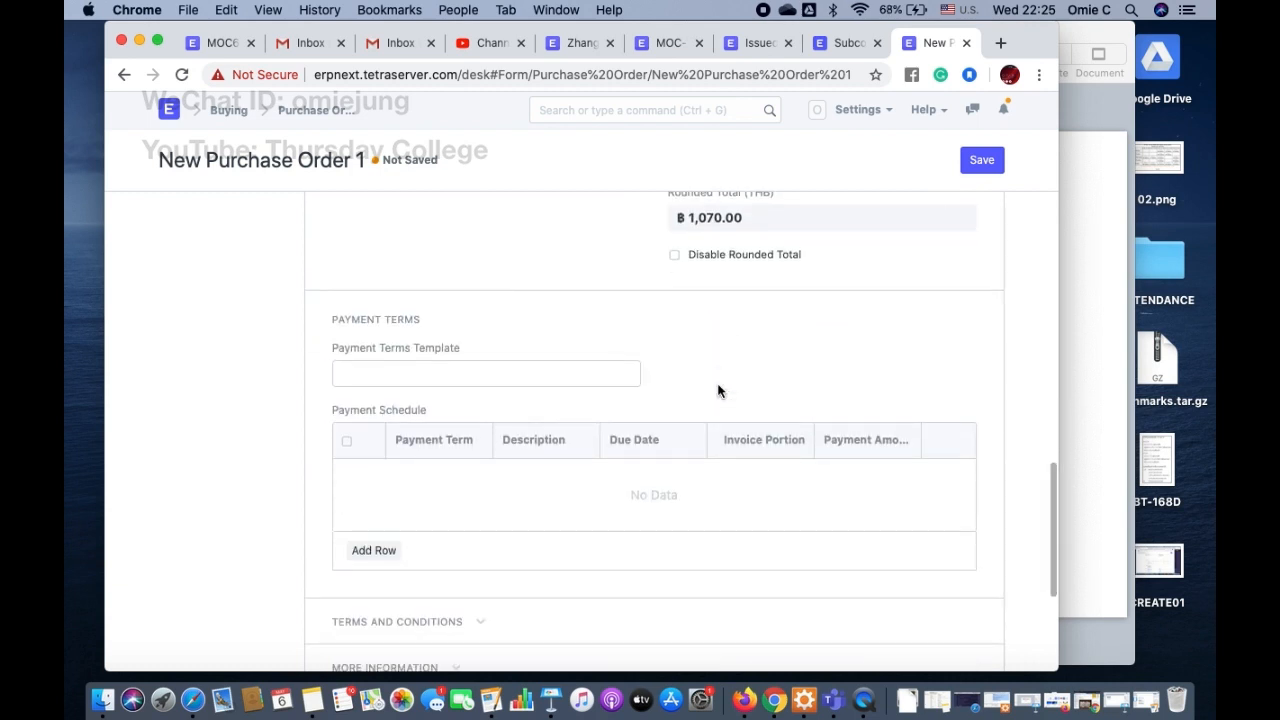
left_click(593, 377)
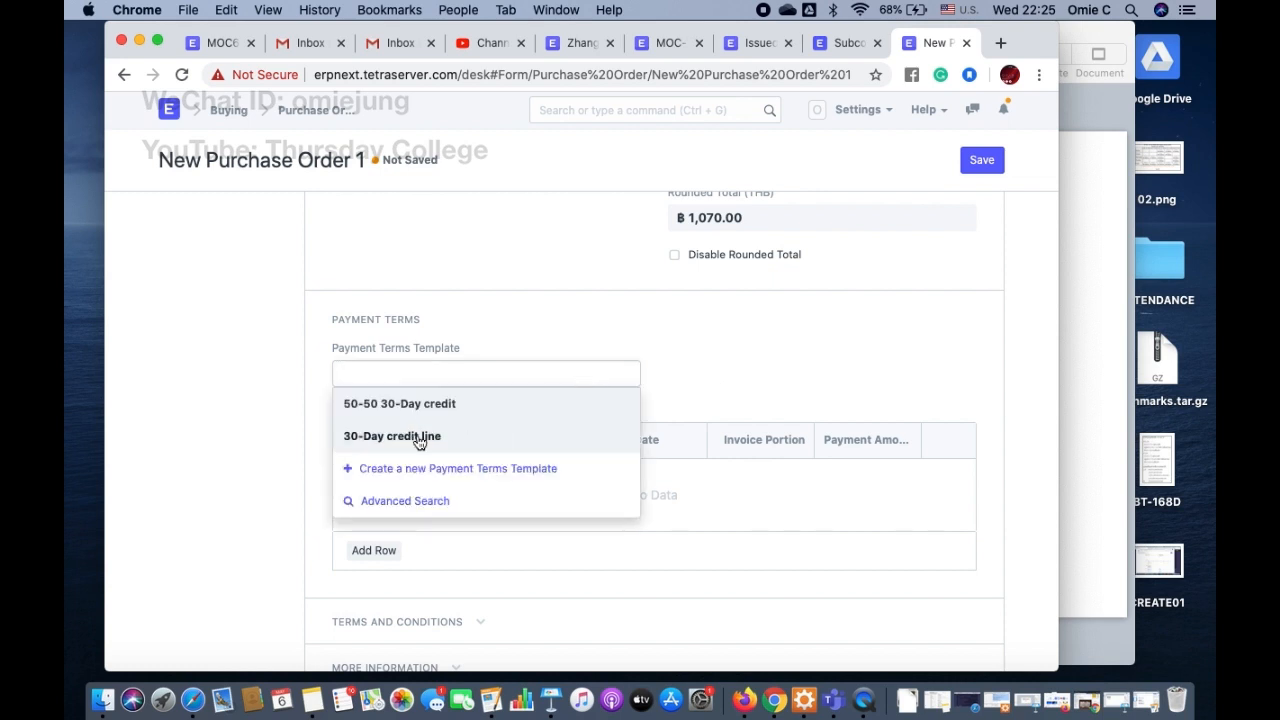
left_click(419, 441)
Step: Expand the order's terms and conditions and choose the Payment terms template
scroll(591, 395, "down", 3)
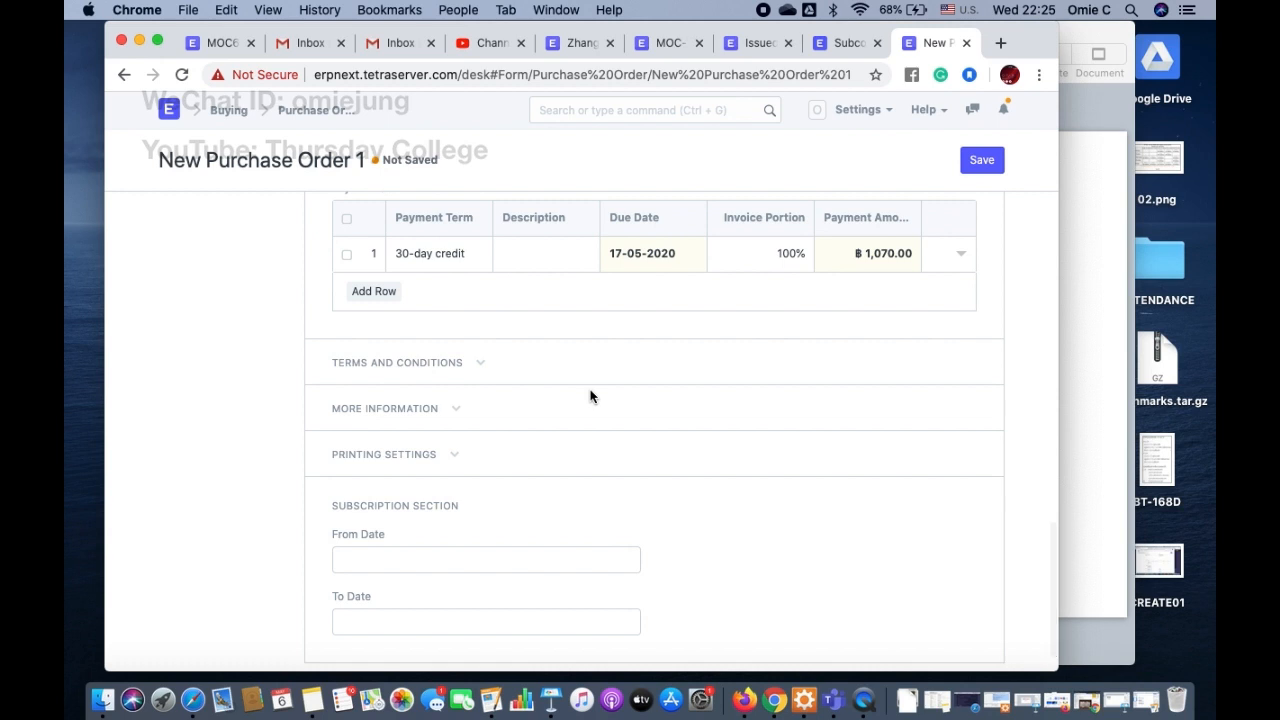
left_click(426, 363)
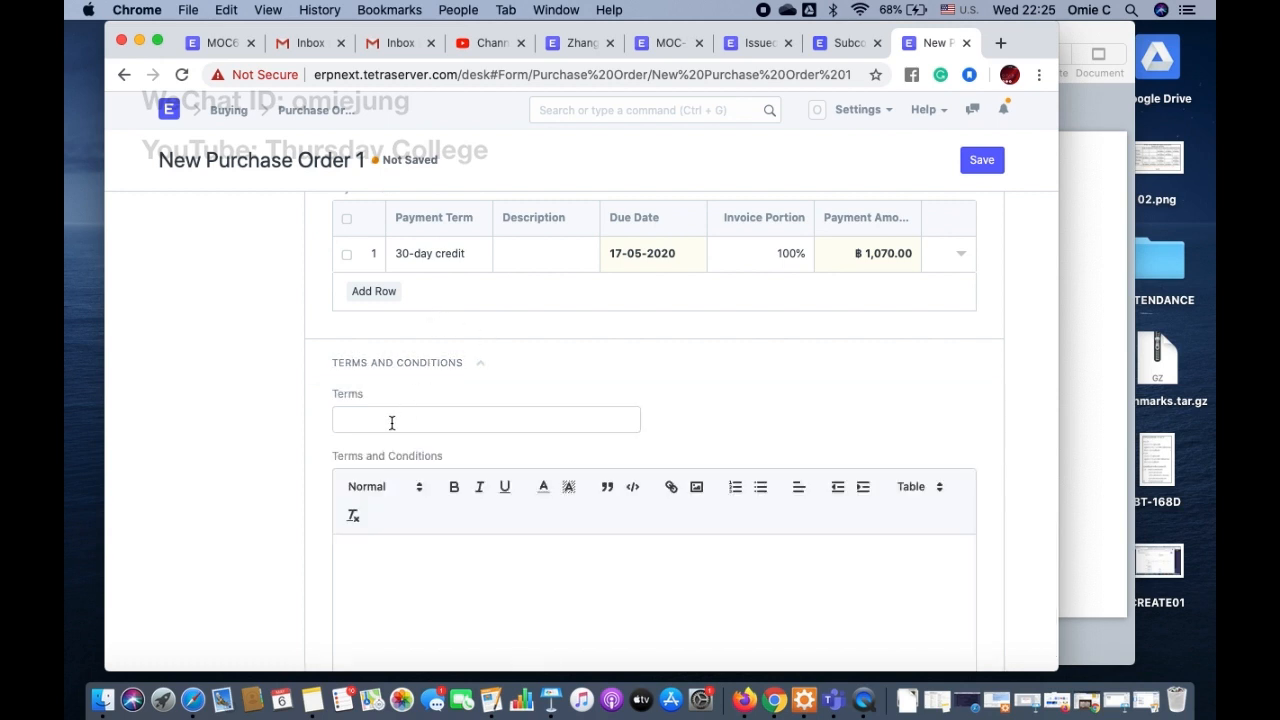
left_click(391, 422)
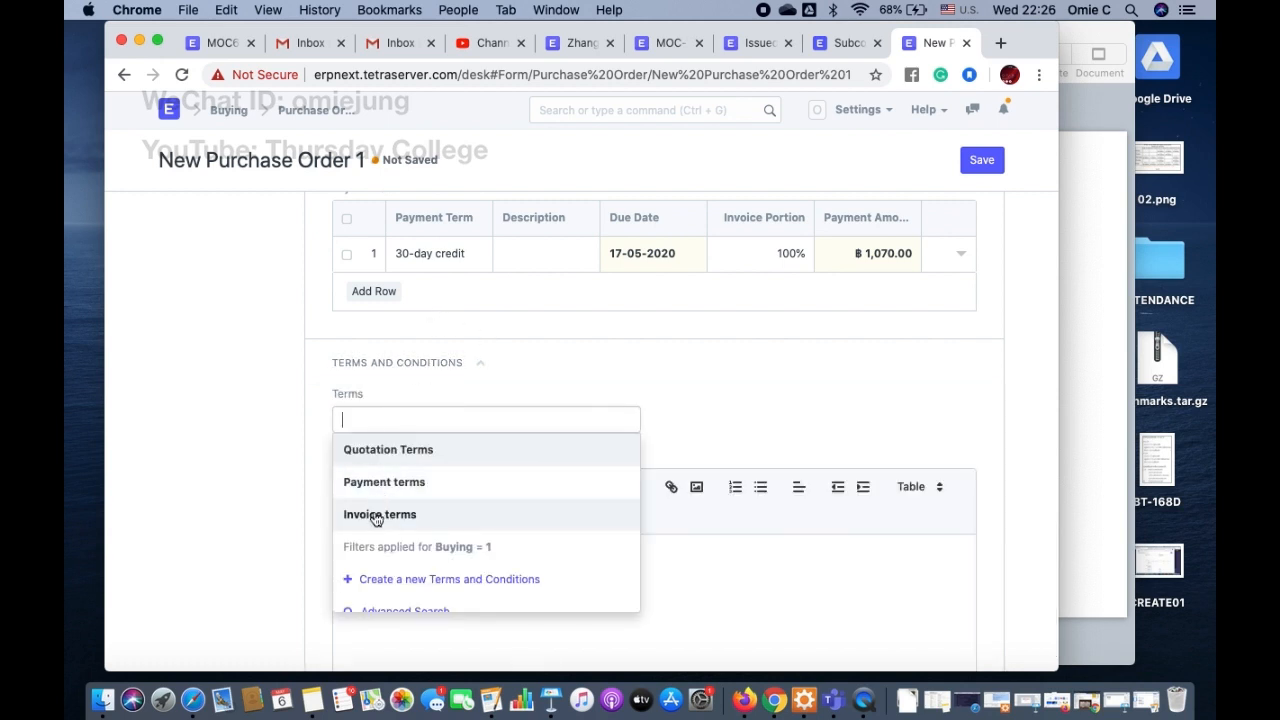
left_click(398, 487)
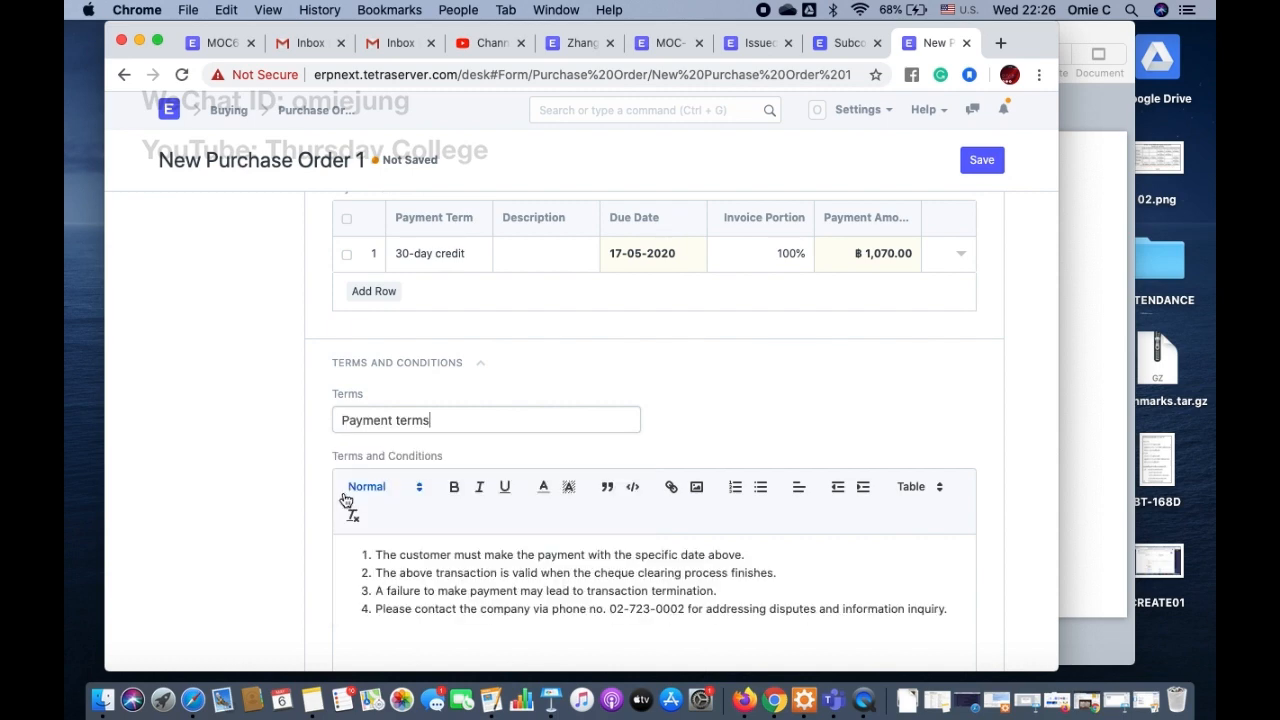
Step: Review the completed purchase order form and save it as a draft
scroll(282, 508, "down", 5)
scroll(282, 510, "down", 2)
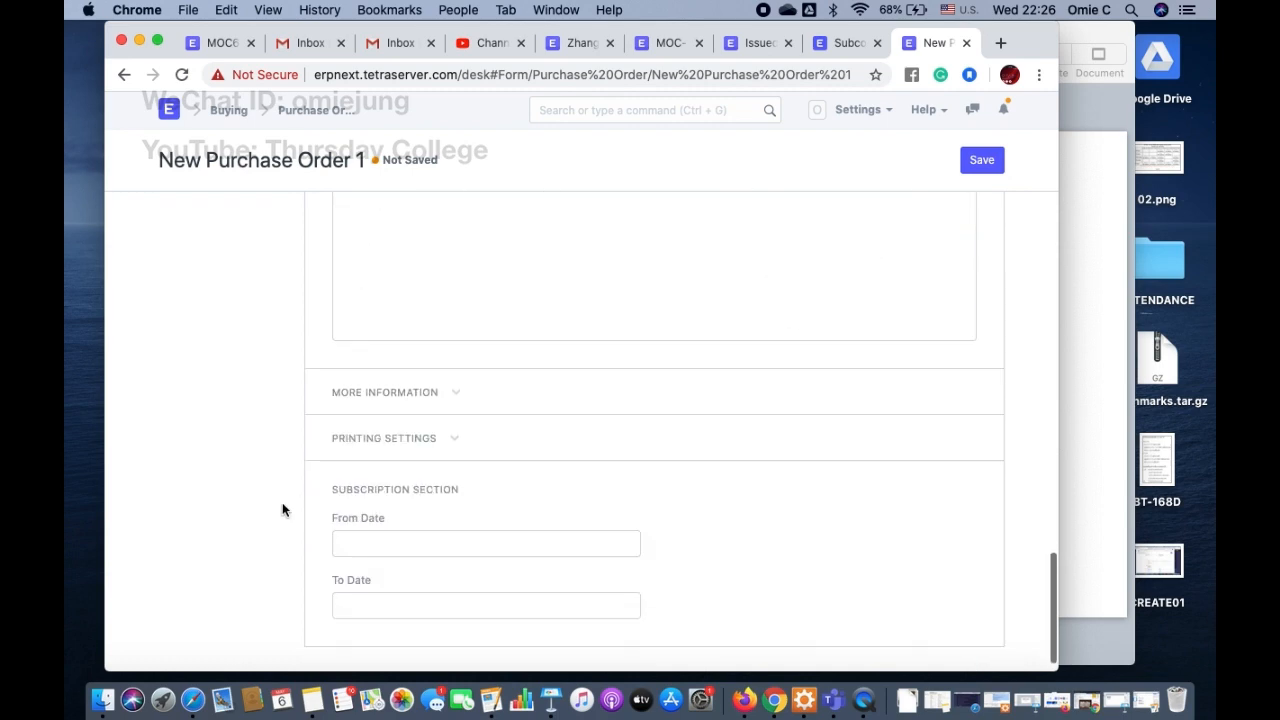
scroll(282, 510, "up", 10)
scroll(282, 510, "up", 10)
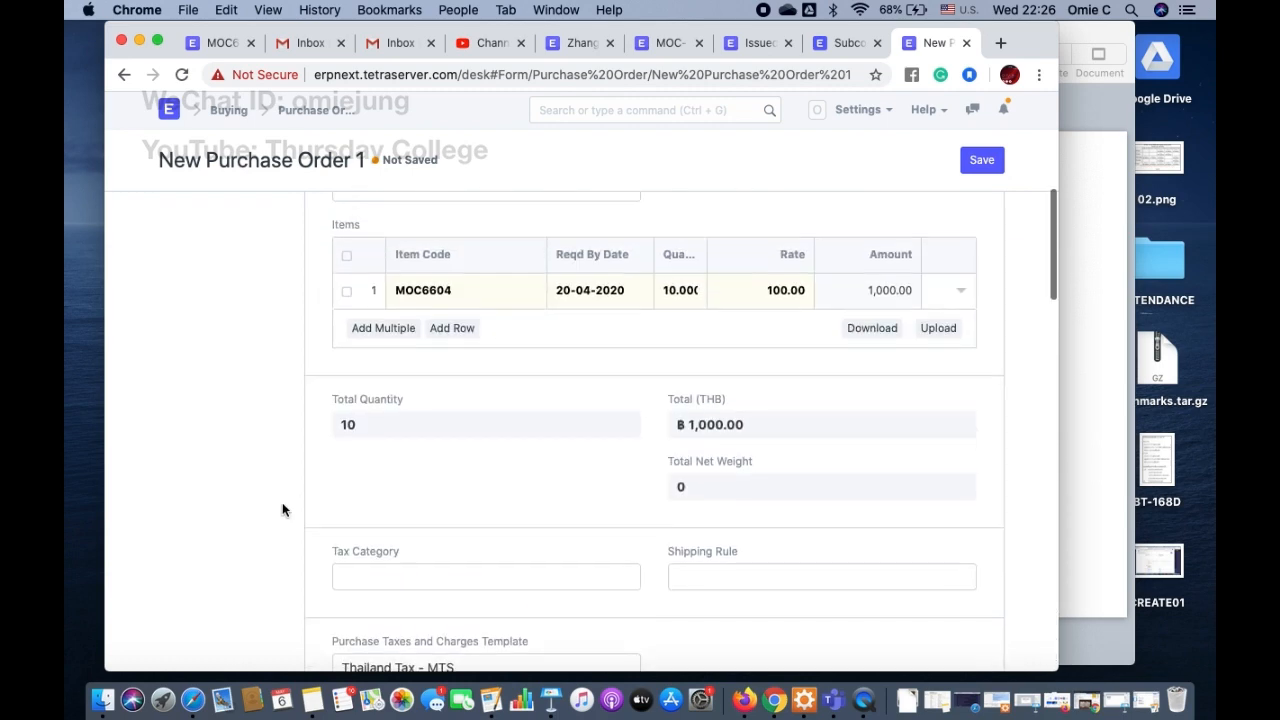
scroll(872, 262, "up", 3)
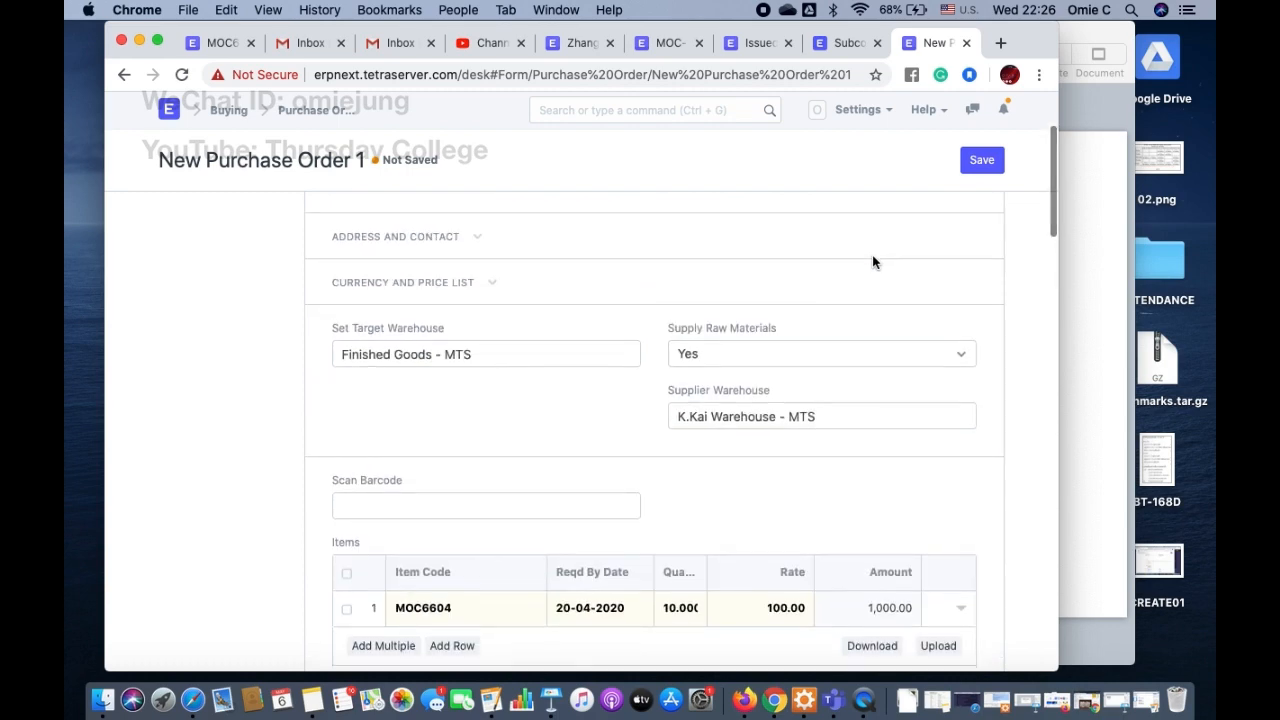
left_click(980, 161)
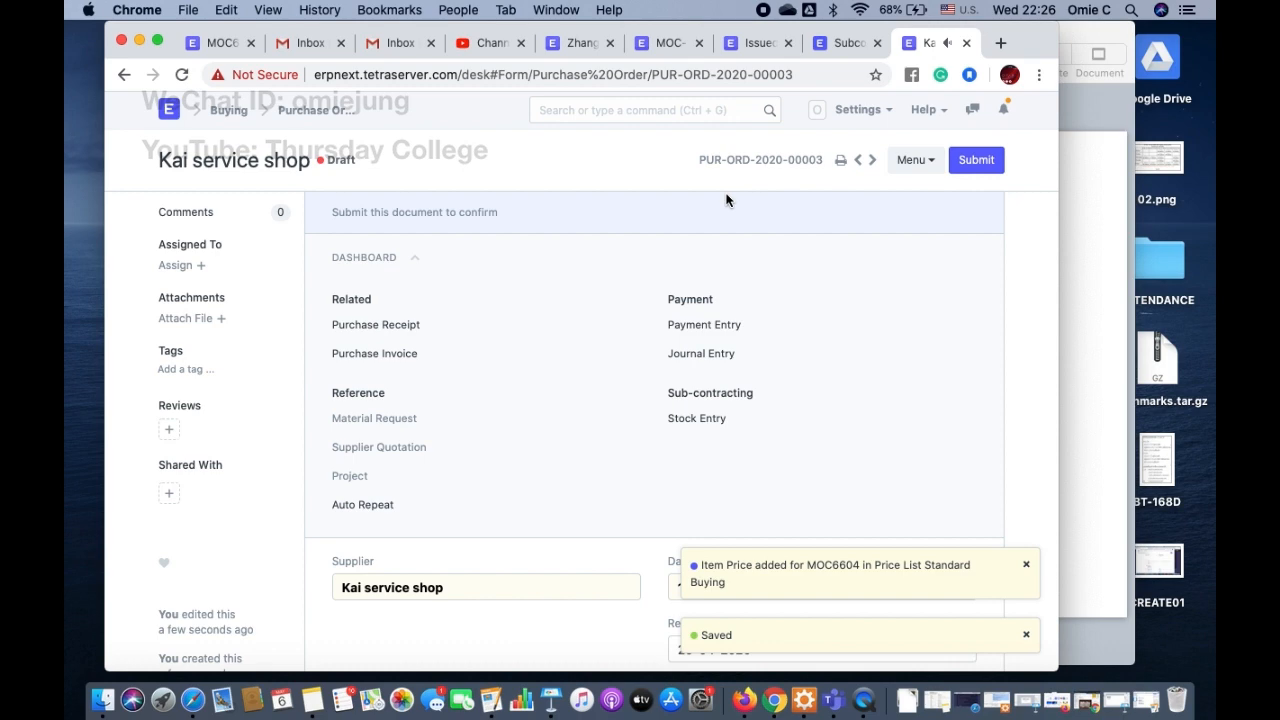
Step: Set the reserve warehouse for the supplied raw materials to Stores - MTS
scroll(610, 406, "down", 5)
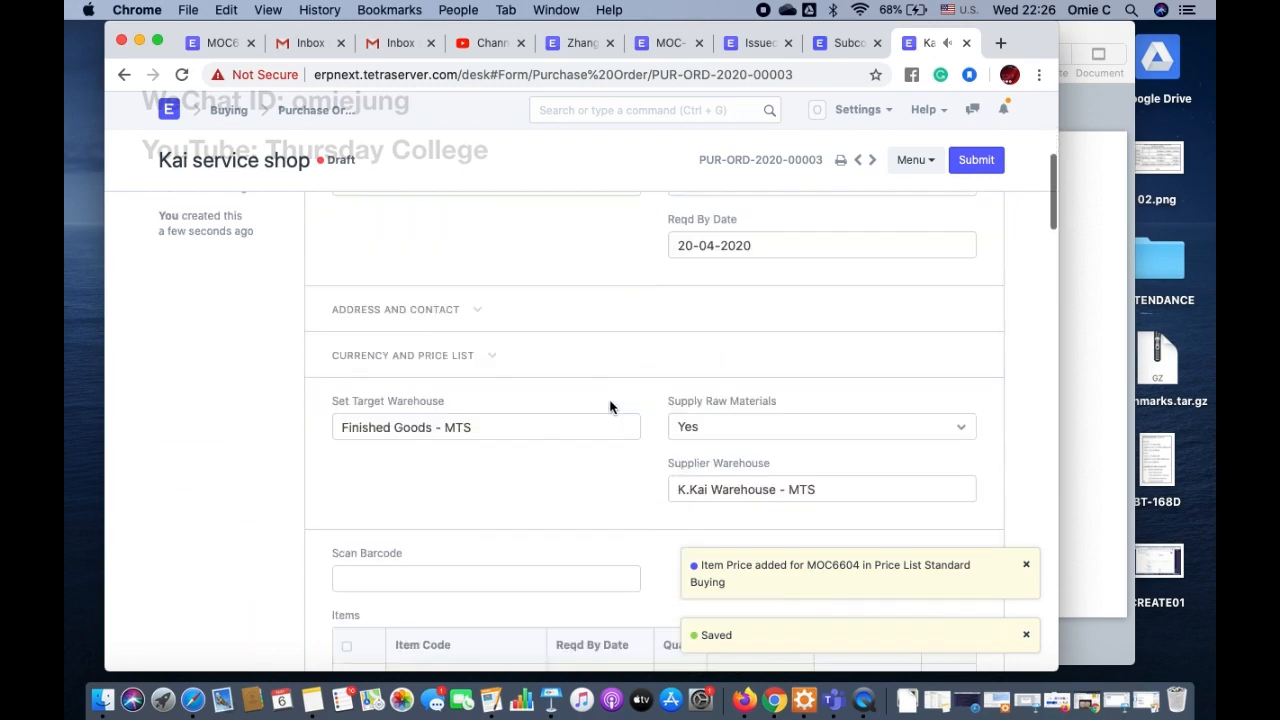
scroll(610, 406, "down", 3)
scroll(663, 431, "down", 3)
scroll(663, 433, "up", 1)
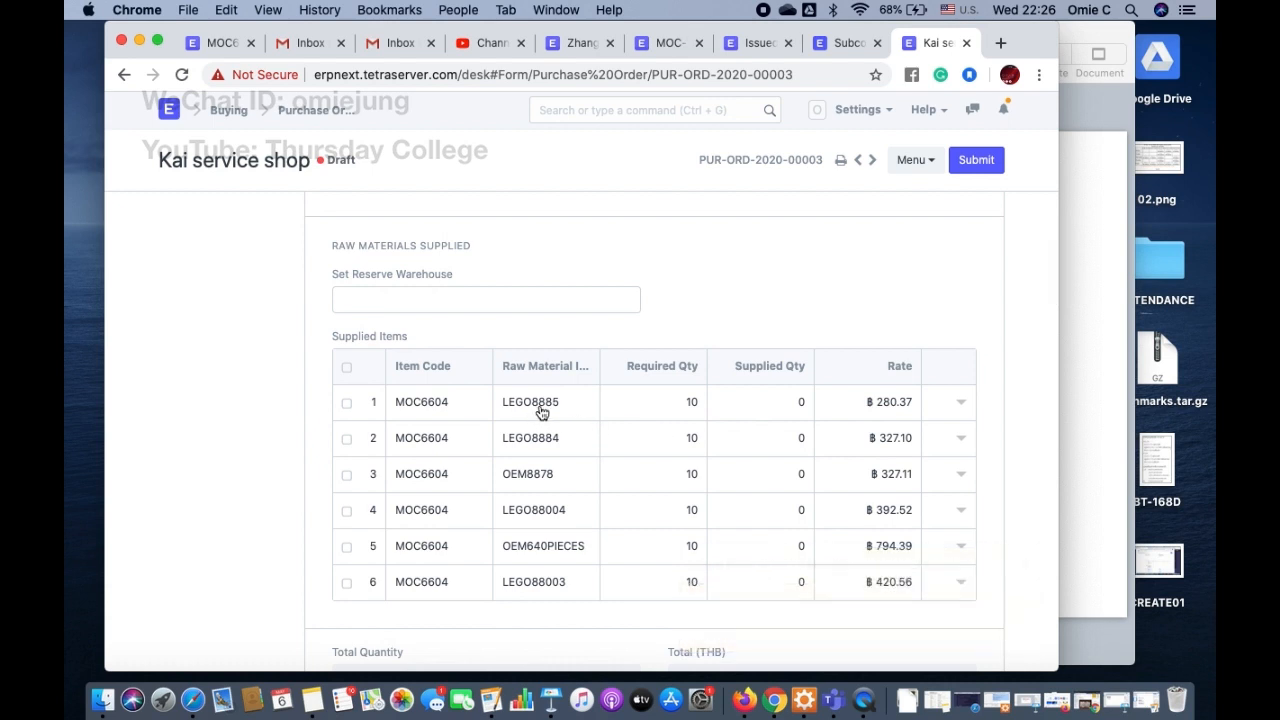
mouse_move(541, 410)
left_click(538, 302)
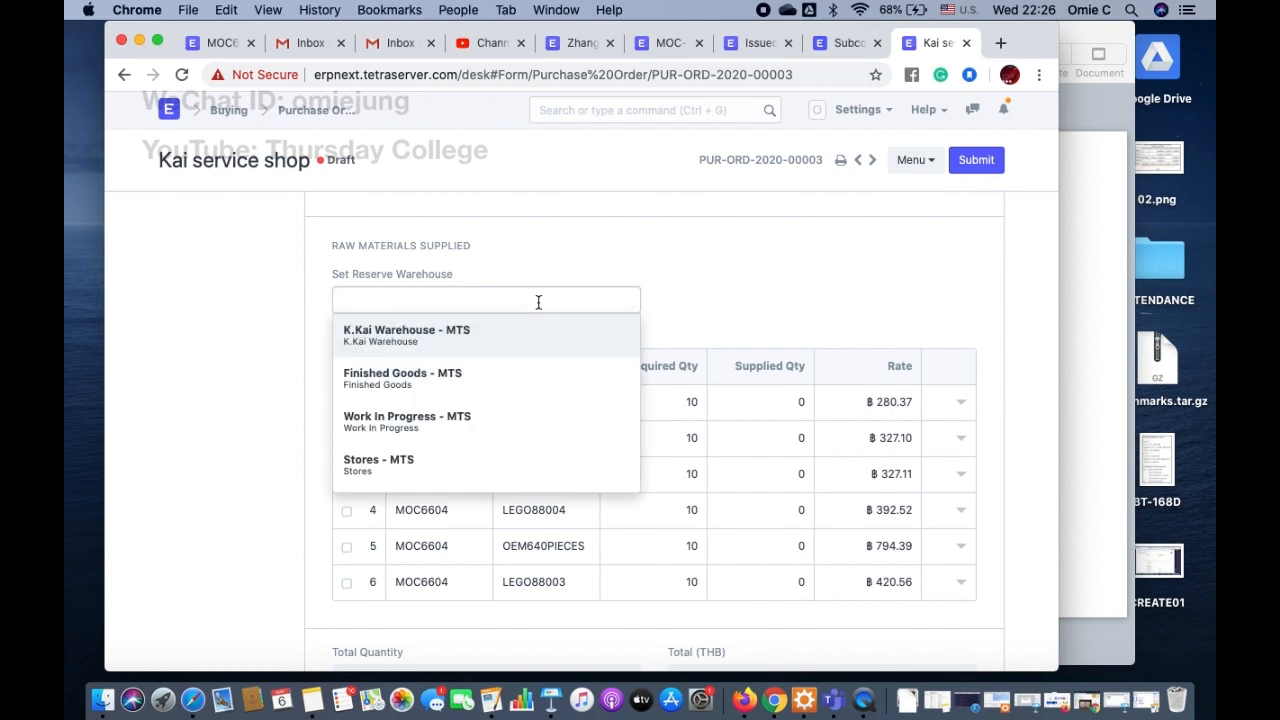
left_click(404, 468)
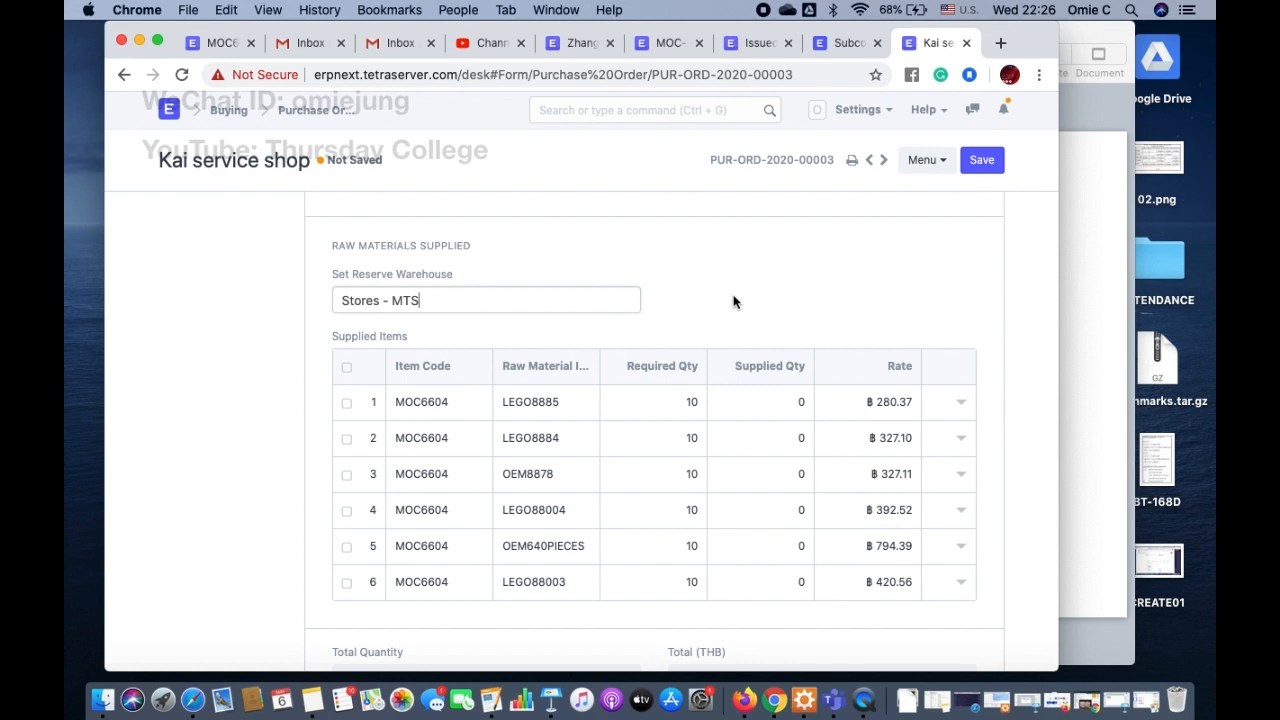
Step: Check the order's items and supplied materials, then save the purchase order and confirm its permanent submission
scroll(733, 302, "down", 5)
scroll(735, 302, "up", 4)
scroll(733, 302, "up", 5)
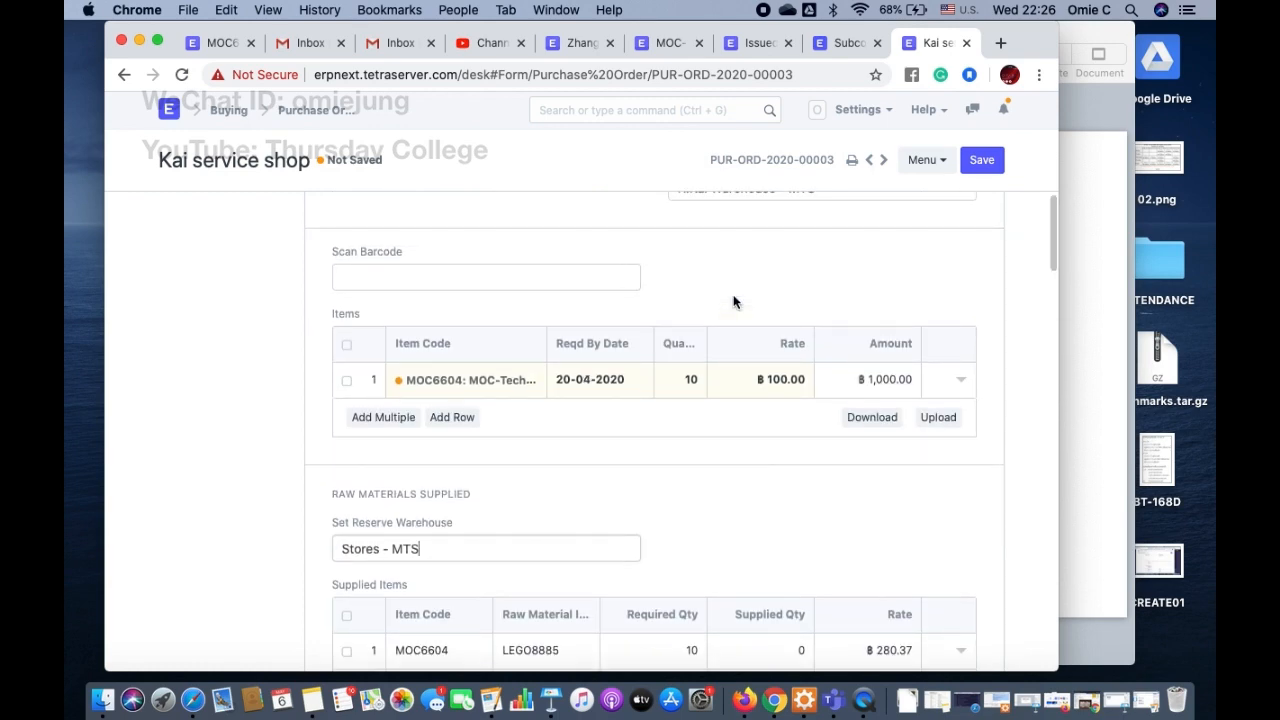
scroll(733, 302, "up", 5)
scroll(733, 302, "down", 9)
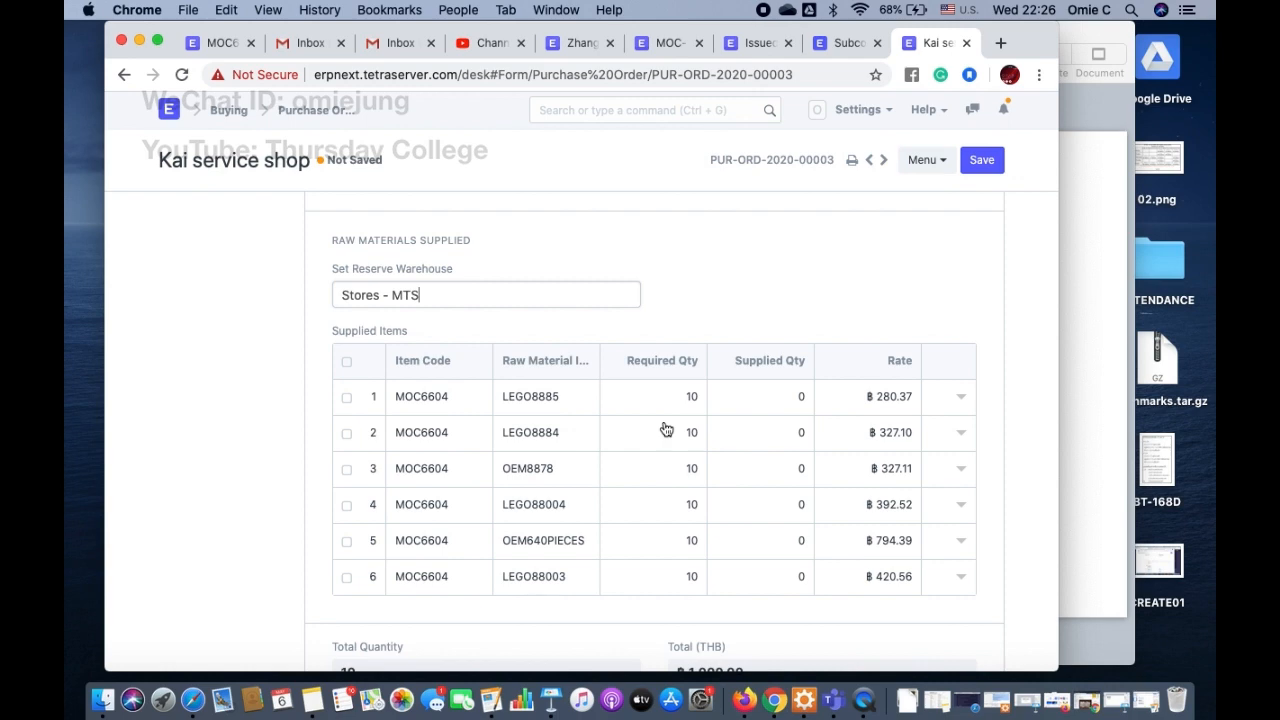
left_click(980, 163)
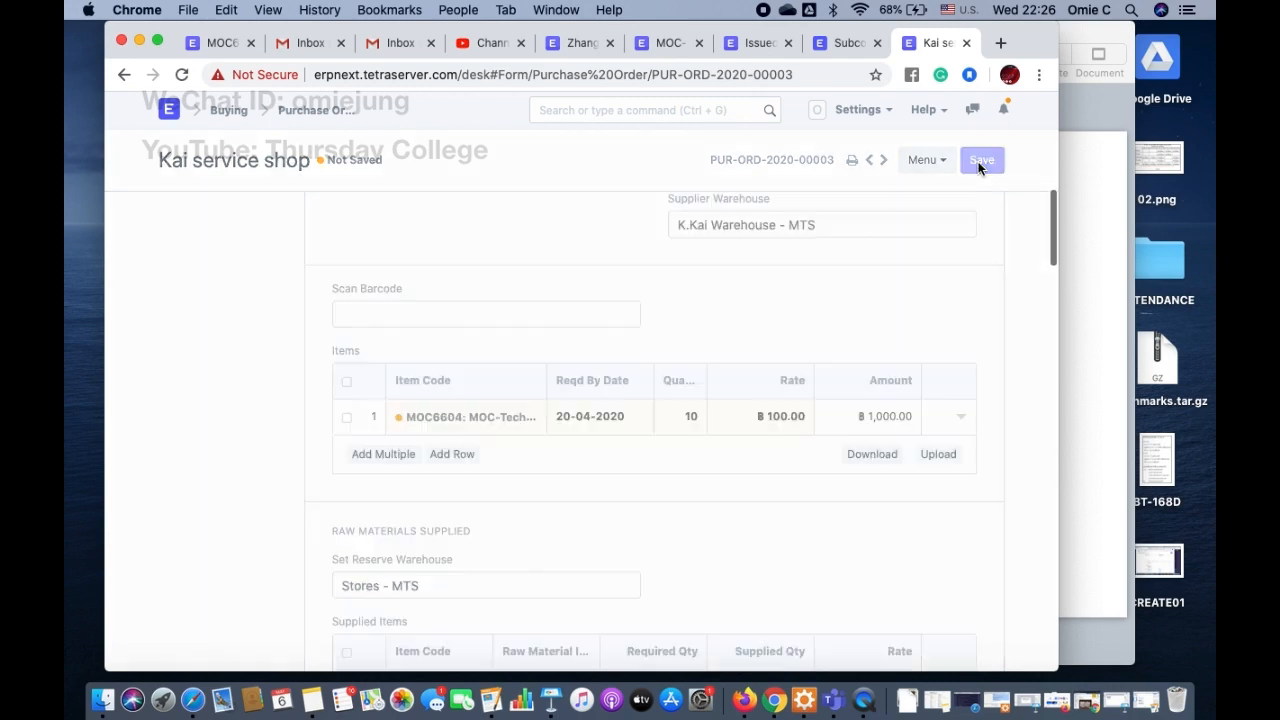
left_click(978, 163)
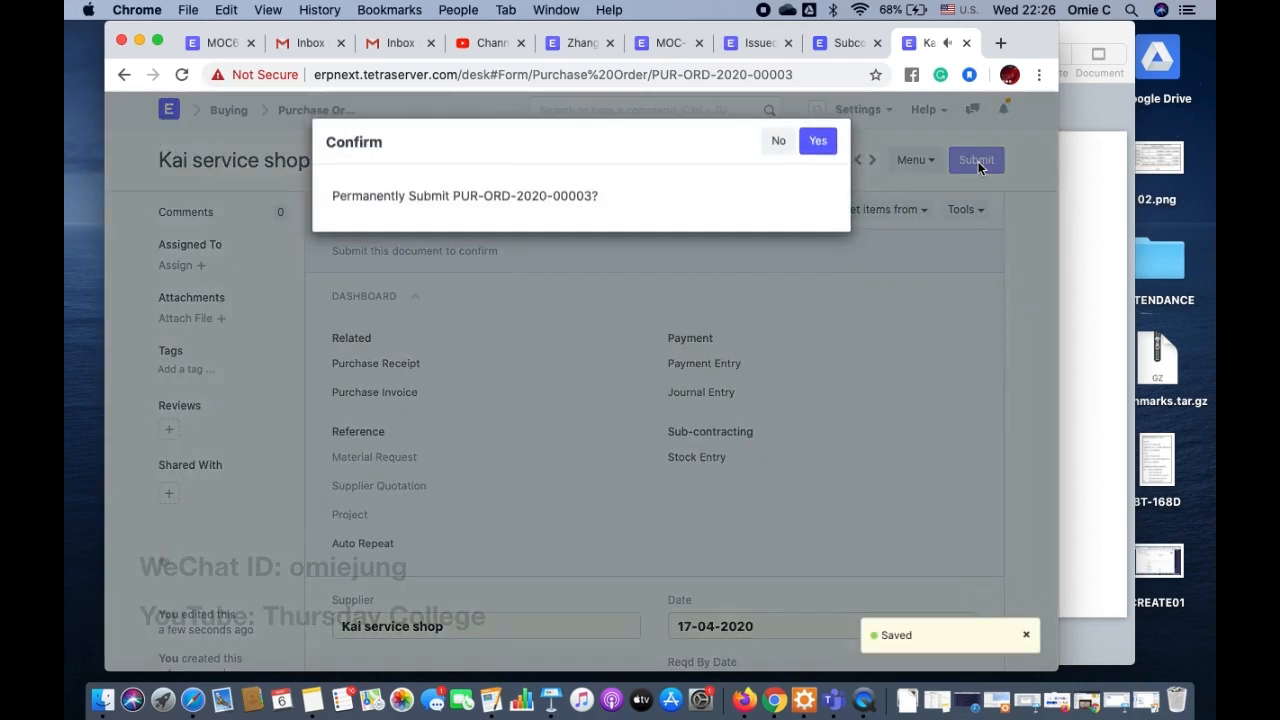
left_click(818, 142)
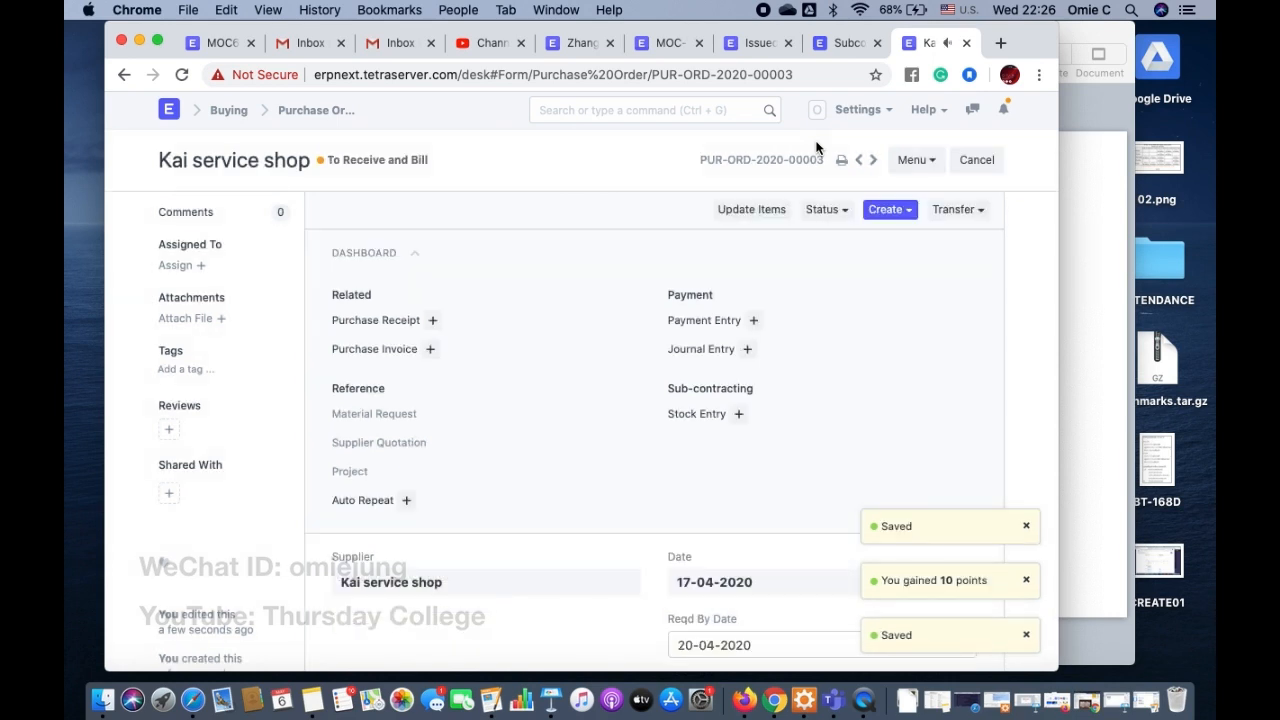
Step: Review the submitted purchase order's create options, warehouses, supplied items' required and supplied quantities, and taxes
scroll(816, 147, "down", 10)
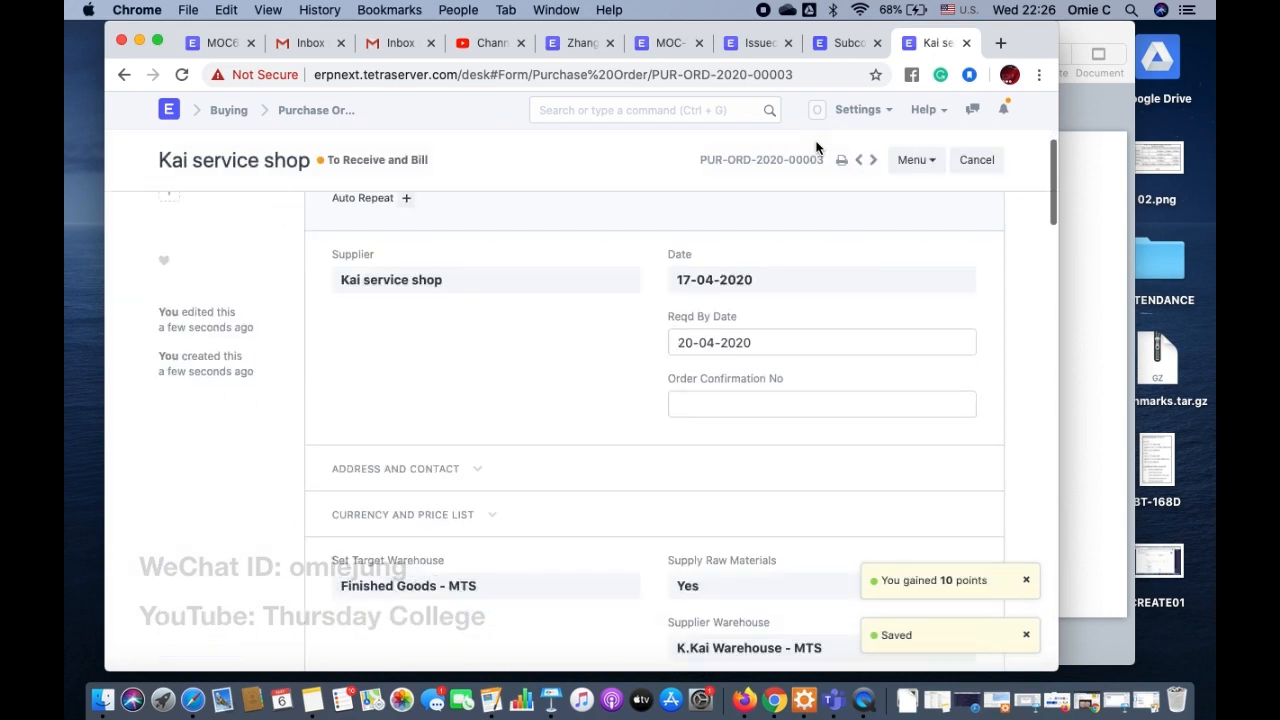
scroll(816, 147, "down", 15)
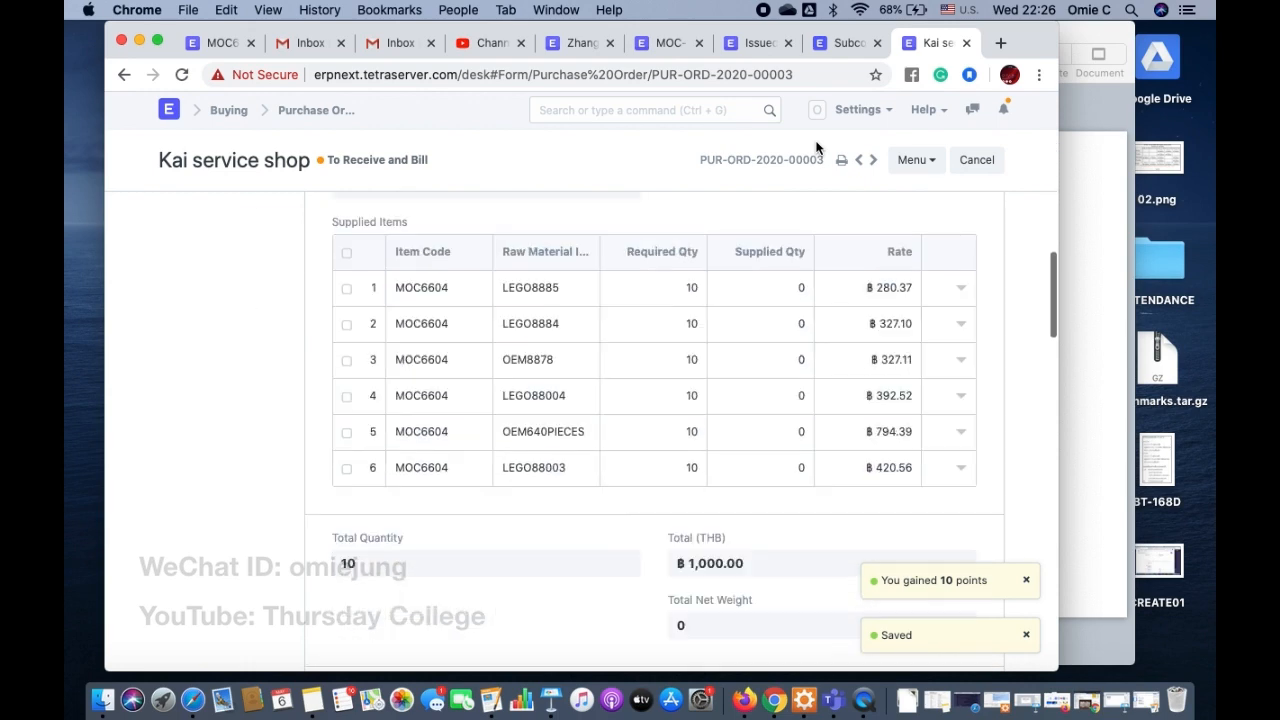
scroll(816, 147, "up", 20)
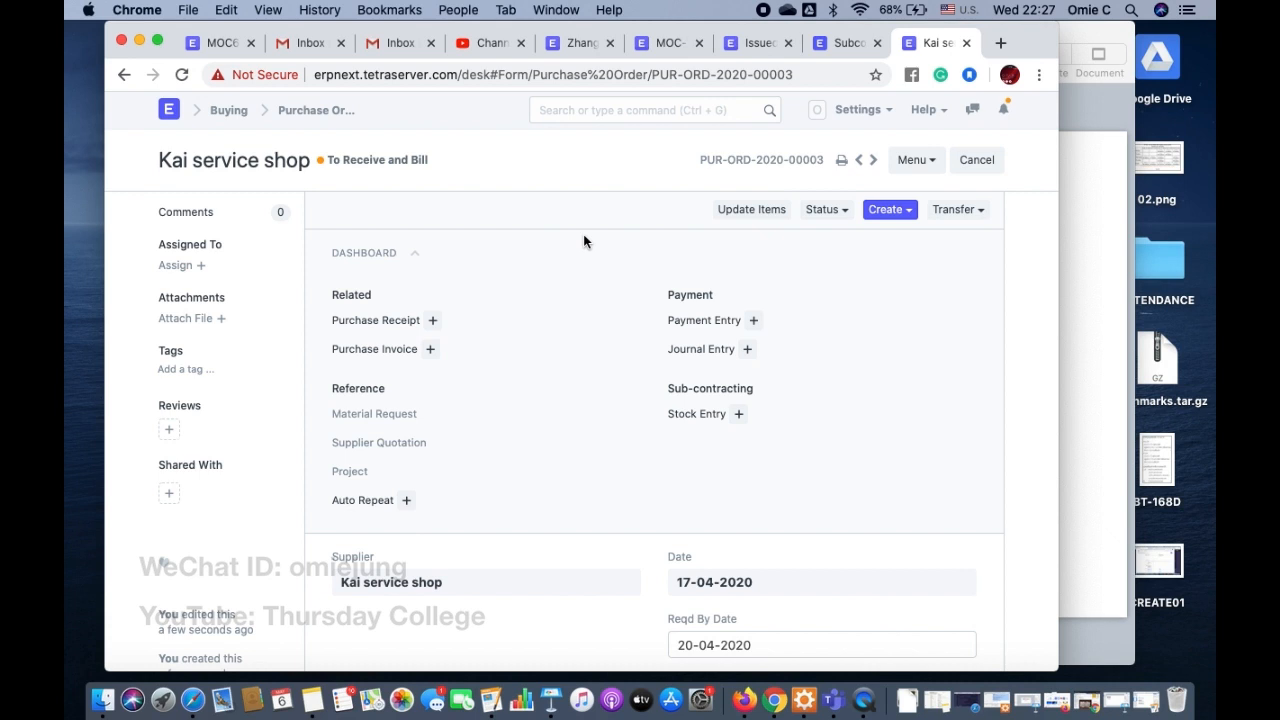
left_click(883, 215)
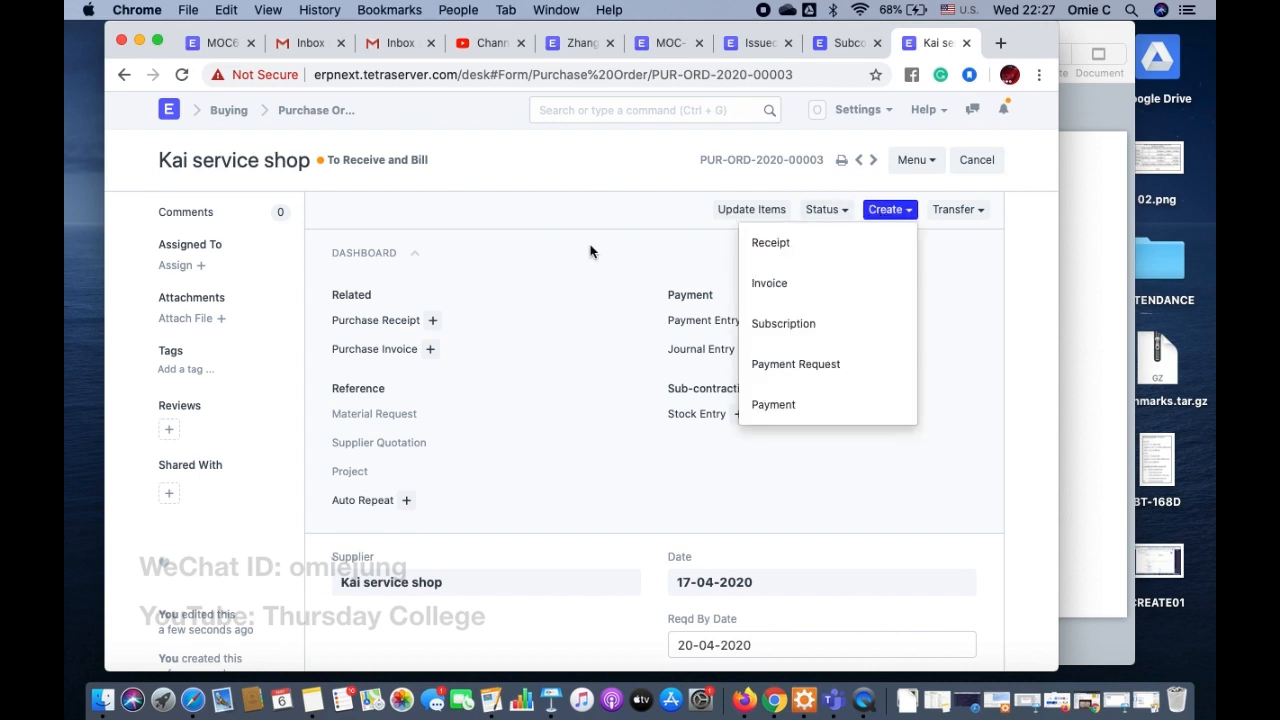
left_click(506, 264)
scroll(503, 441, "down", 10)
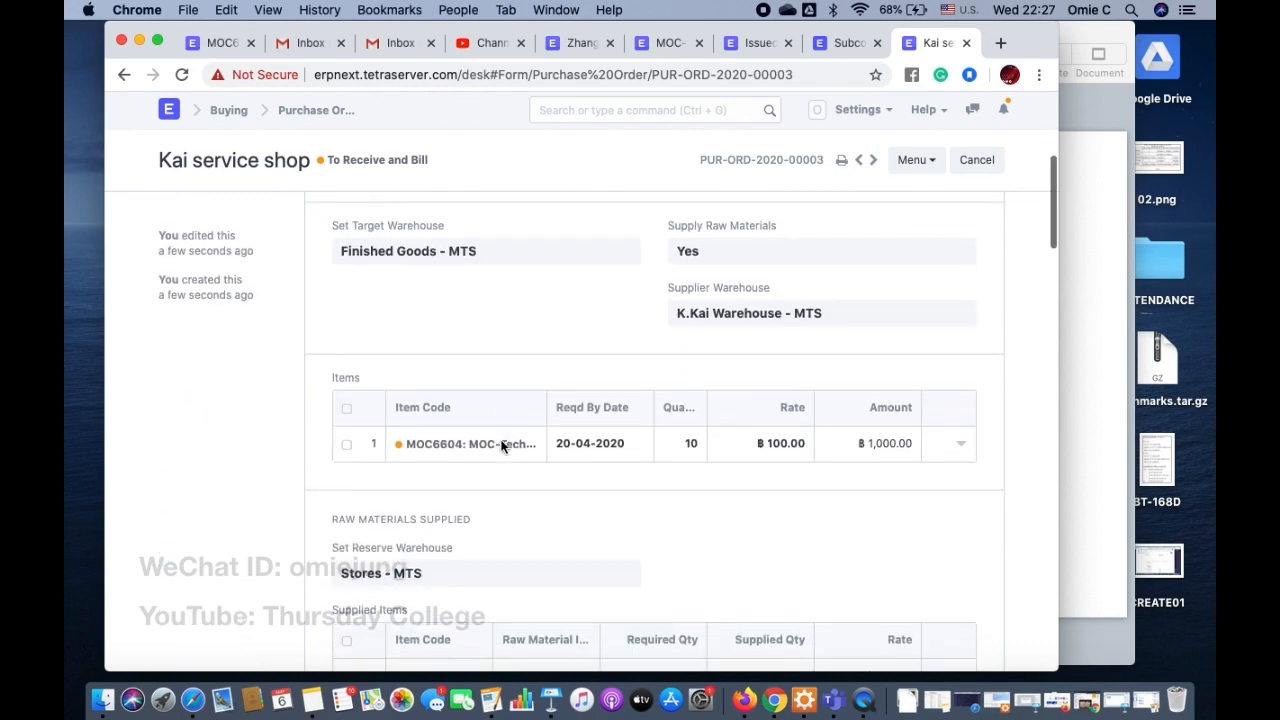
scroll(502, 447, "up", 3)
scroll(502, 447, "down", 3)
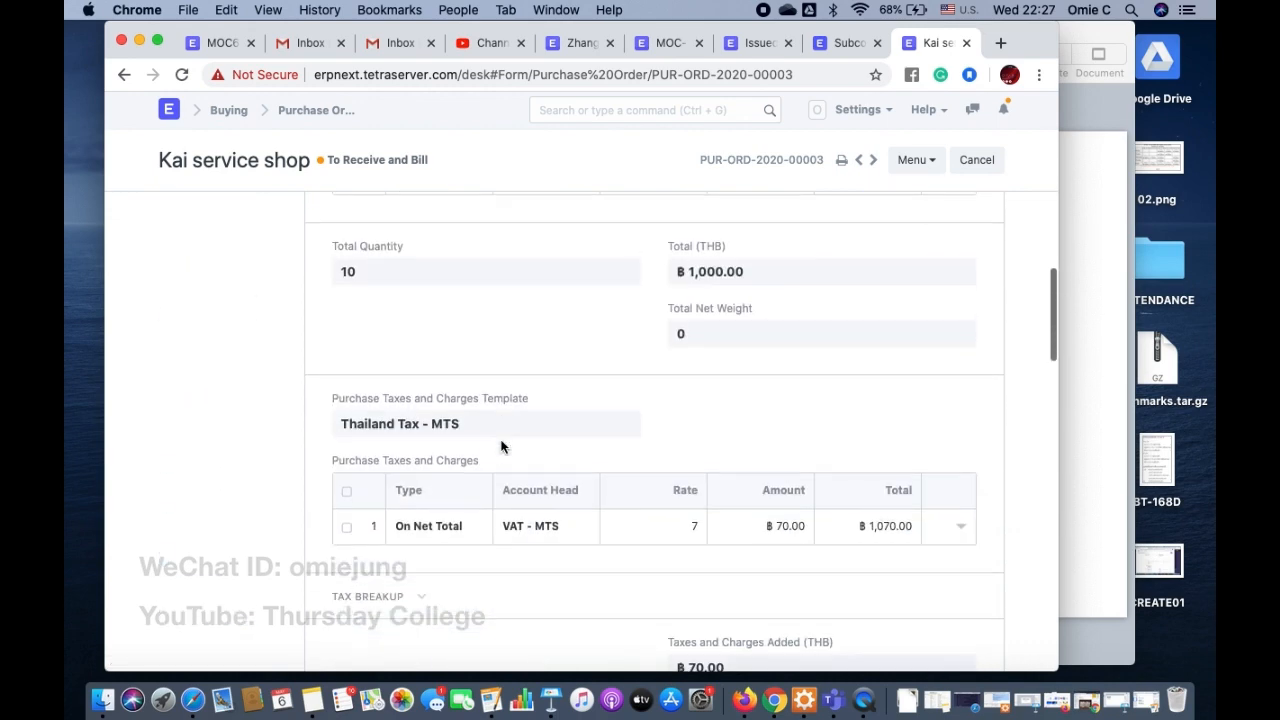
scroll(502, 447, "up", 5)
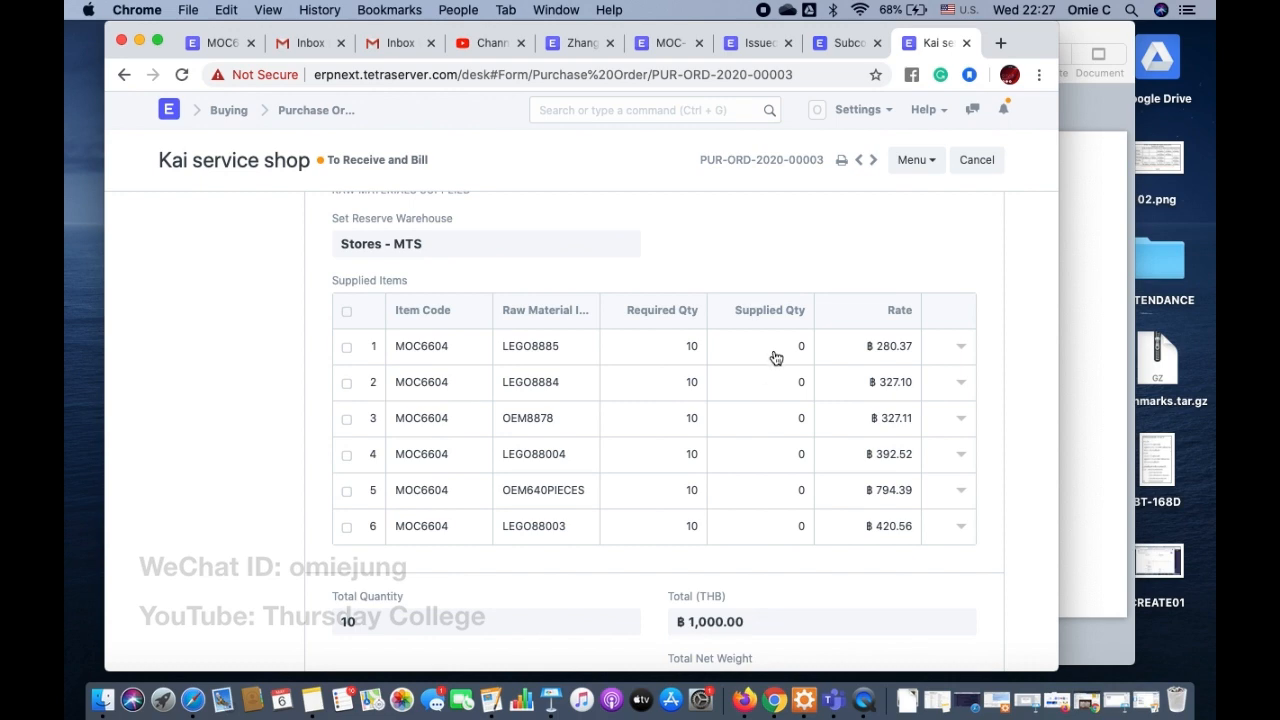
scroll(776, 358, "up", 10)
Step: Read the ERPNext subcontracting guide through the section on creating a stock entry to transfer raw materials
left_click(848, 43)
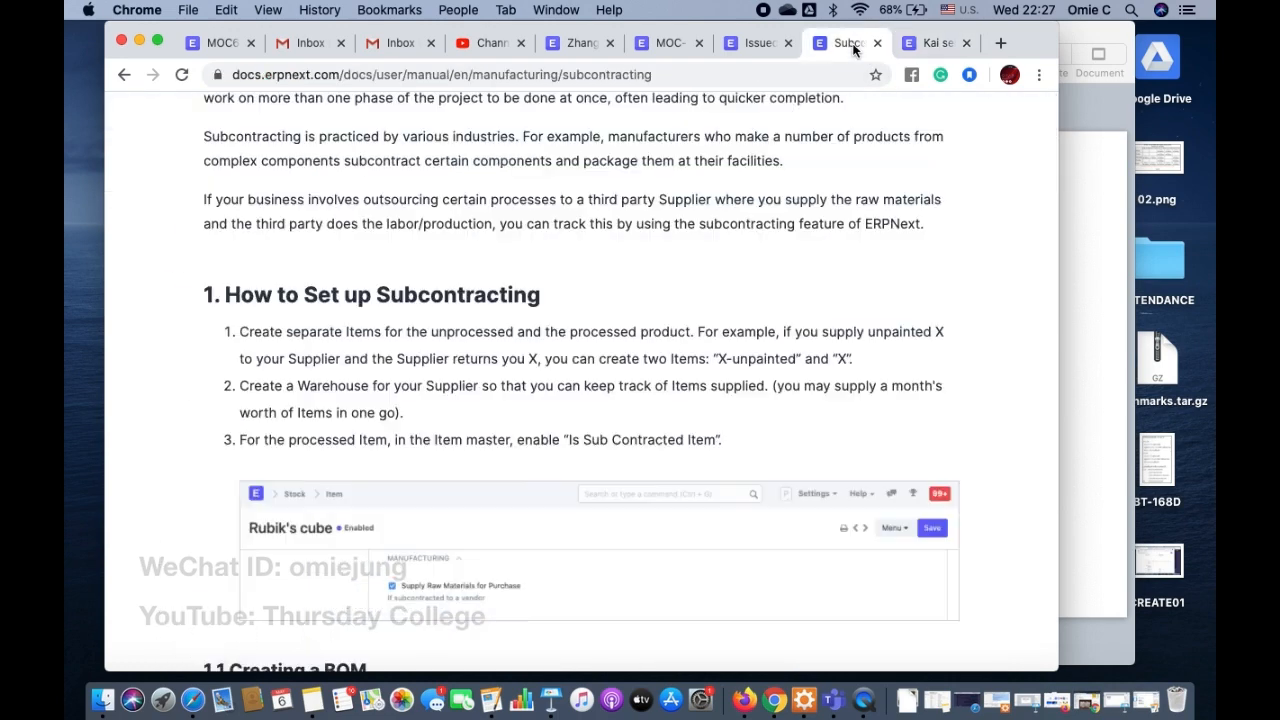
scroll(502, 446, "down", 8)
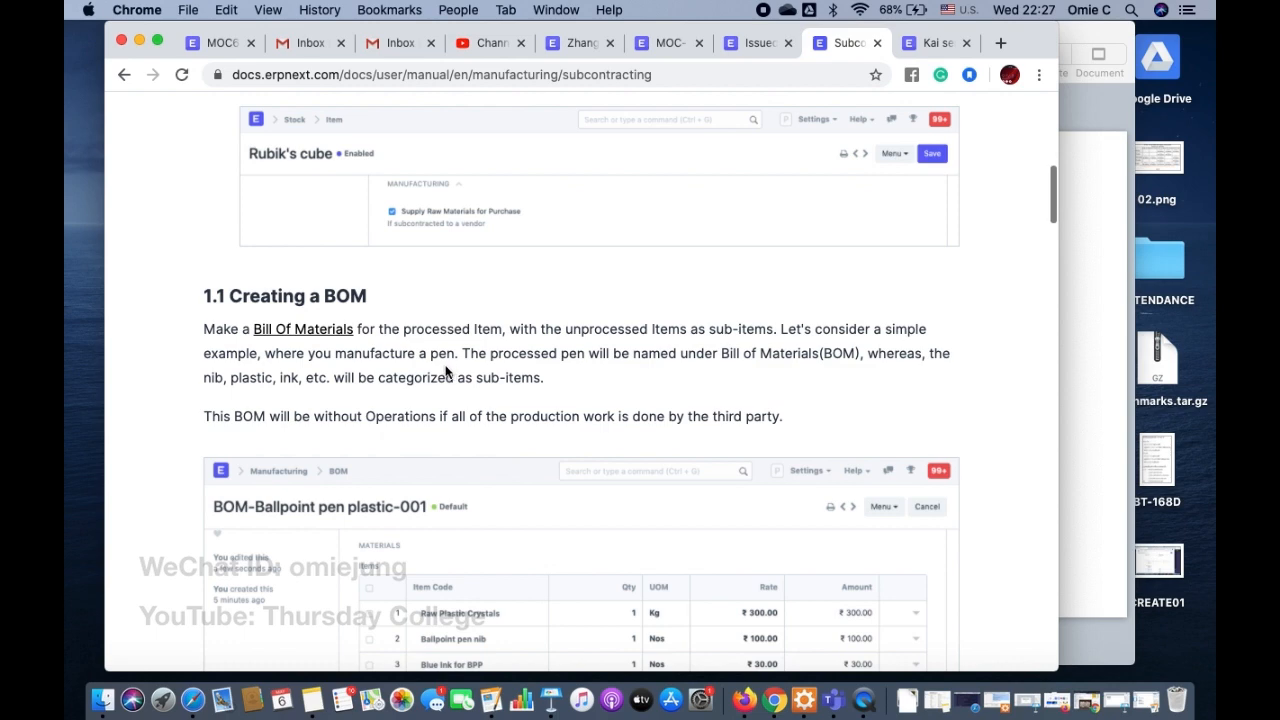
scroll(454, 371, "down", 5)
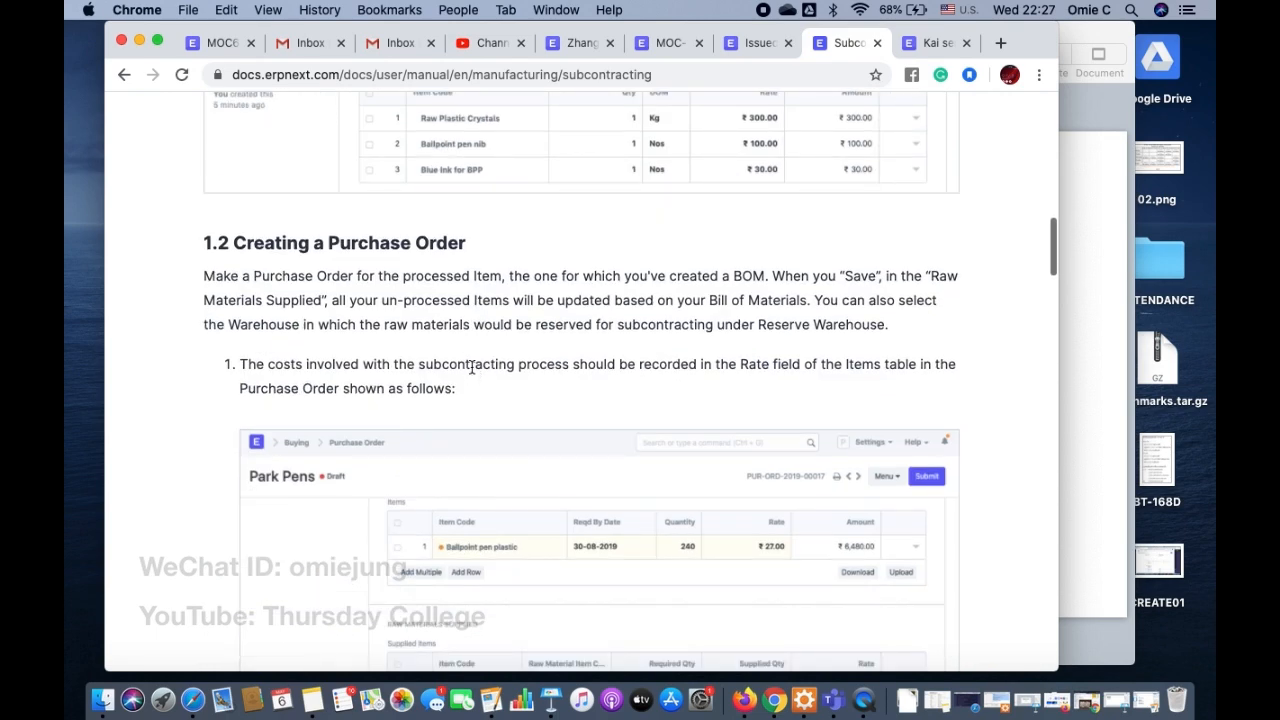
scroll(471, 368, "down", 5)
scroll(472, 370, "down", 3)
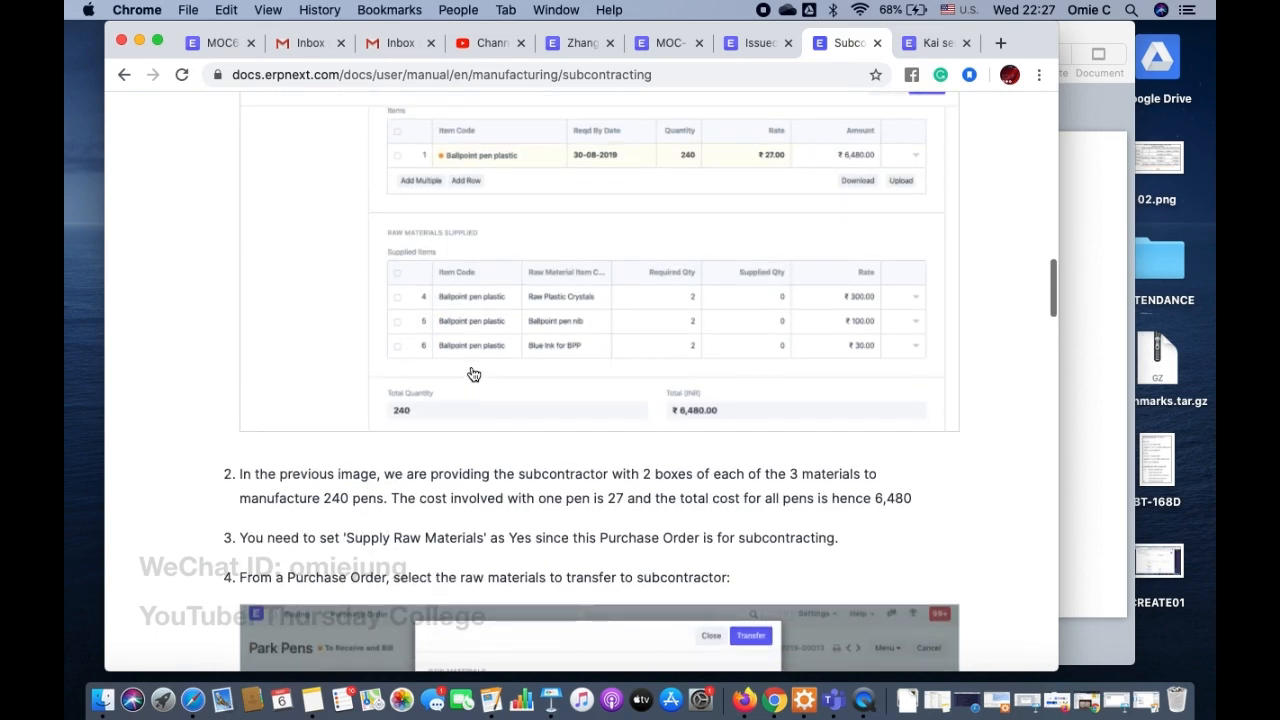
scroll(437, 492, "down", 5)
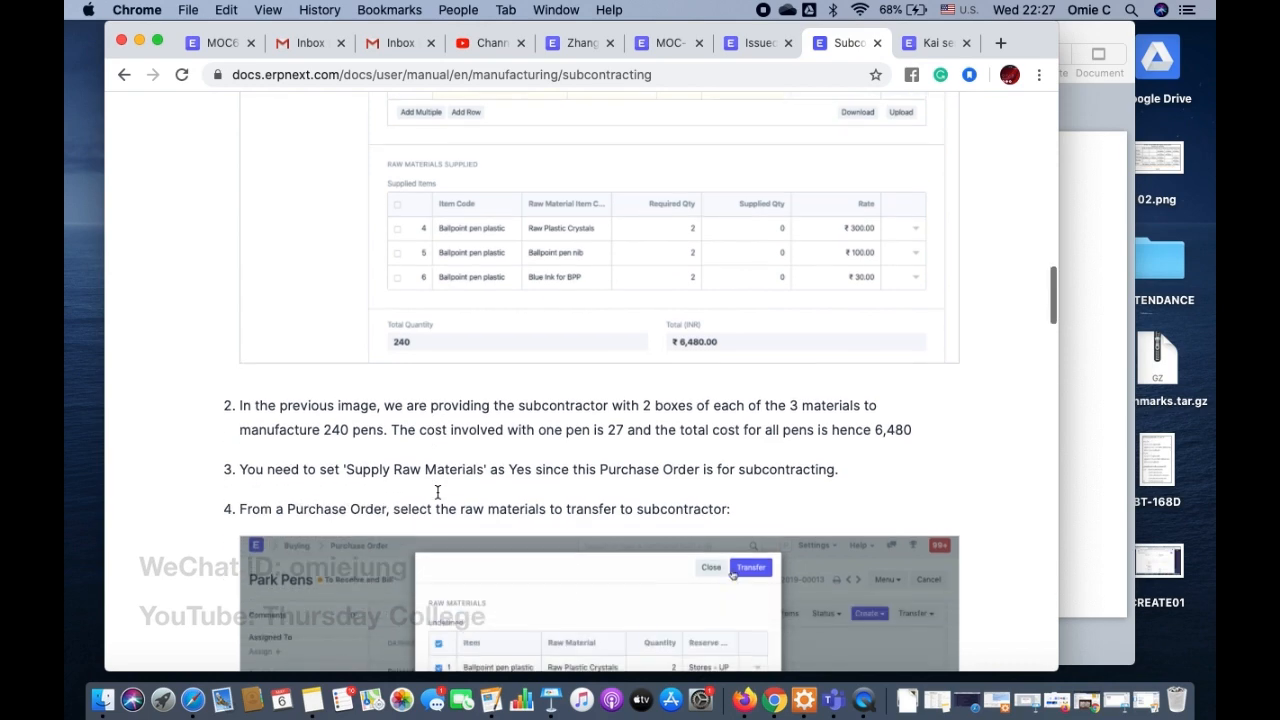
scroll(437, 498, "down", 8)
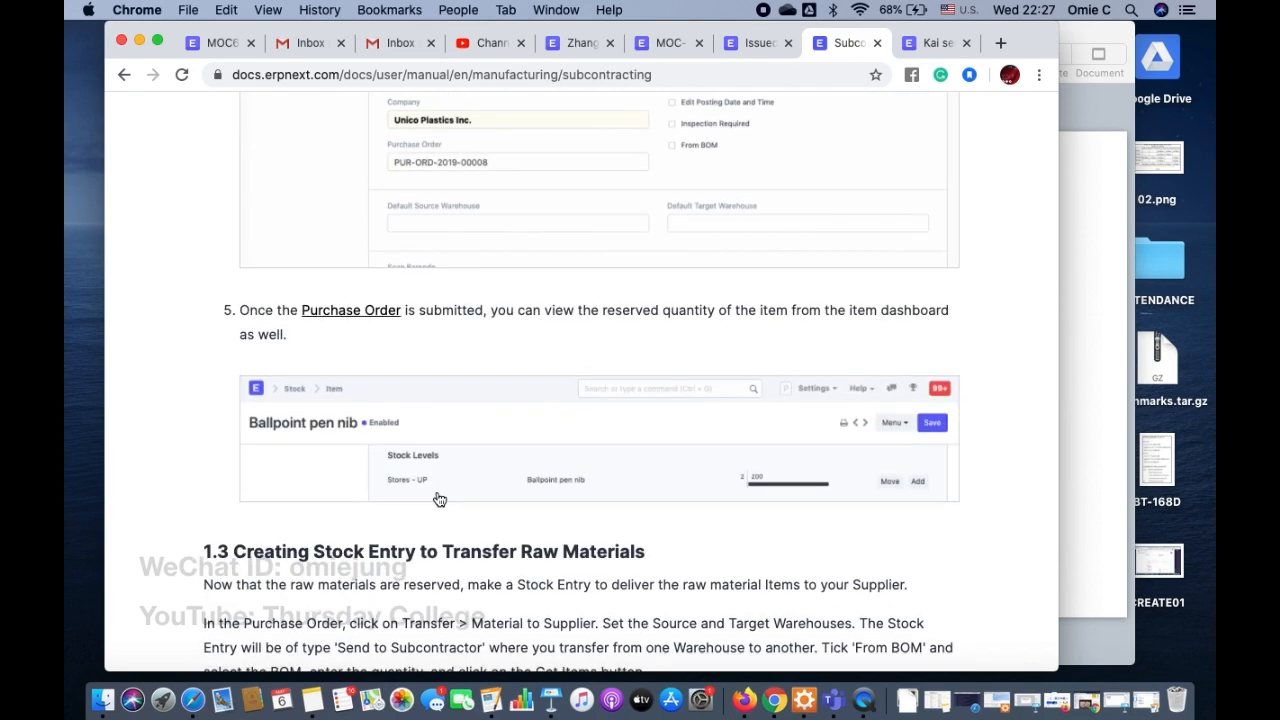
scroll(439, 499, "down", 5)
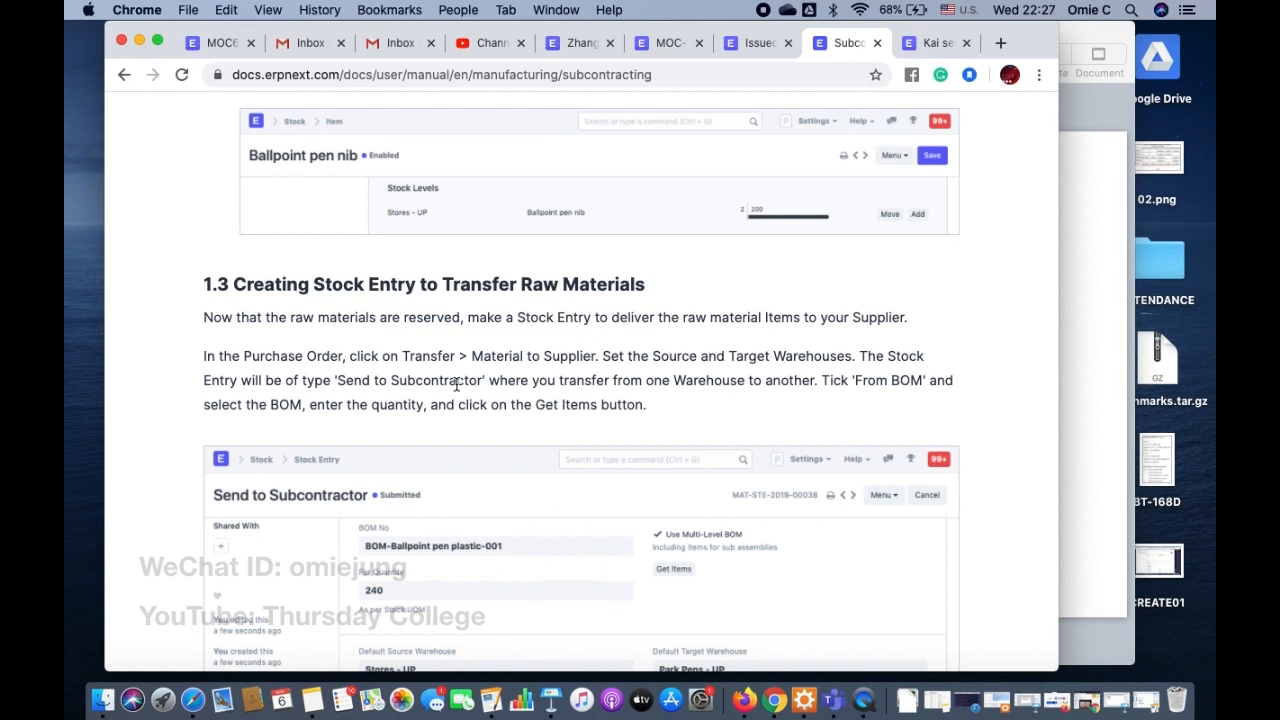
Step: Return to the purchase order and transfer all six MOC6604 raw materials to the supplier in a new stock entry
left_click(936, 42)
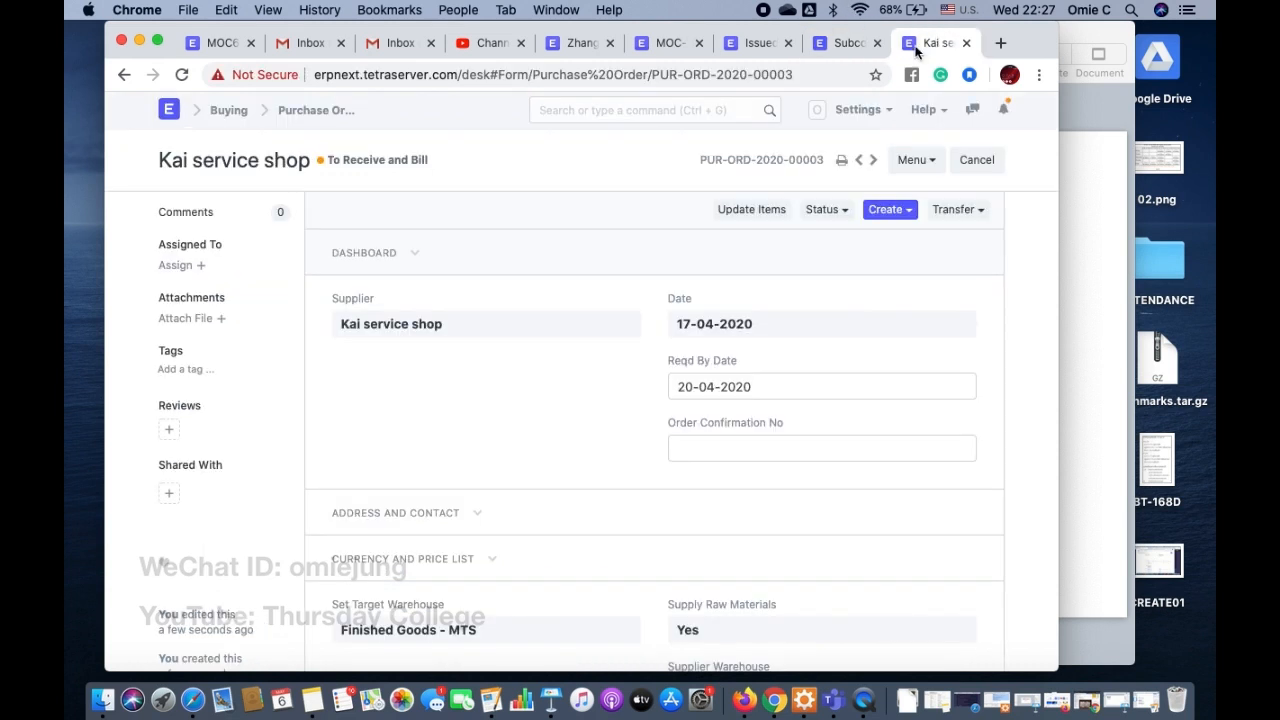
scroll(481, 352, "down", 5)
scroll(481, 352, "up", 5)
left_click(957, 209)
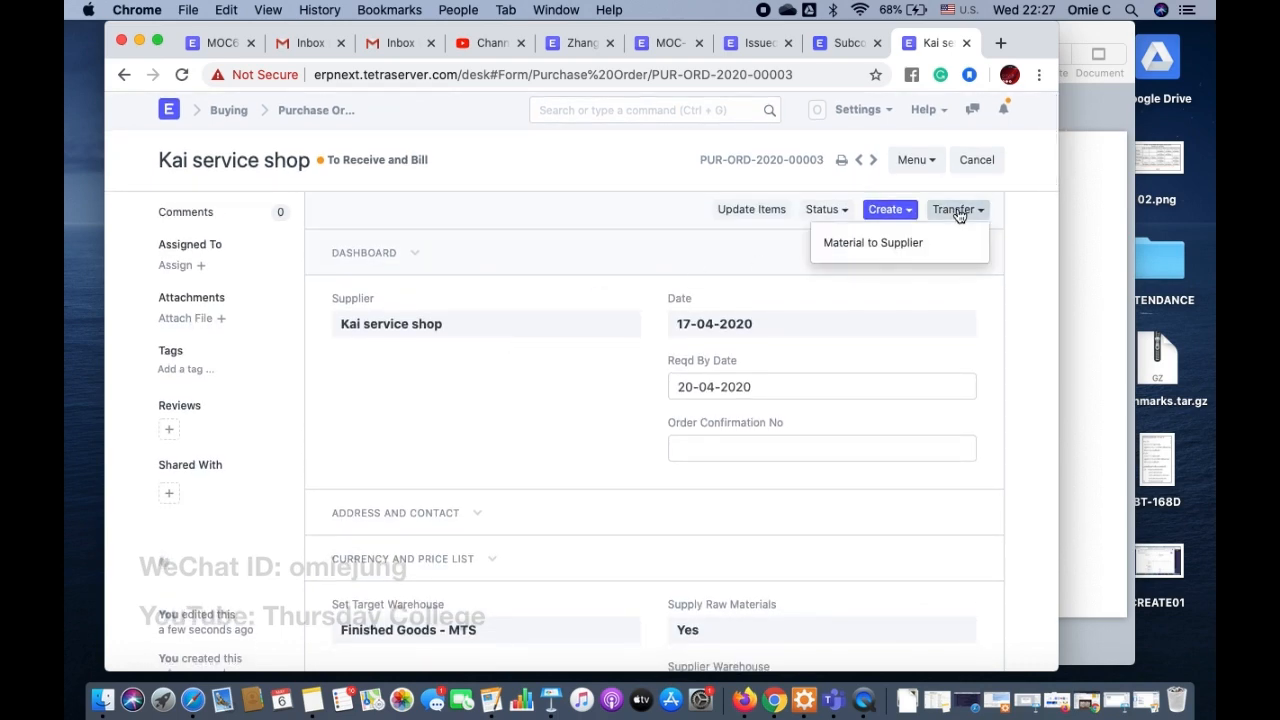
left_click(885, 249)
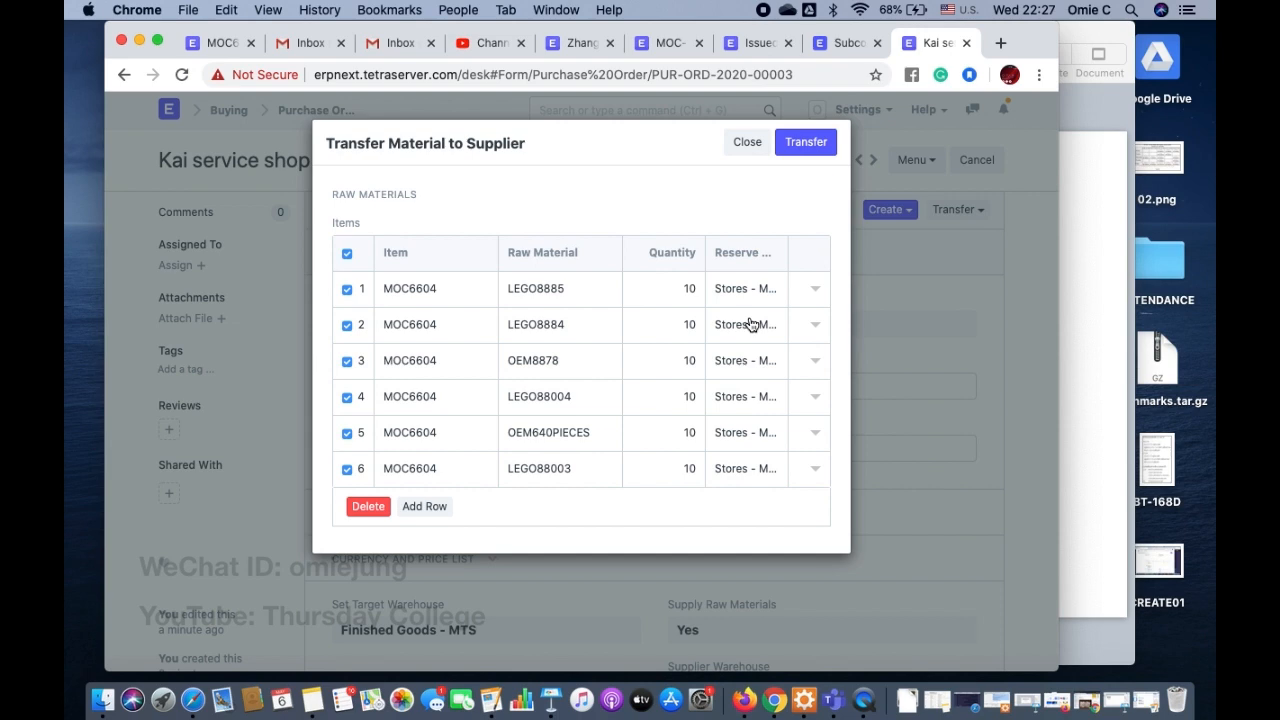
left_click(820, 143)
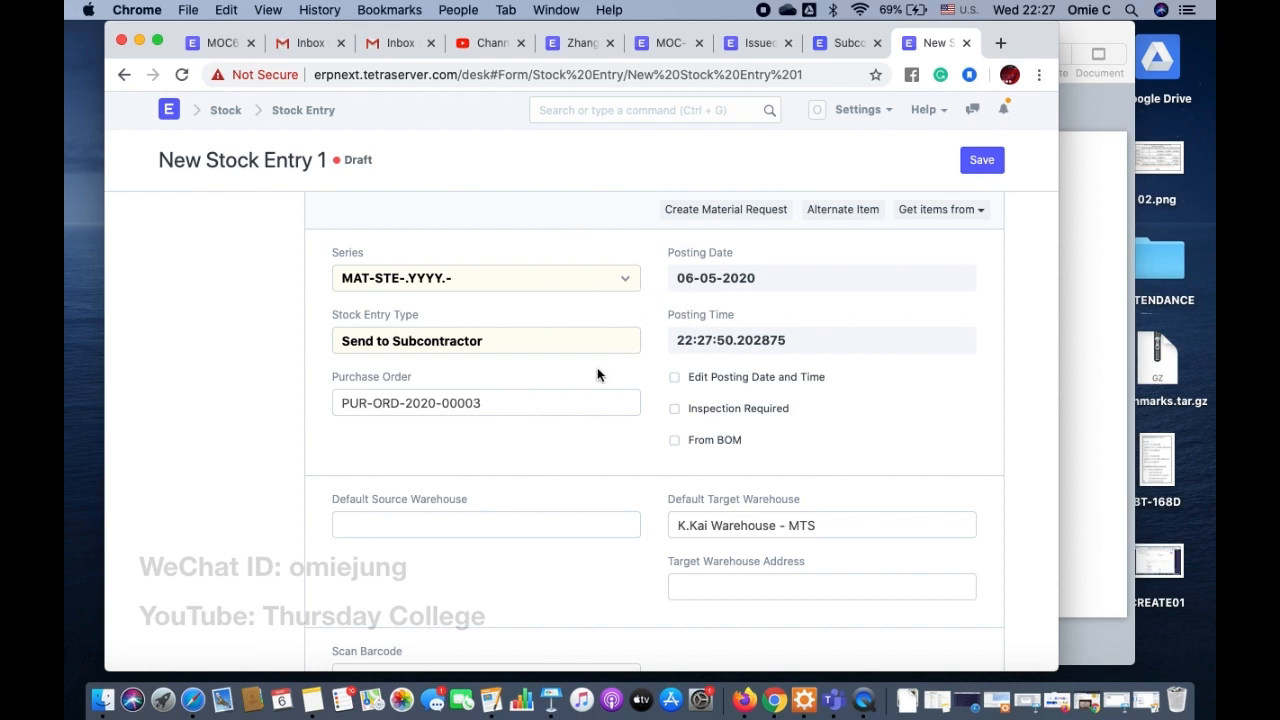
Step: Add an additional costs row to the stock entry with the expense account Marketing Expenses - MTS
scroll(597, 370, "down", 8)
scroll(597, 374, "down", 3)
scroll(597, 374, "up", 1)
scroll(597, 374, "down", 4)
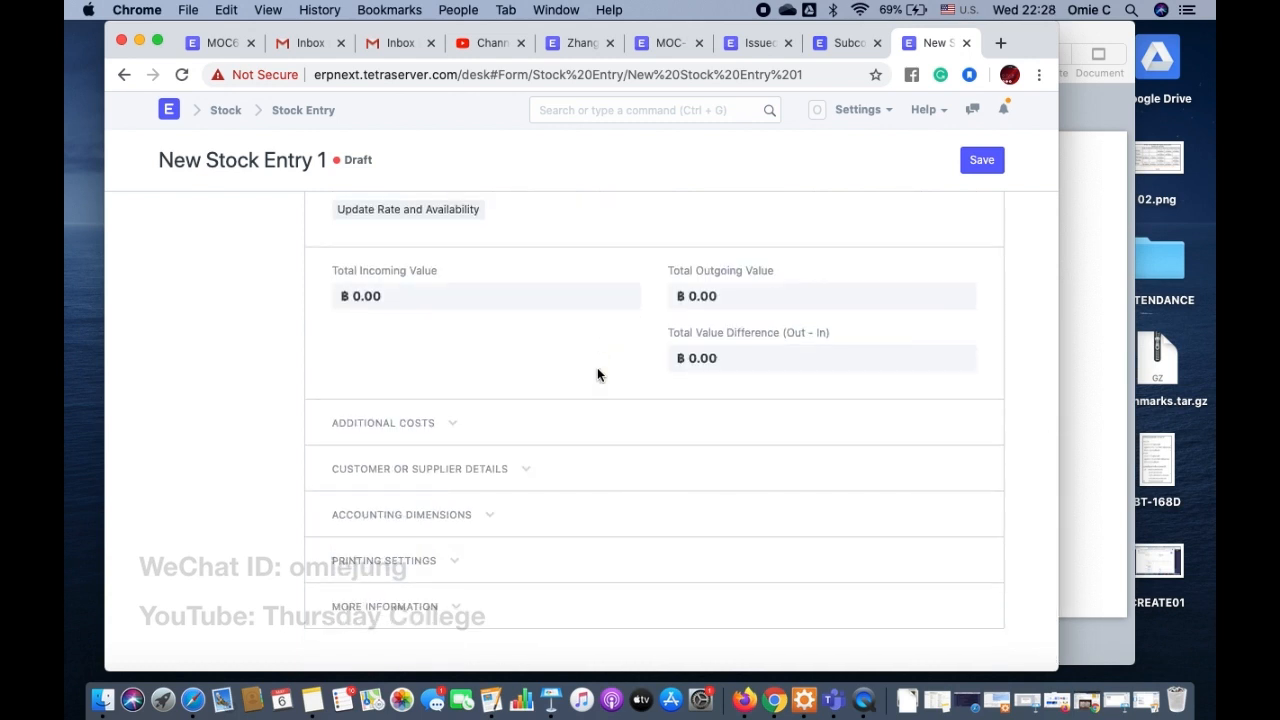
left_click(451, 428)
left_click(385, 595)
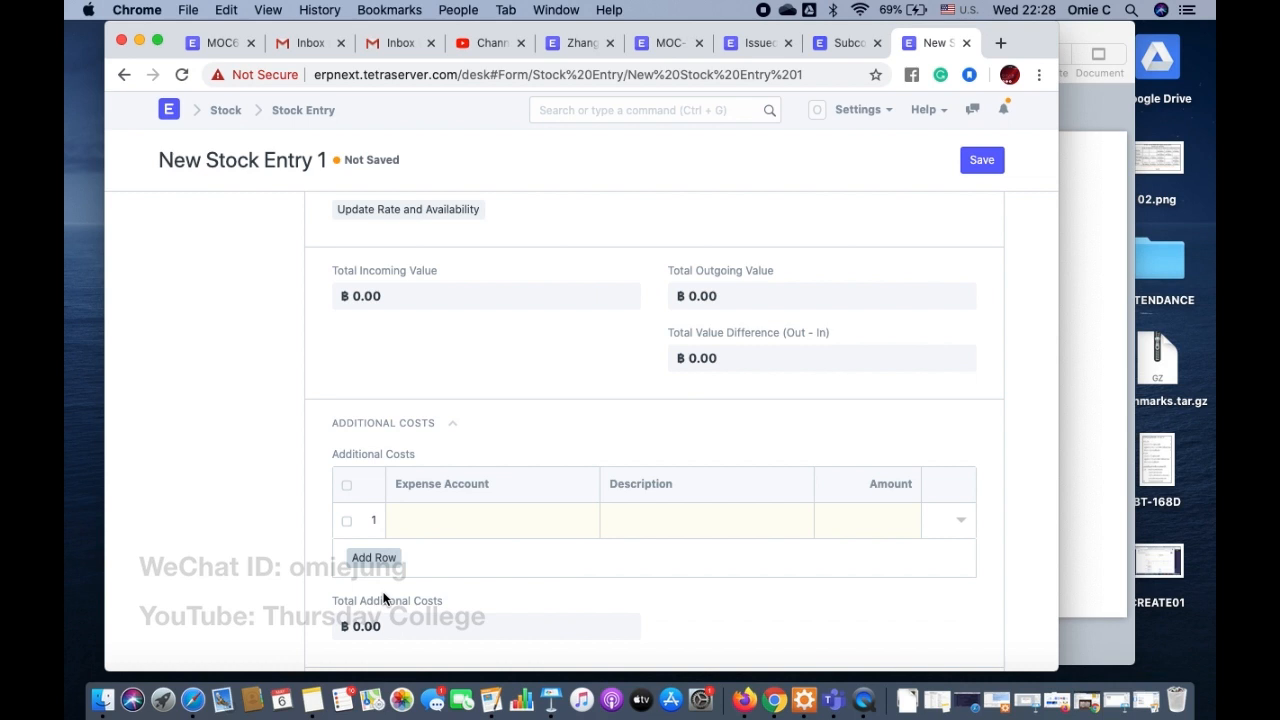
left_click(447, 524)
scroll(466, 565, "down", 3)
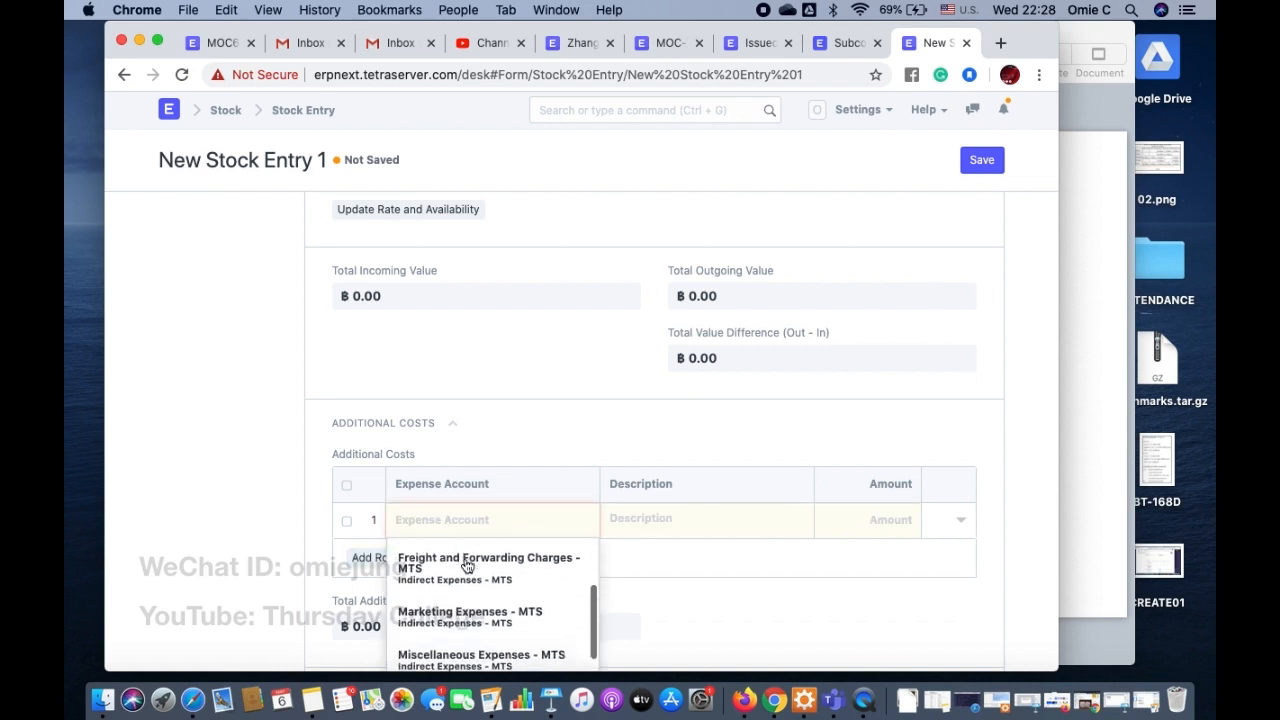
scroll(466, 567, "down", 1)
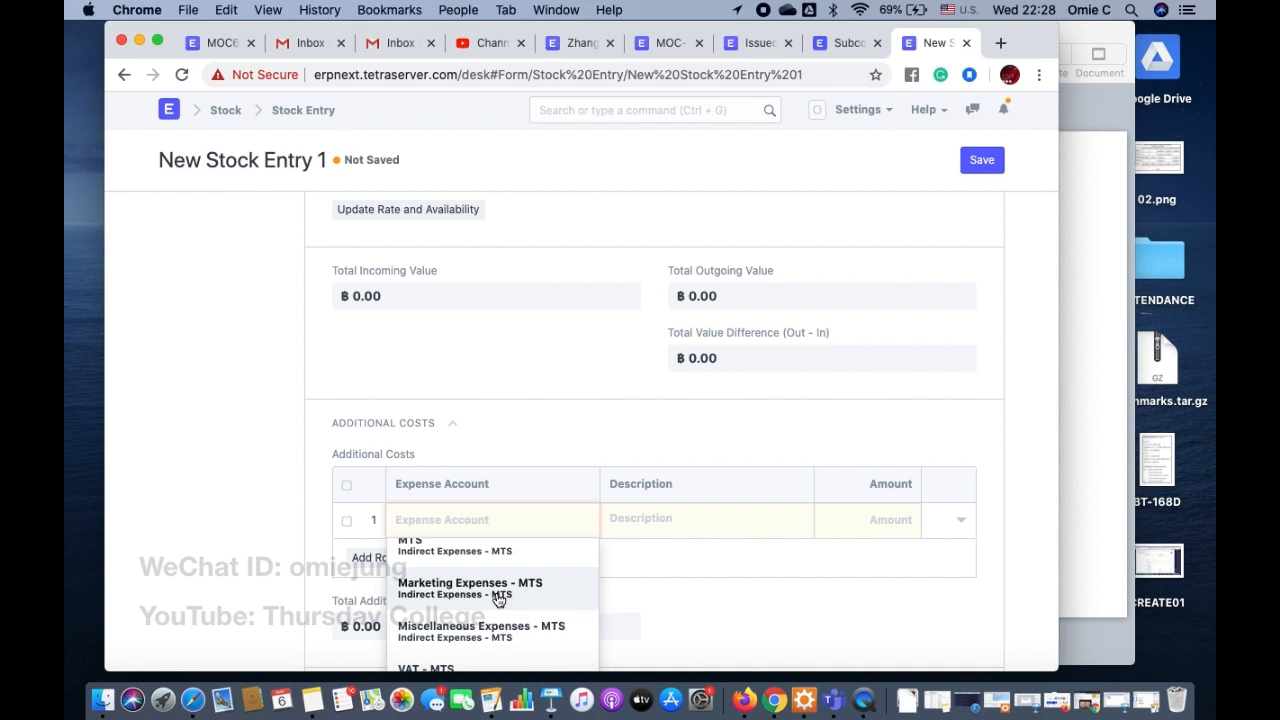
left_click(498, 590)
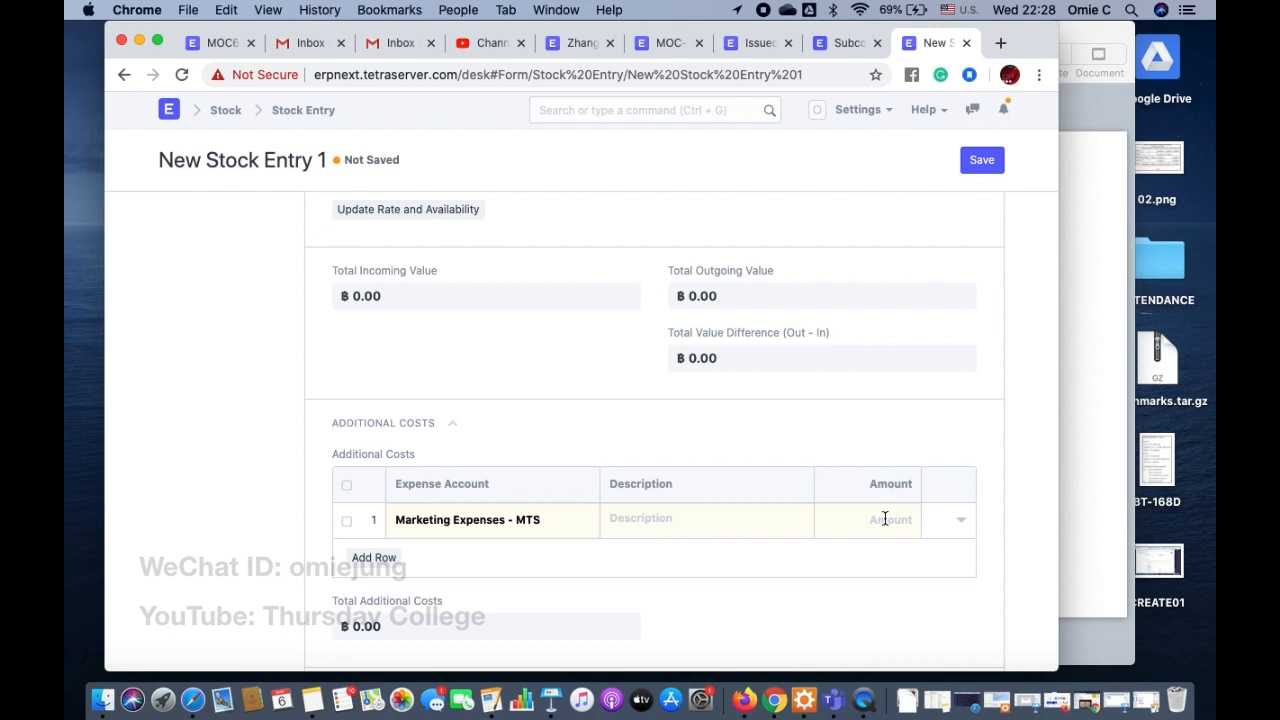
Step: Set the additional cost row's amount to 1000 and its description to Local Brand
type("1000")
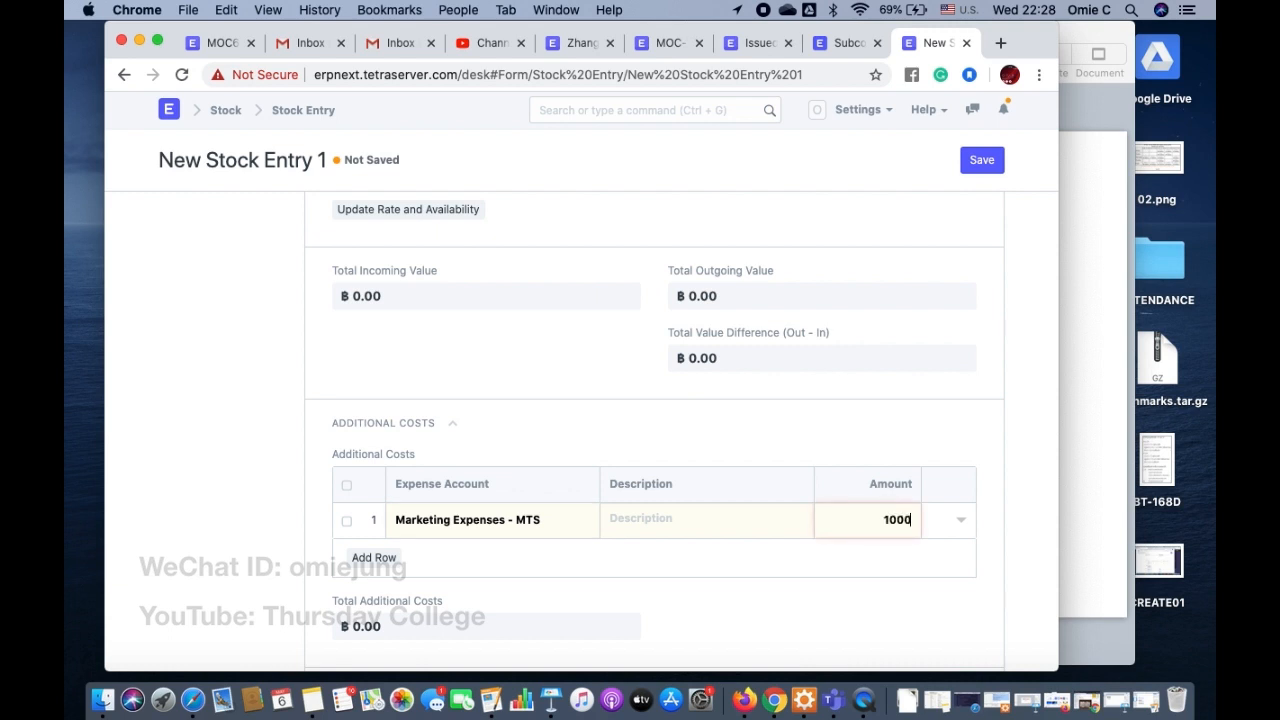
left_click(725, 517)
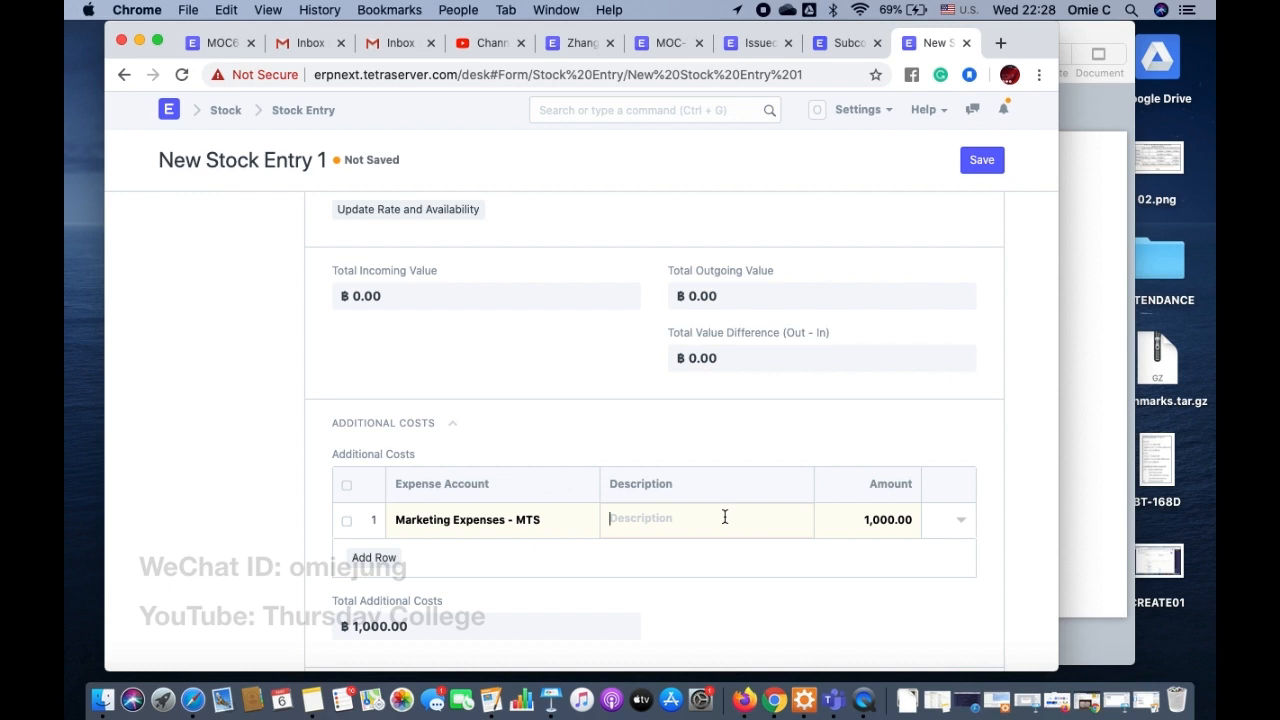
type("Brand")
type("Local")
scroll(654, 430, "down", 4)
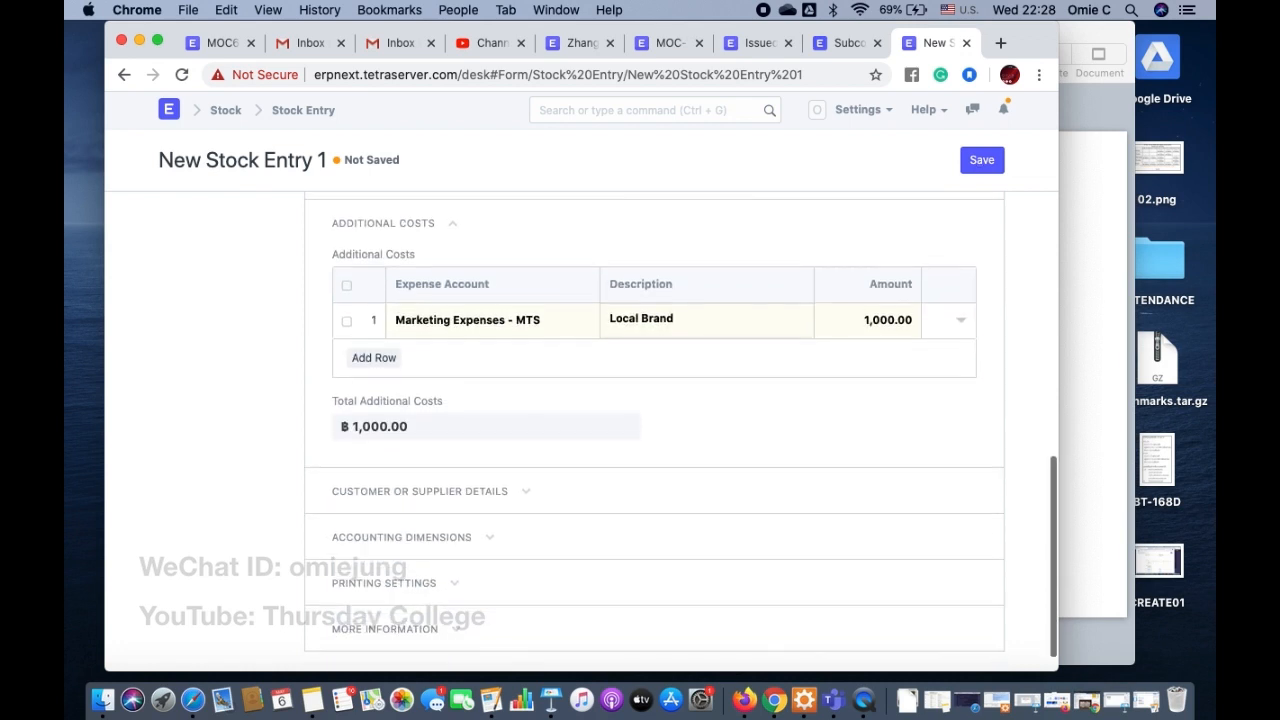
Step: Save the Send to Subcontractor stock entry and submit it permanently
left_click(983, 162)
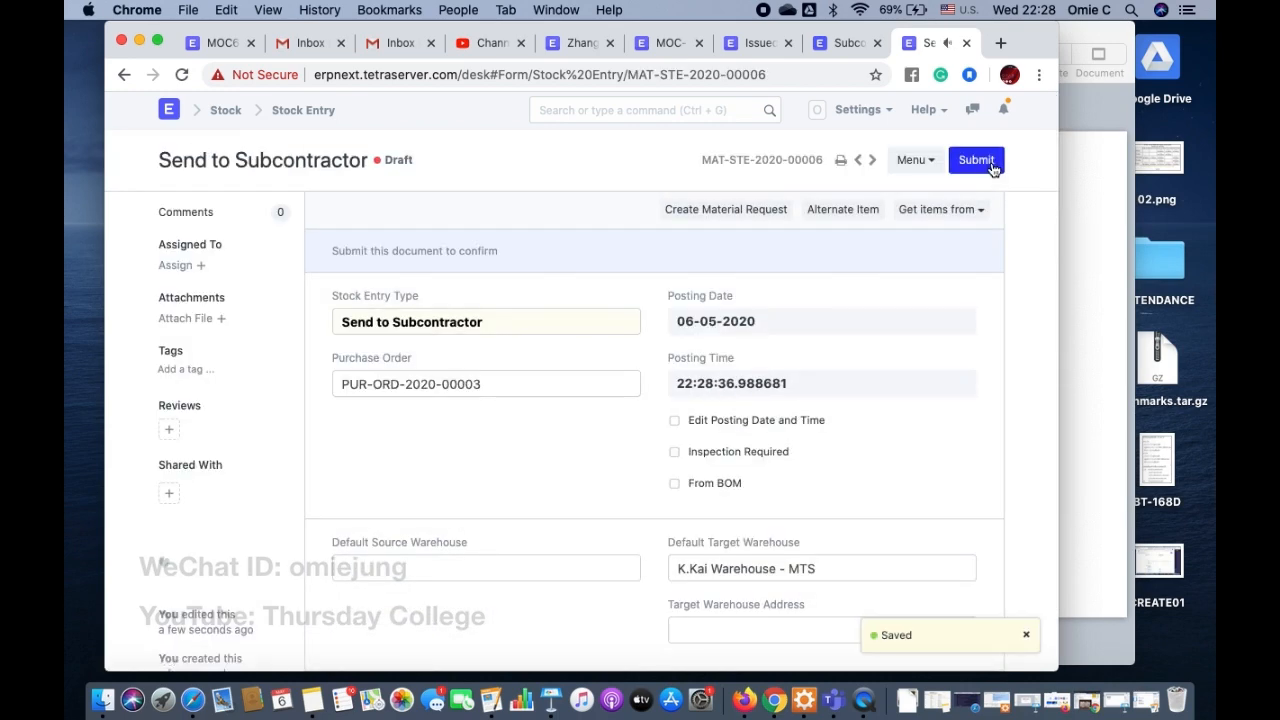
left_click(991, 163)
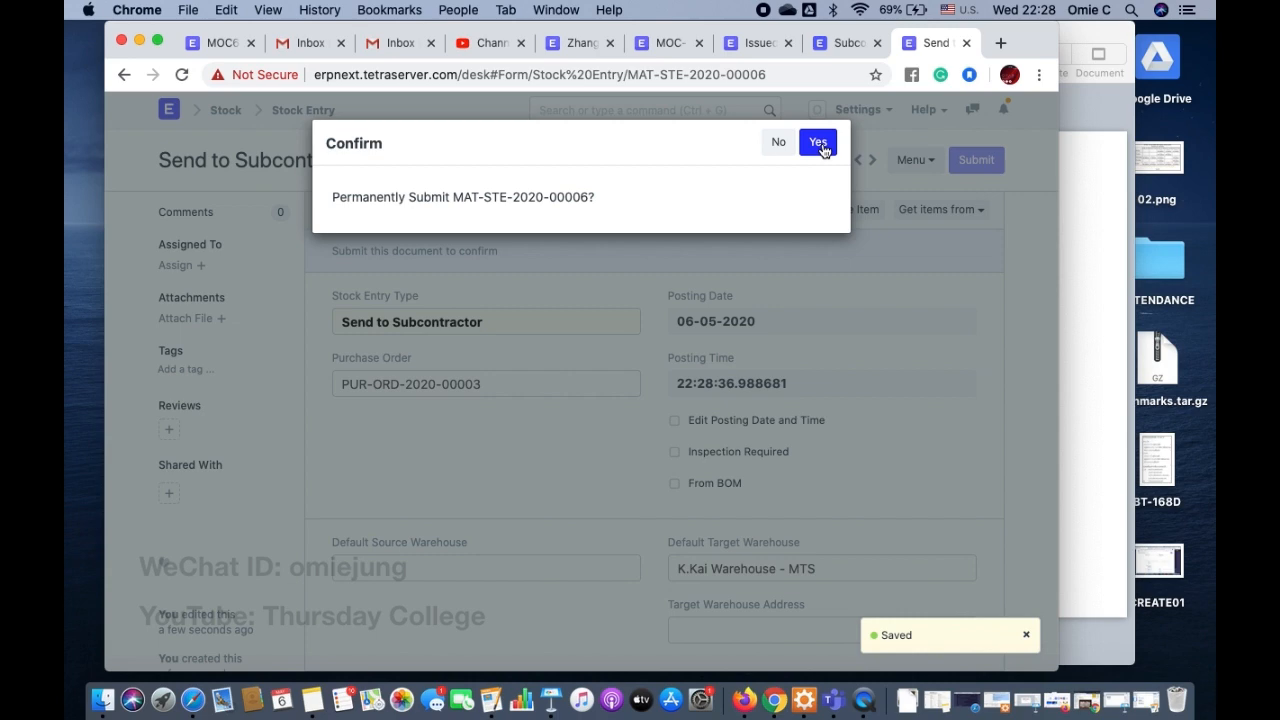
left_click(819, 144)
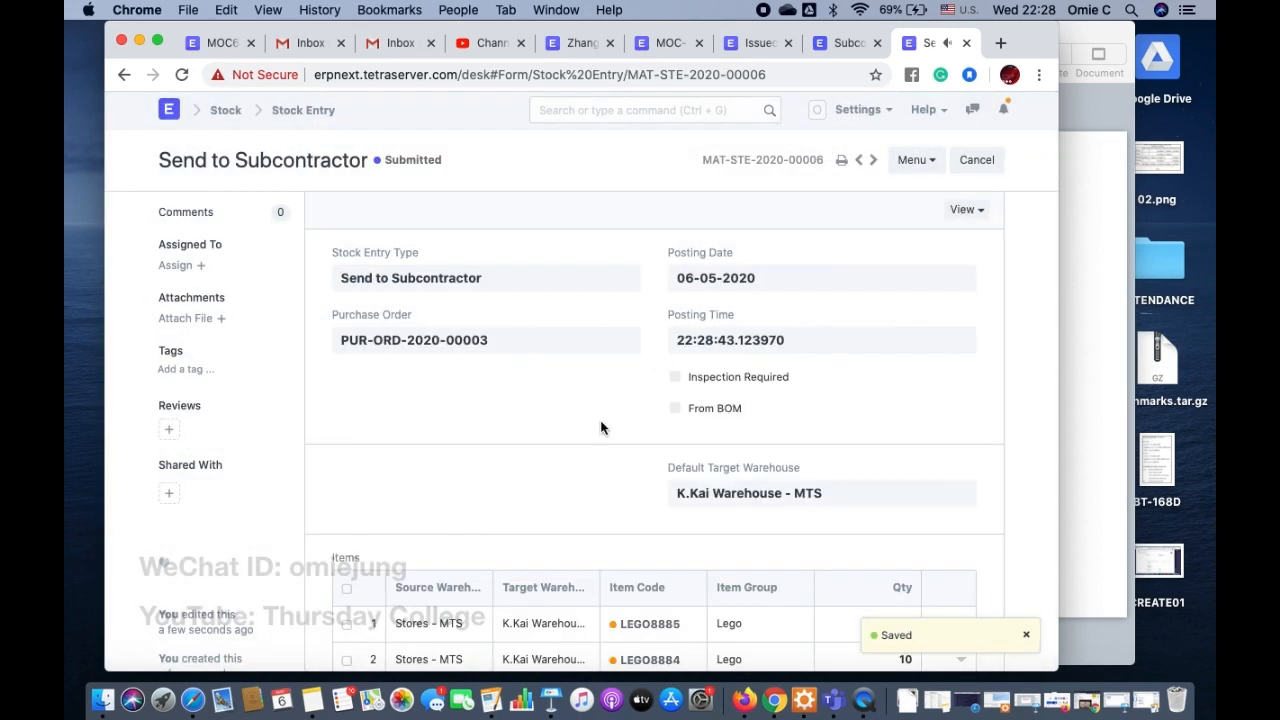
scroll(600, 428, "down", 3)
scroll(467, 493, "up", 3)
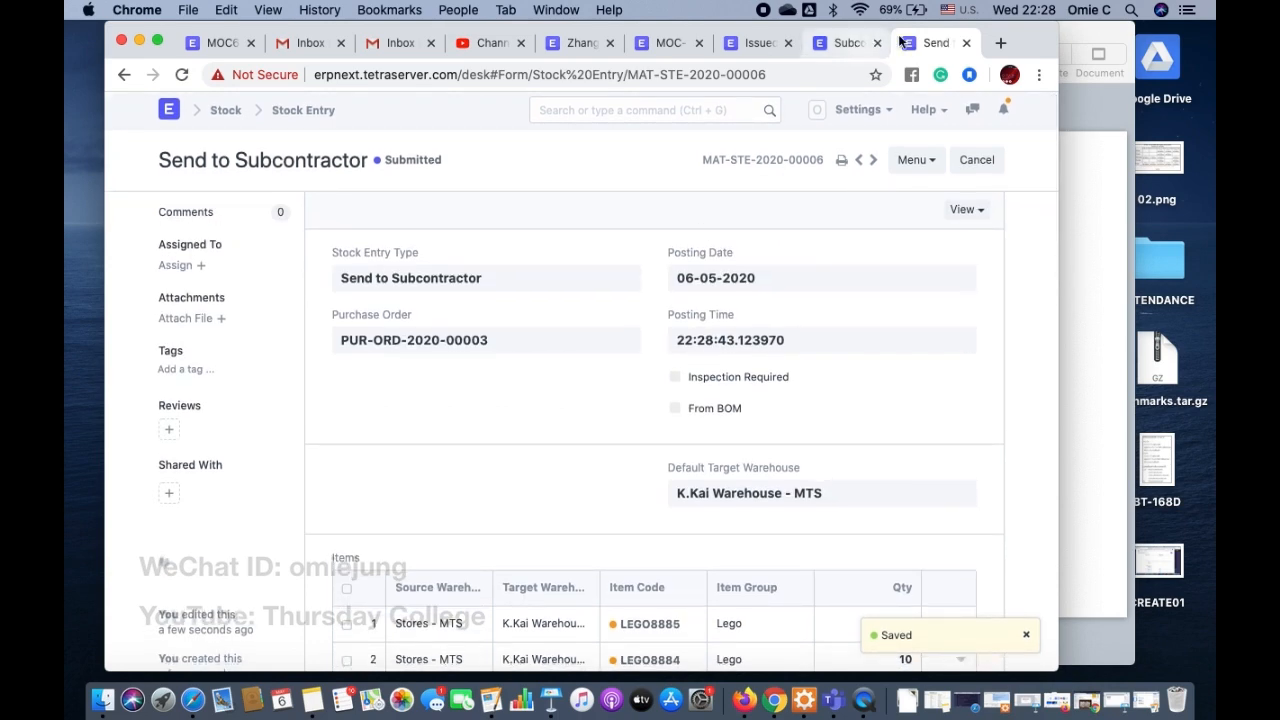
Step: Generate a Stock Balance report for all warehouses and examine the raw materials' balance quantities and values
left_click(590, 44)
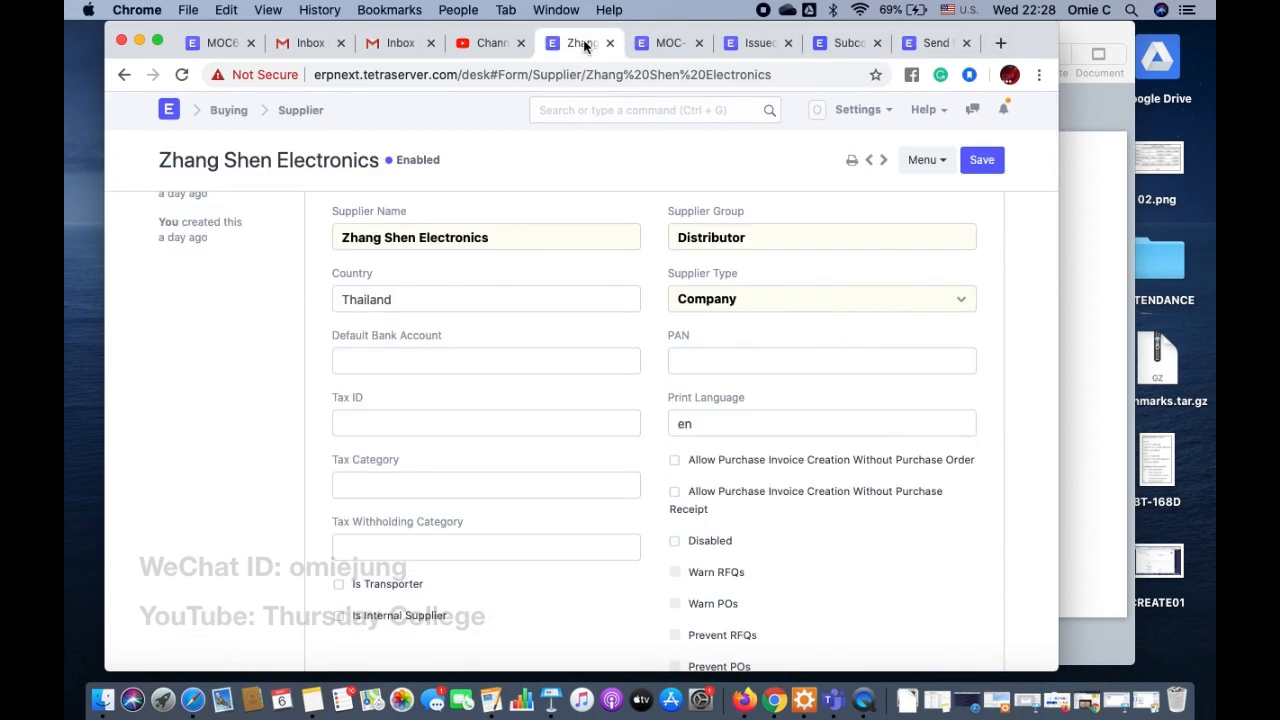
left_click(584, 112)
type("Stock")
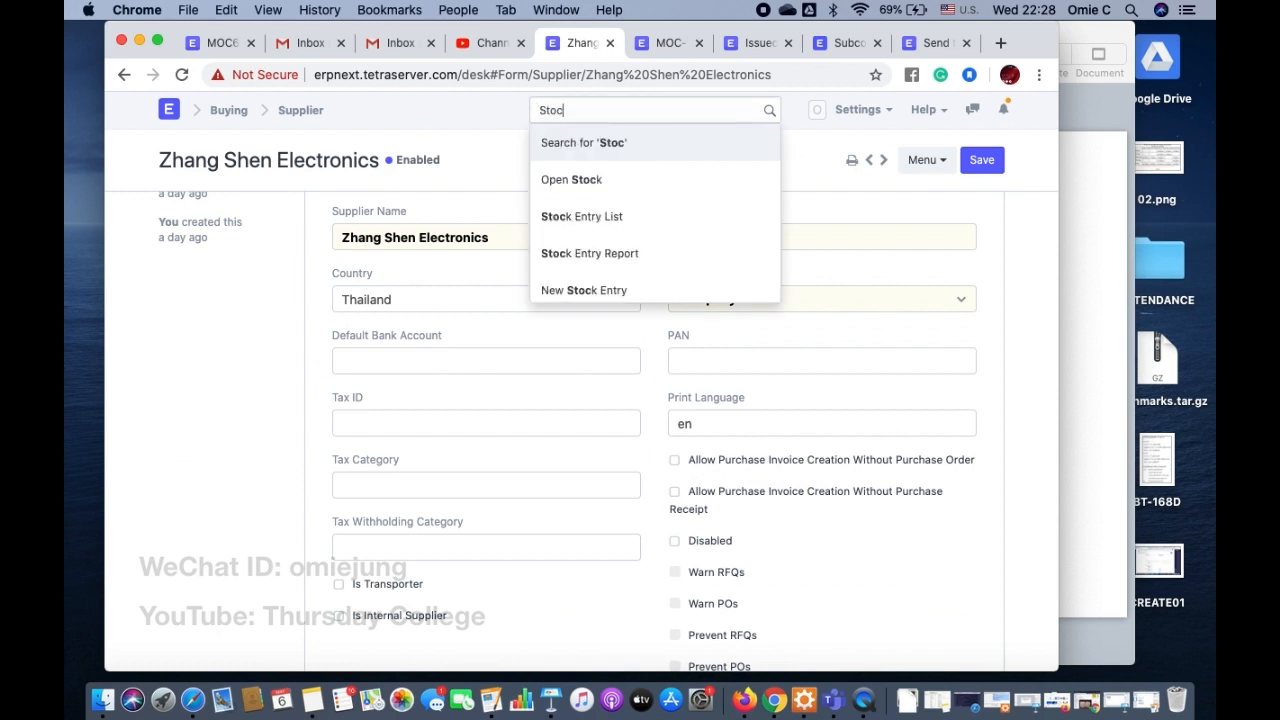
key("Down")
key("Down")
key("Down")
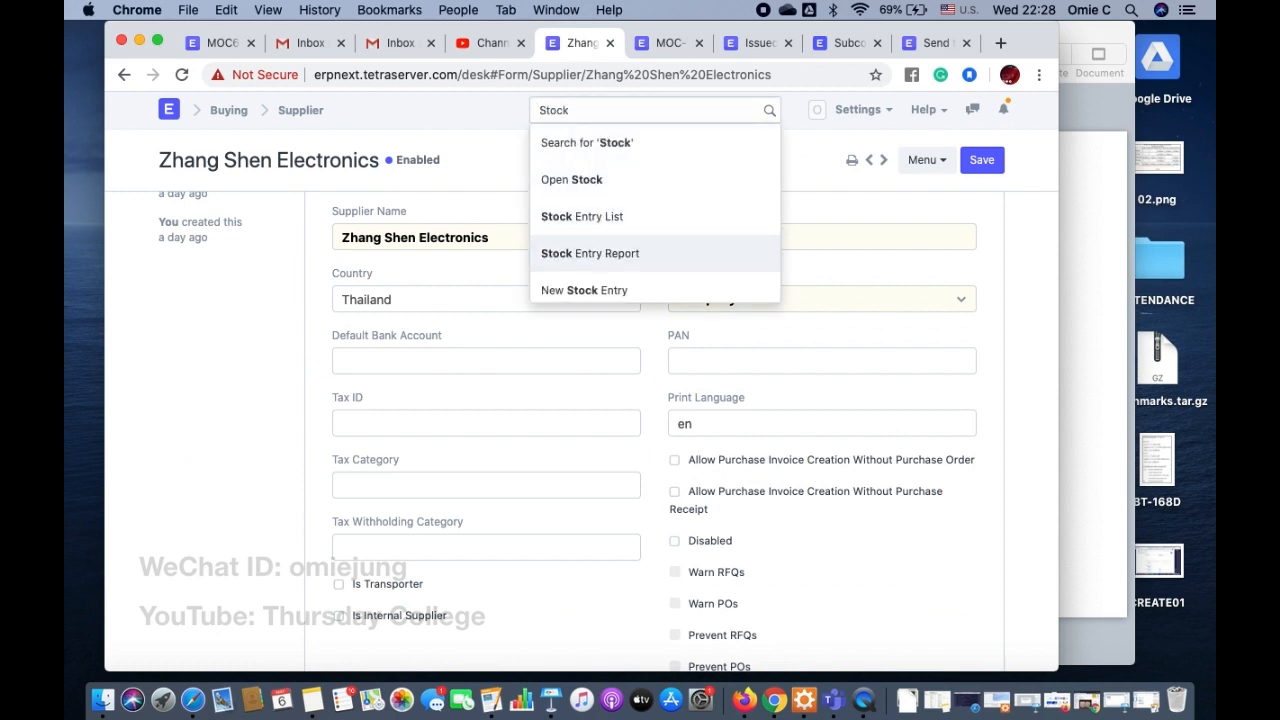
type("Bal")
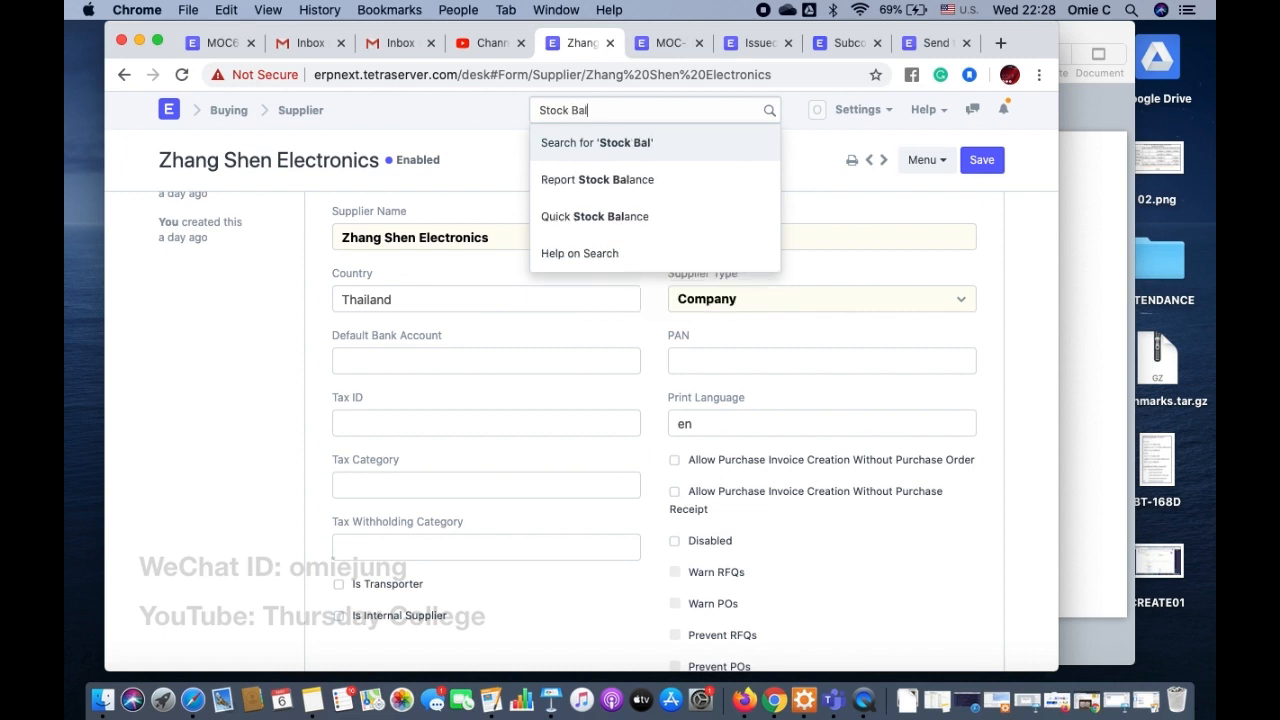
key("Down")
key("Return")
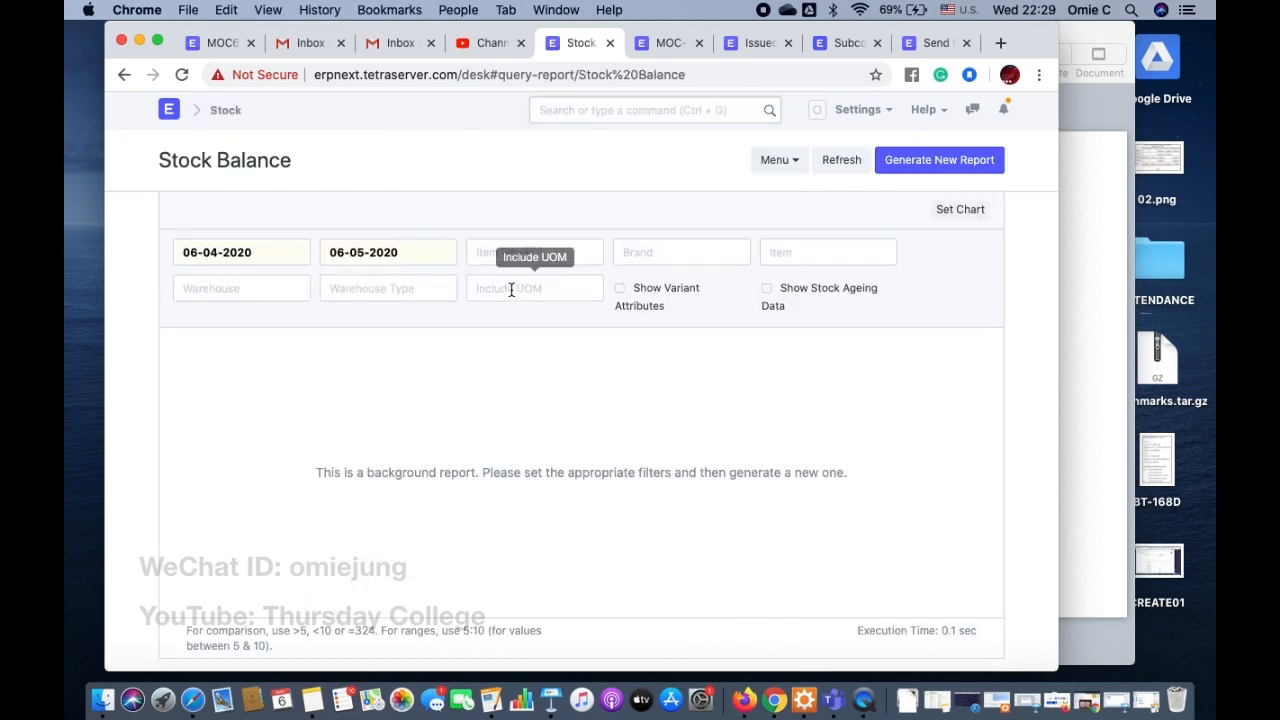
left_click(960, 162)
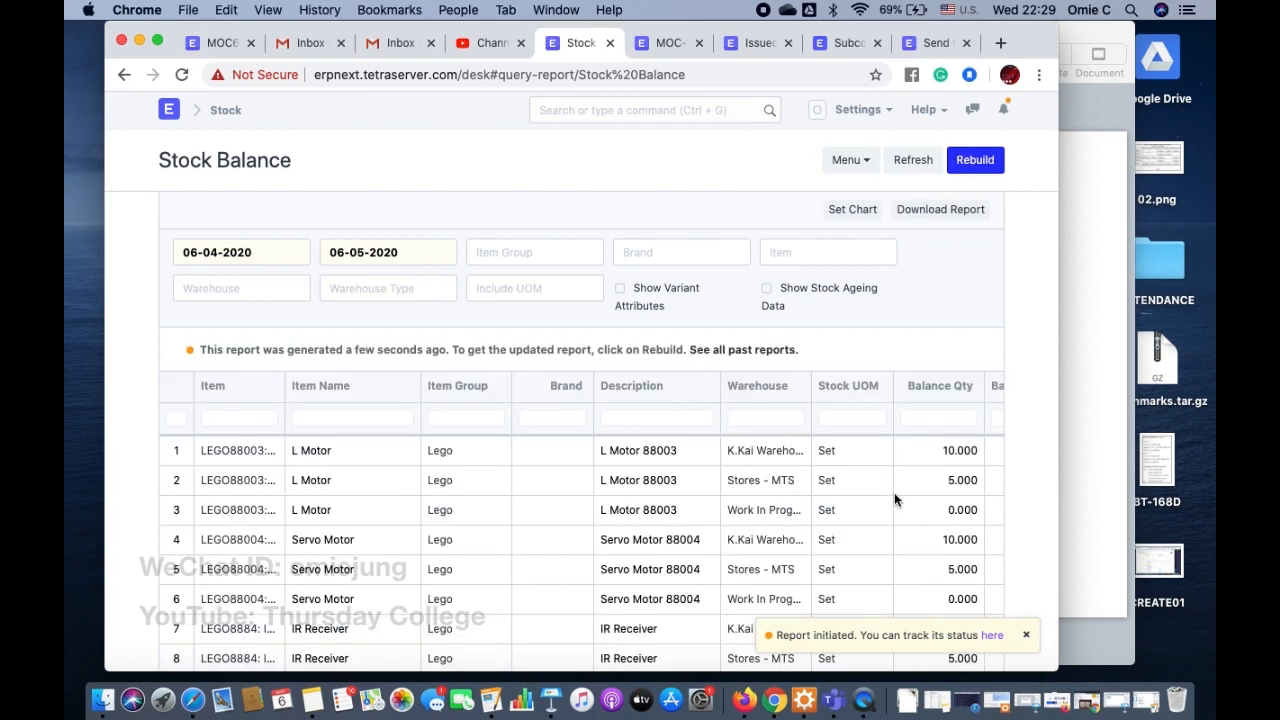
scroll(895, 499, "right", 2)
scroll(894, 492, "right", 2)
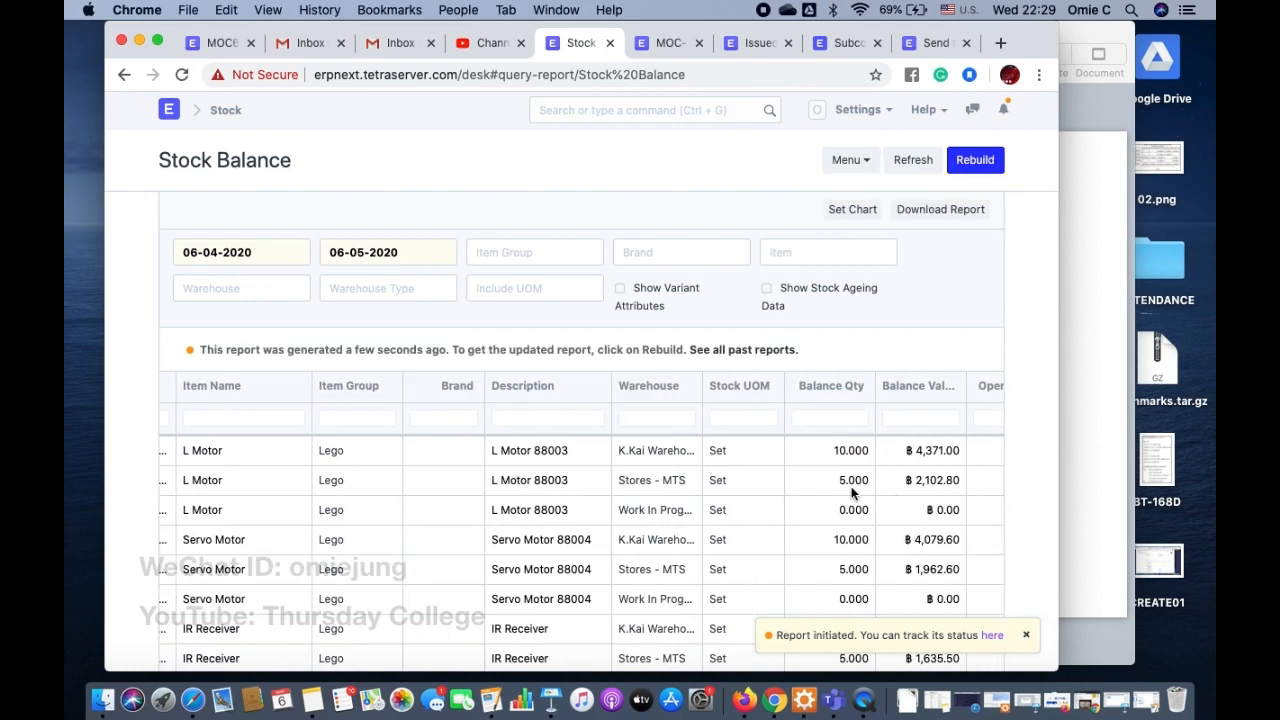
scroll(849, 481, "right", 1)
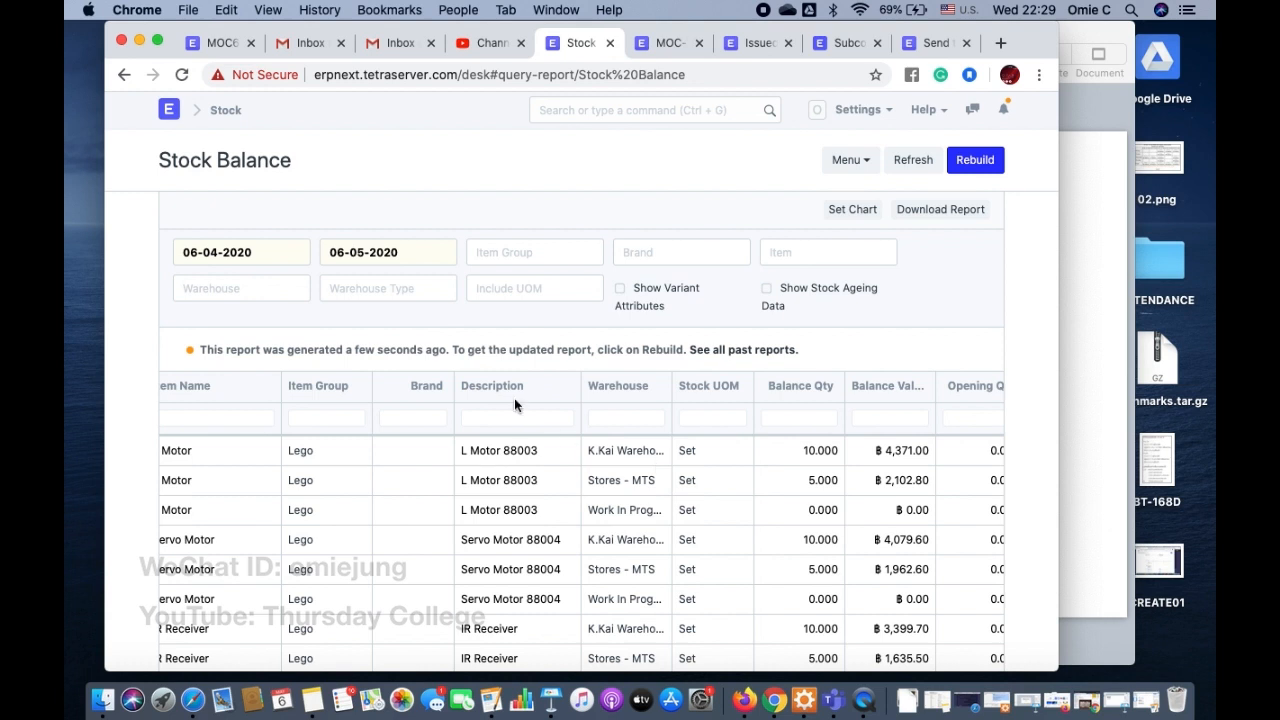
Step: Filter the Stock Balance report by K.Kai Warehouse - MTS and rebuild it to check the transferred materials
left_click(250, 288)
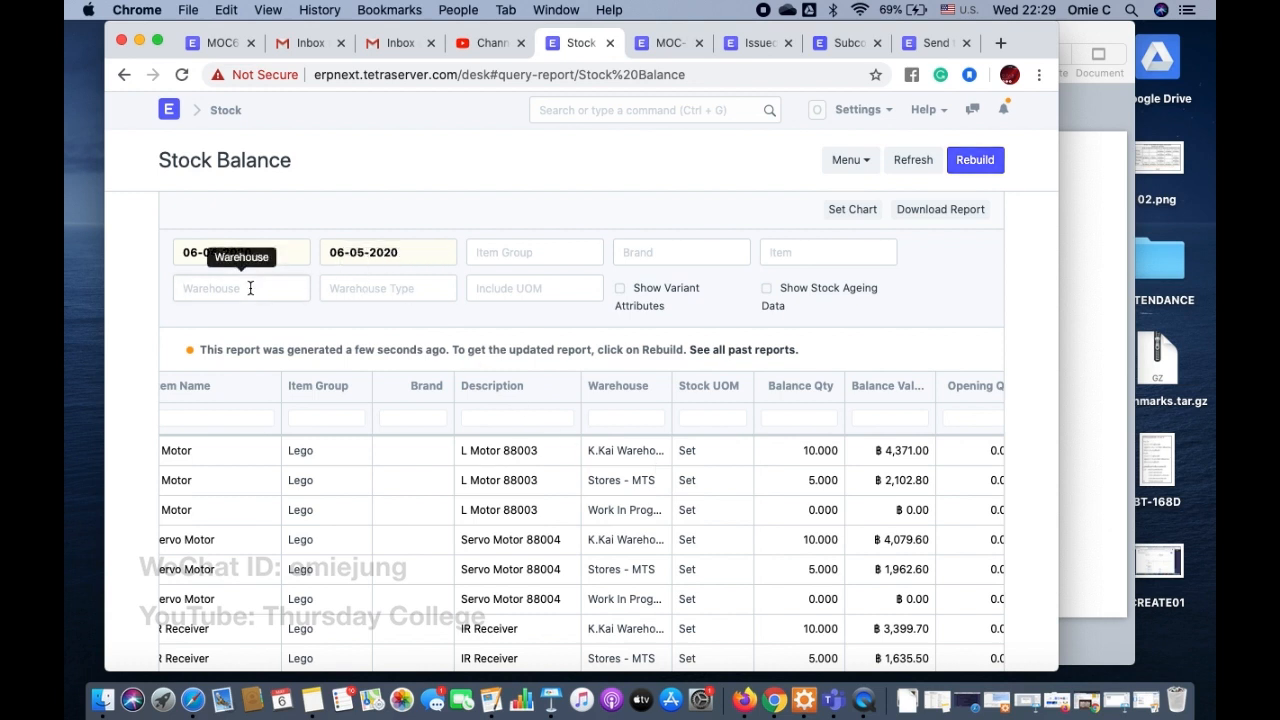
type("K")
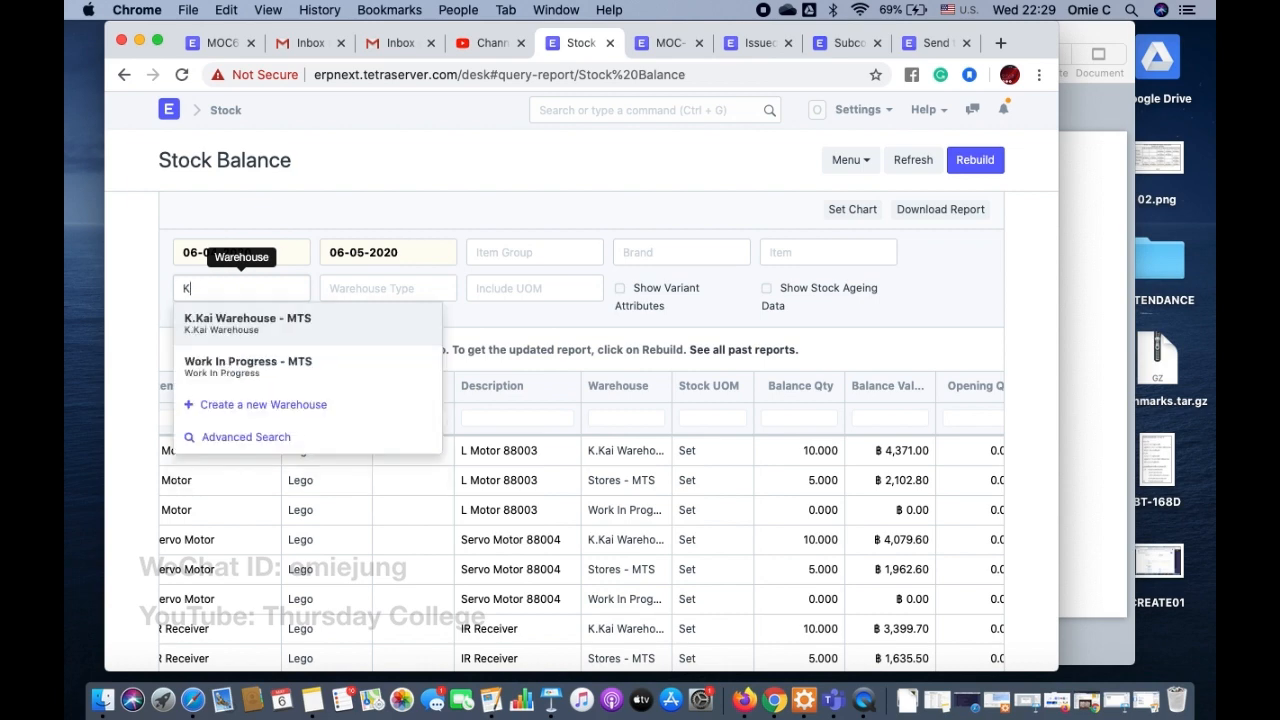
left_click(243, 326)
left_click(952, 168)
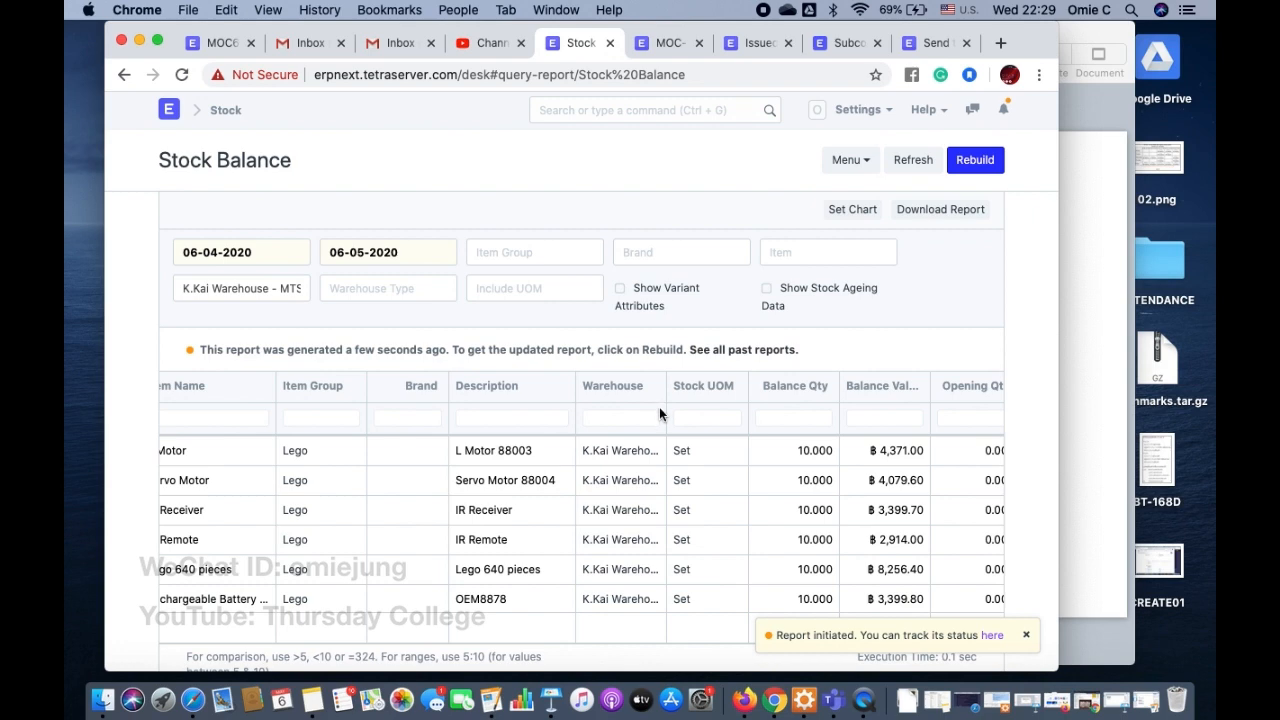
scroll(659, 407, "down", 2)
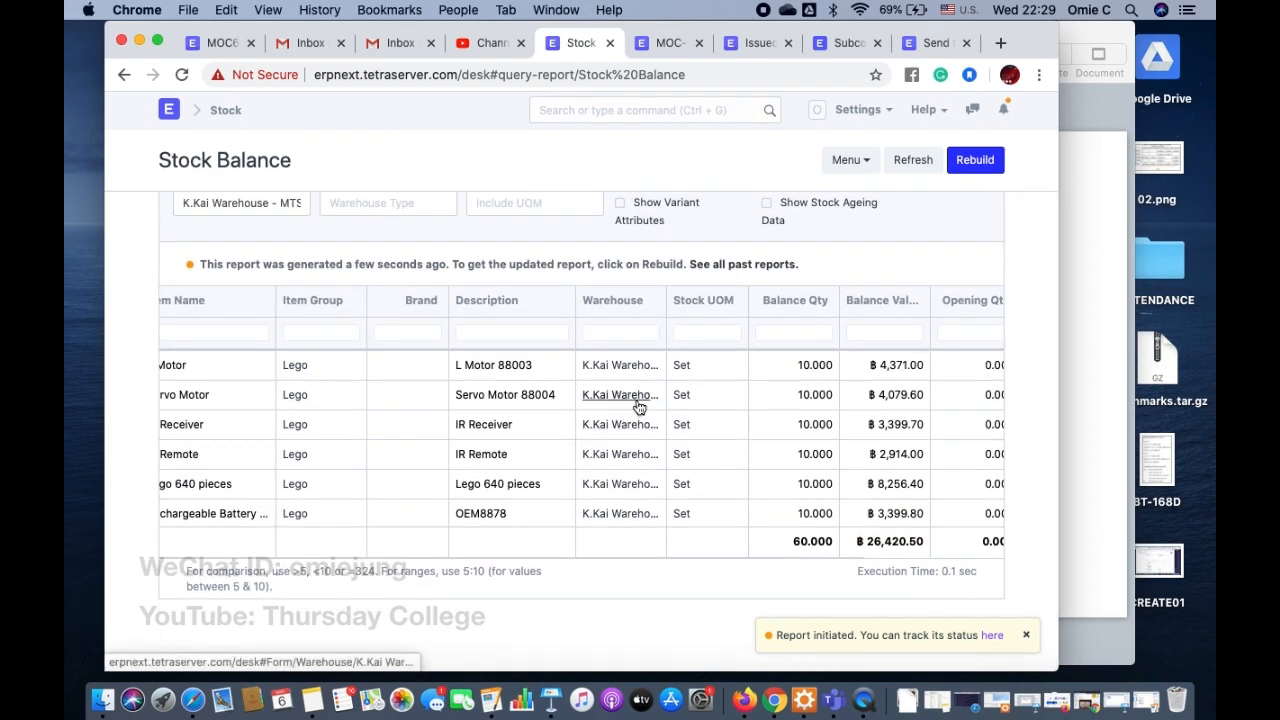
Step: Return to the stock entry's browser tab and open the Kai service shop purchase order from the Purchase Order list
left_click(937, 43)
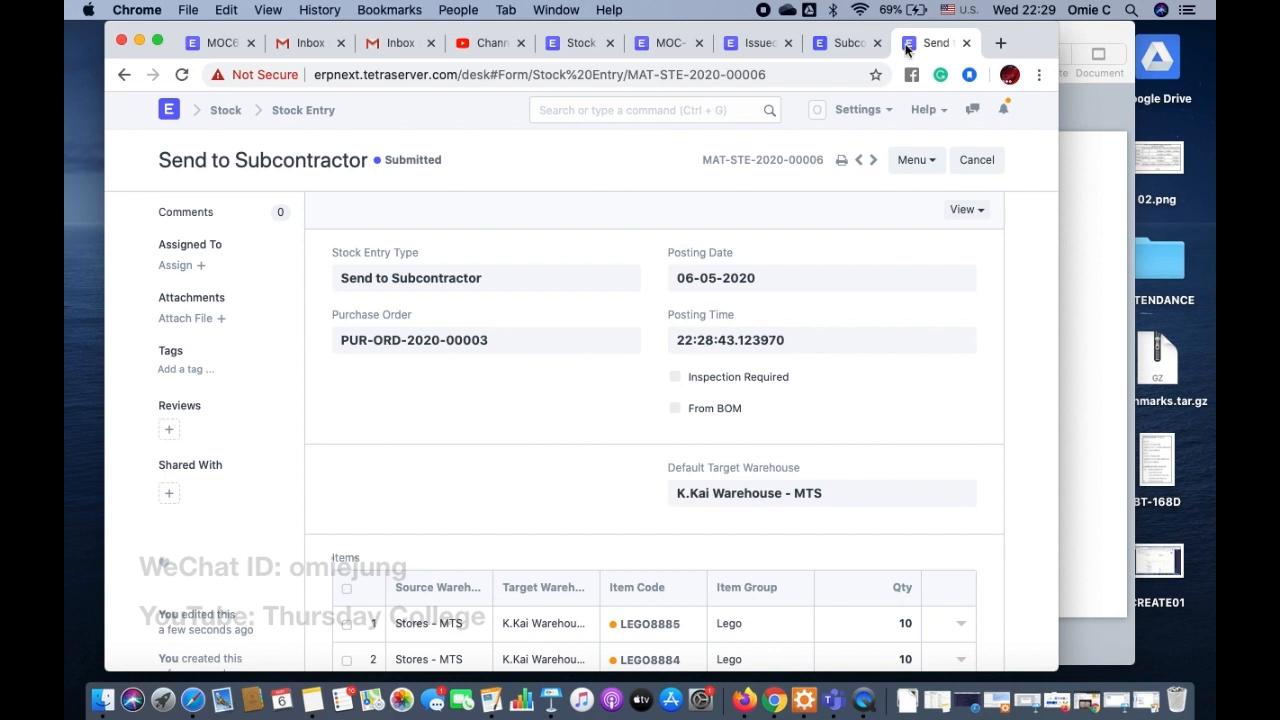
left_click(586, 108)
type("Pur")
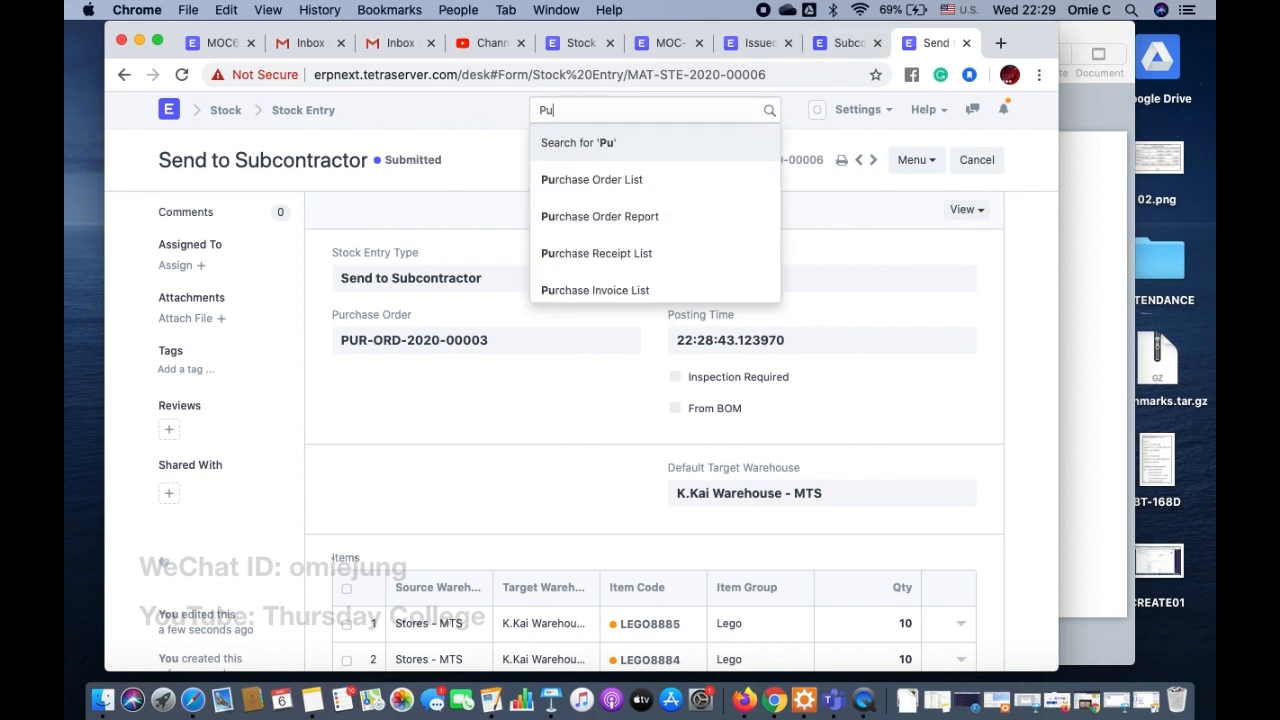
left_click(577, 184)
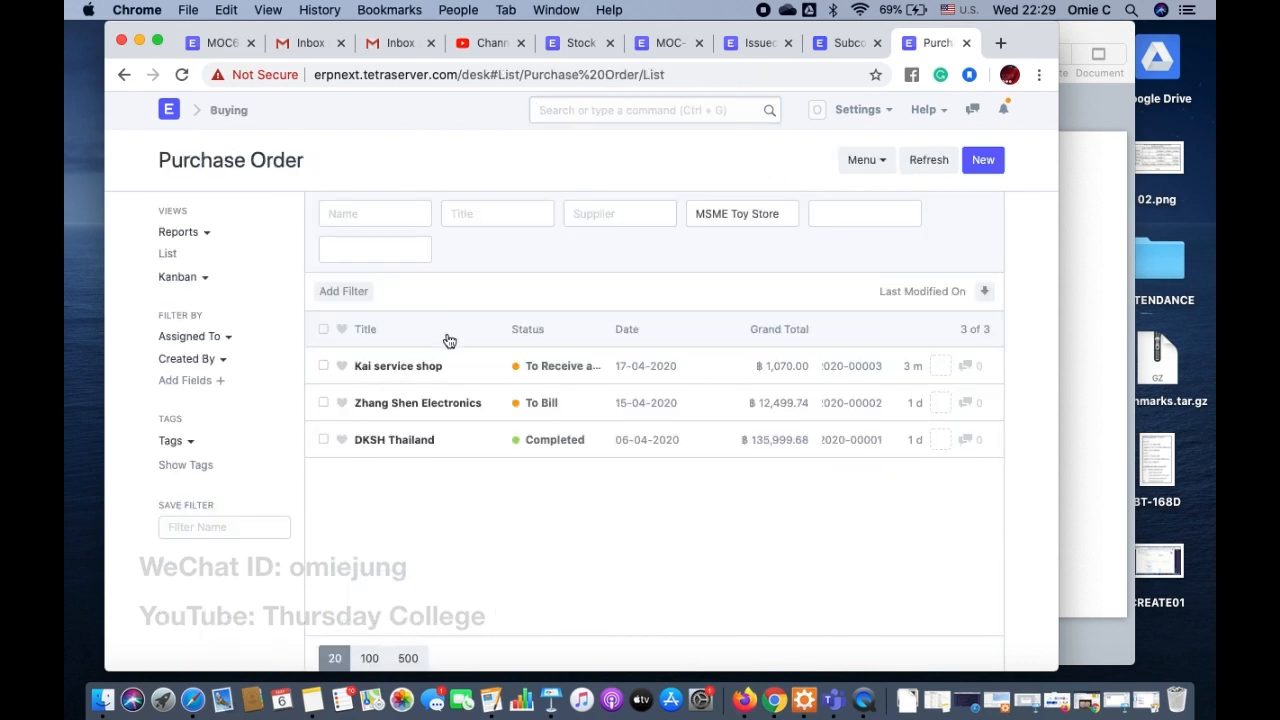
left_click(400, 368)
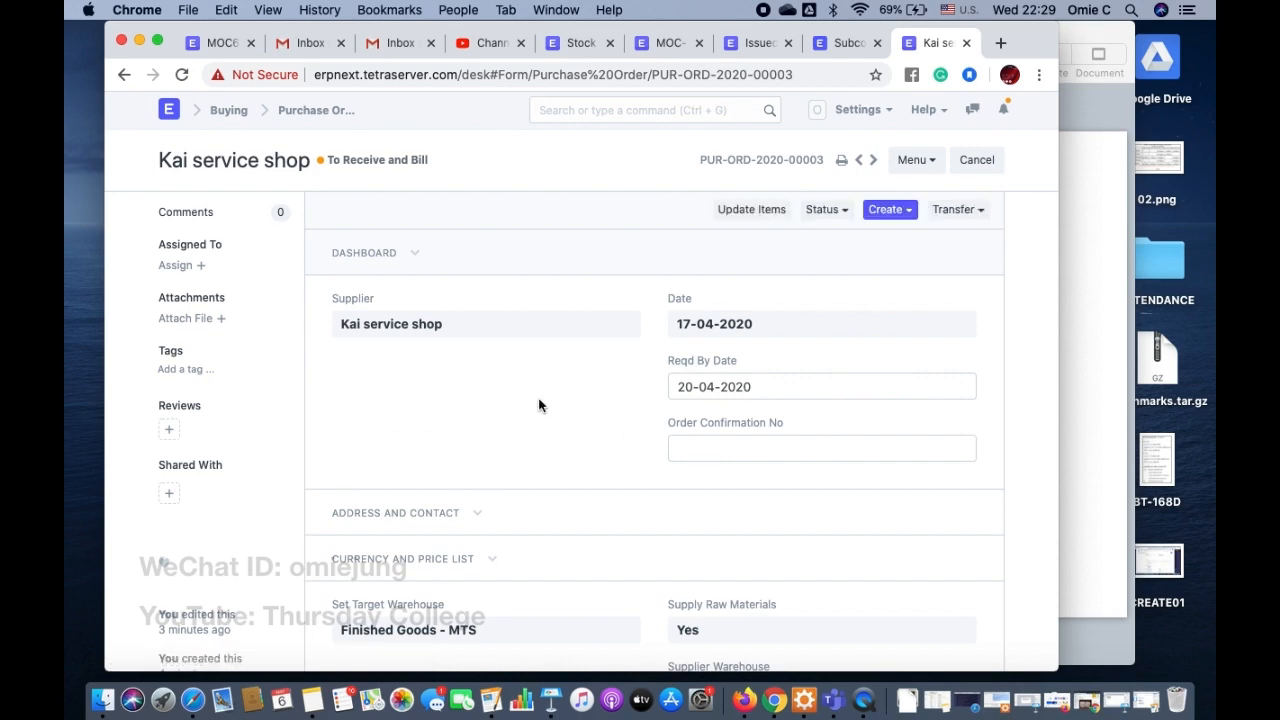
scroll(540, 405, "down", 3)
scroll(540, 405, "up", 3)
Step: Read the subcontracting guide's section on creating a purchase receipt to receive the finished items
left_click(849, 43)
scroll(680, 341, "down", 2)
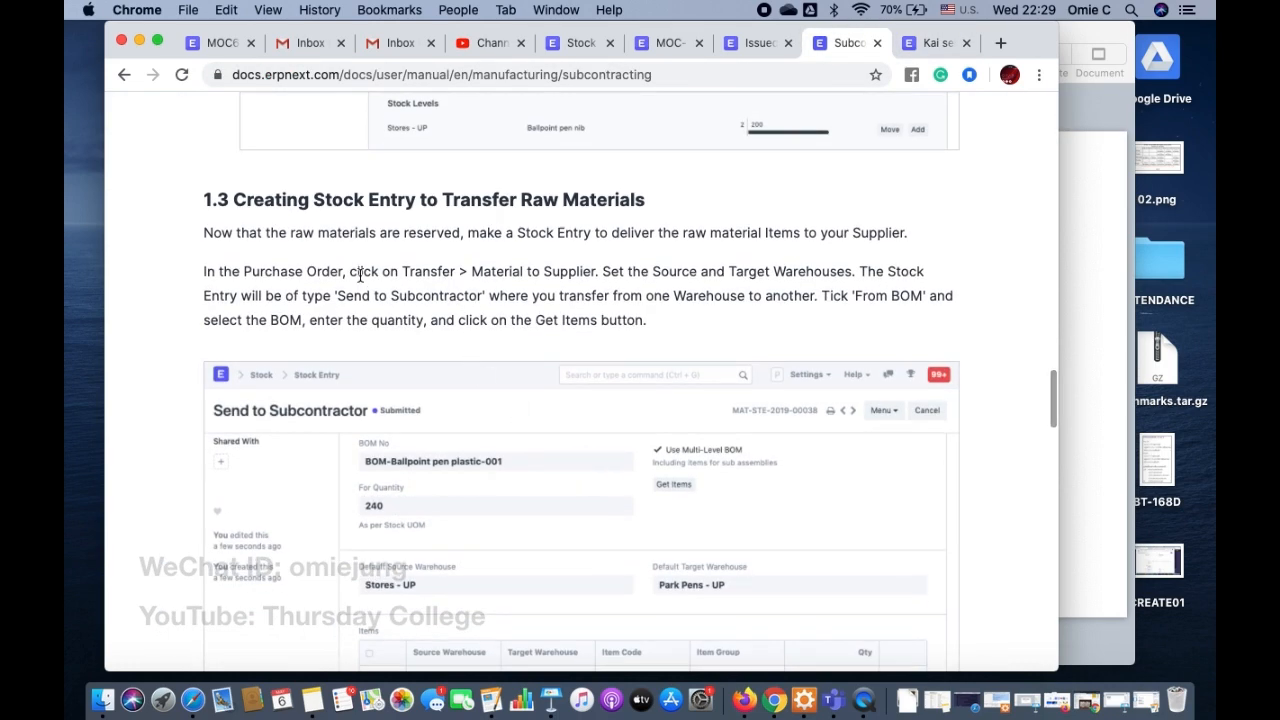
scroll(535, 350, "down", 10)
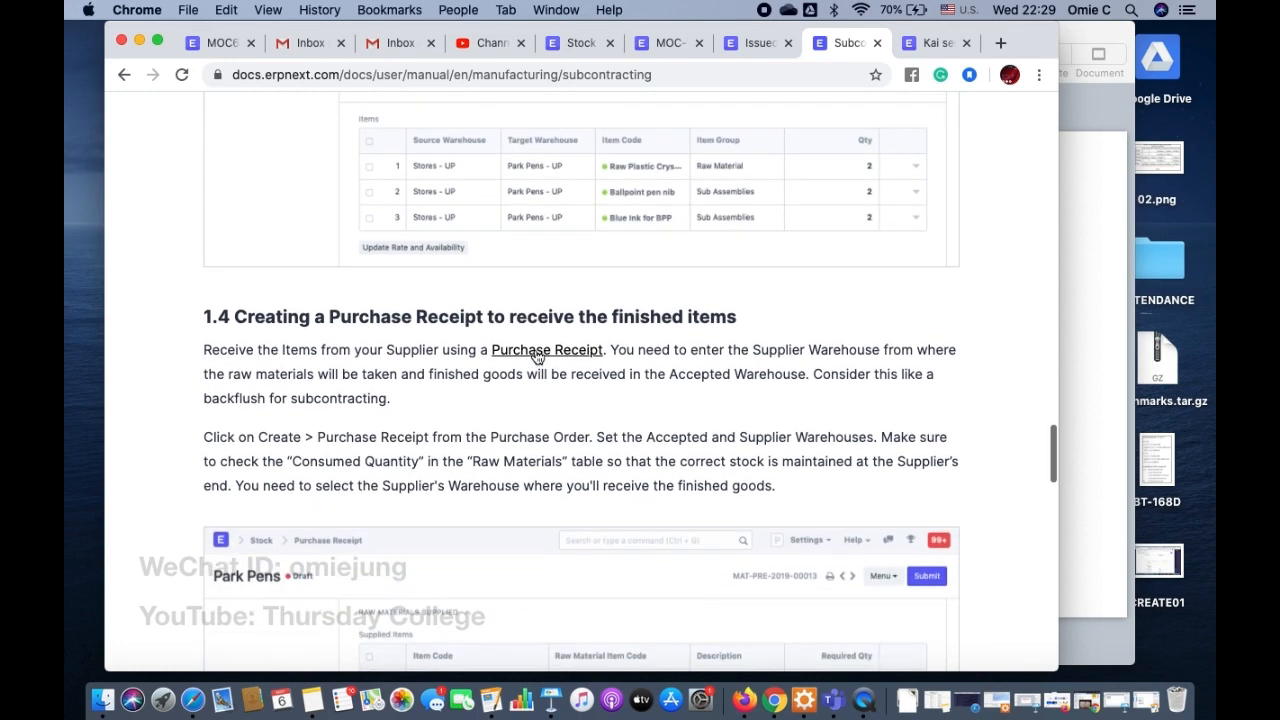
Step: Return to the Kai service shop purchase order, look through its items and taxes, and create a purchase receipt from it
left_click(935, 45)
scroll(801, 419, "down", 6)
scroll(804, 428, "up", 4)
scroll(804, 428, "down", 10)
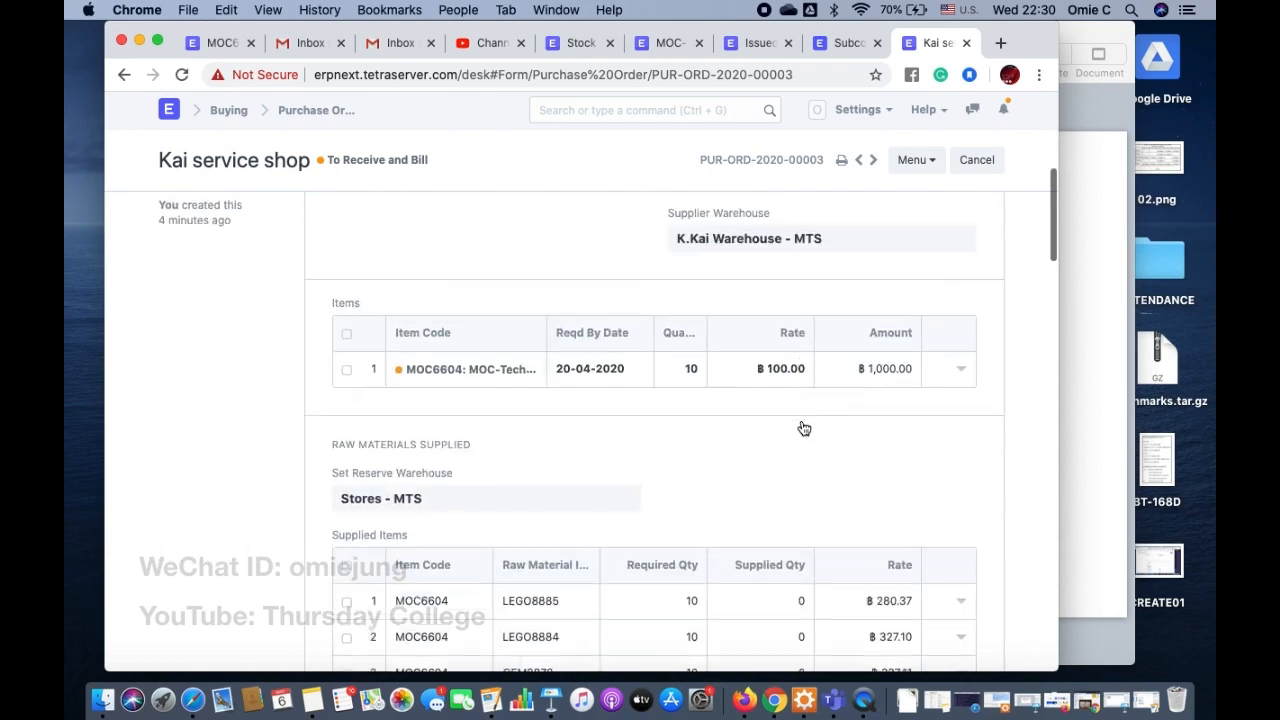
scroll(801, 426, "down", 5)
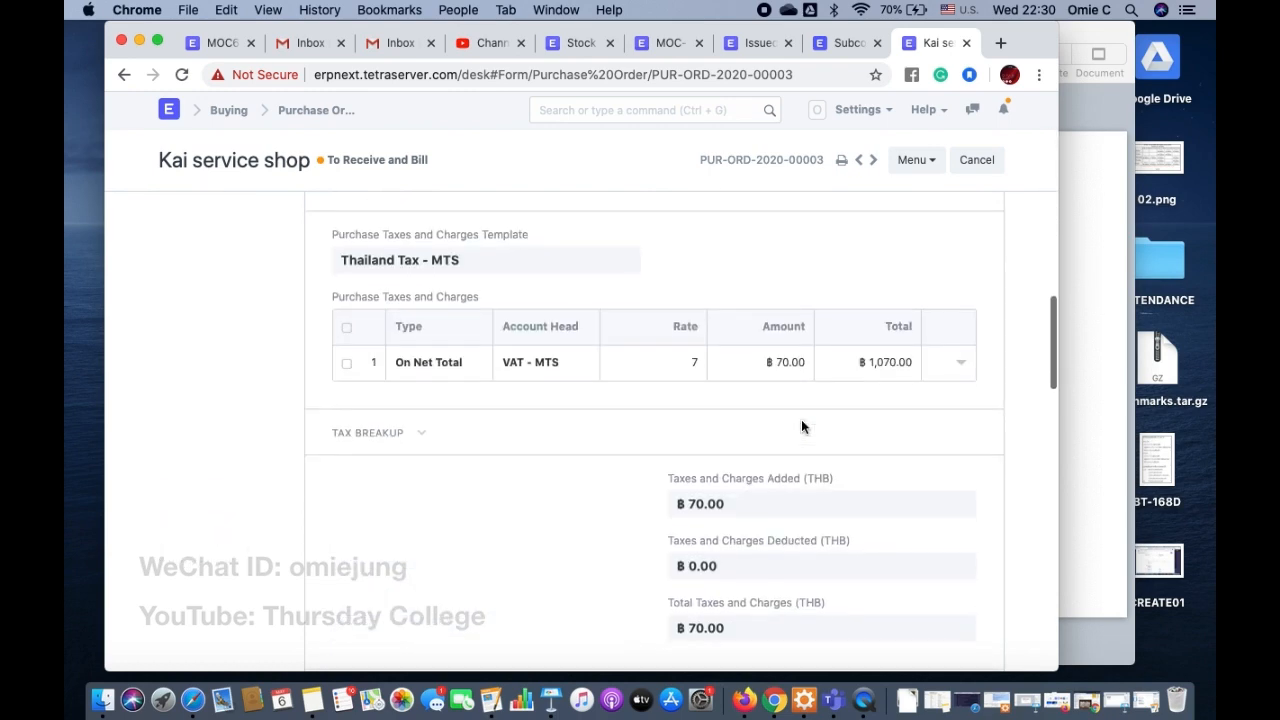
scroll(801, 426, "up", 20)
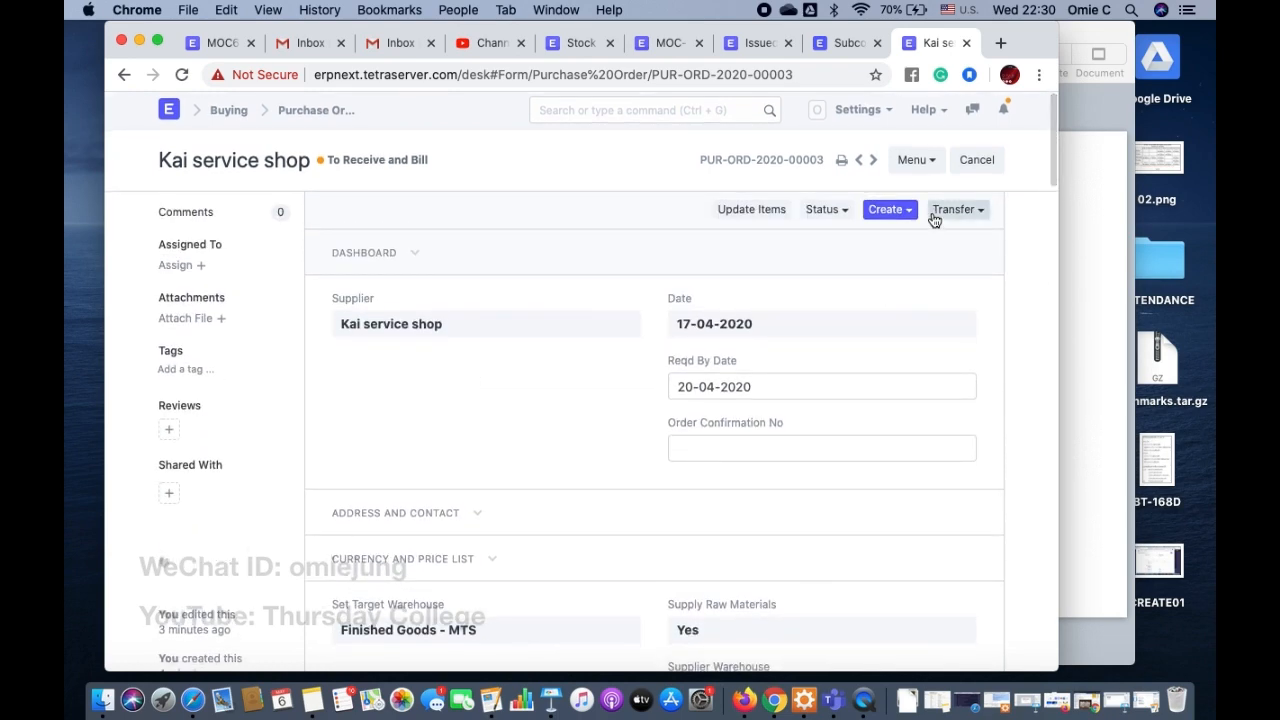
left_click(953, 213)
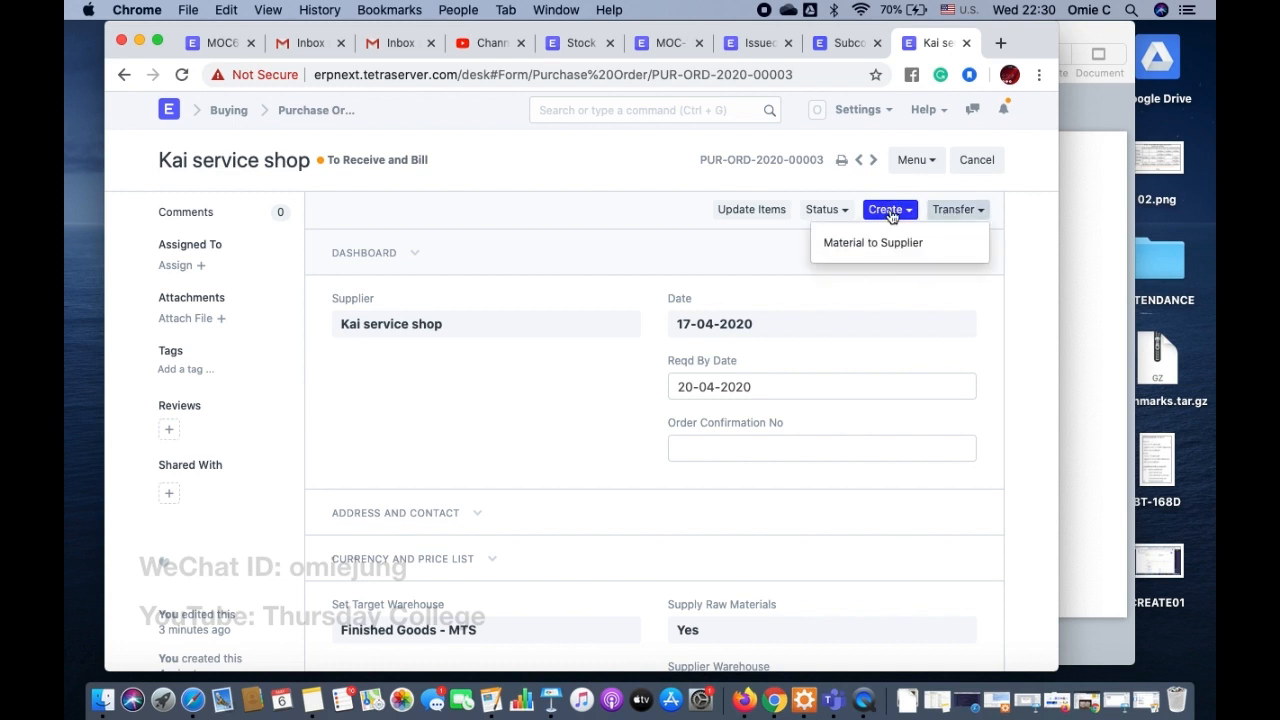
left_click(888, 212)
left_click(786, 249)
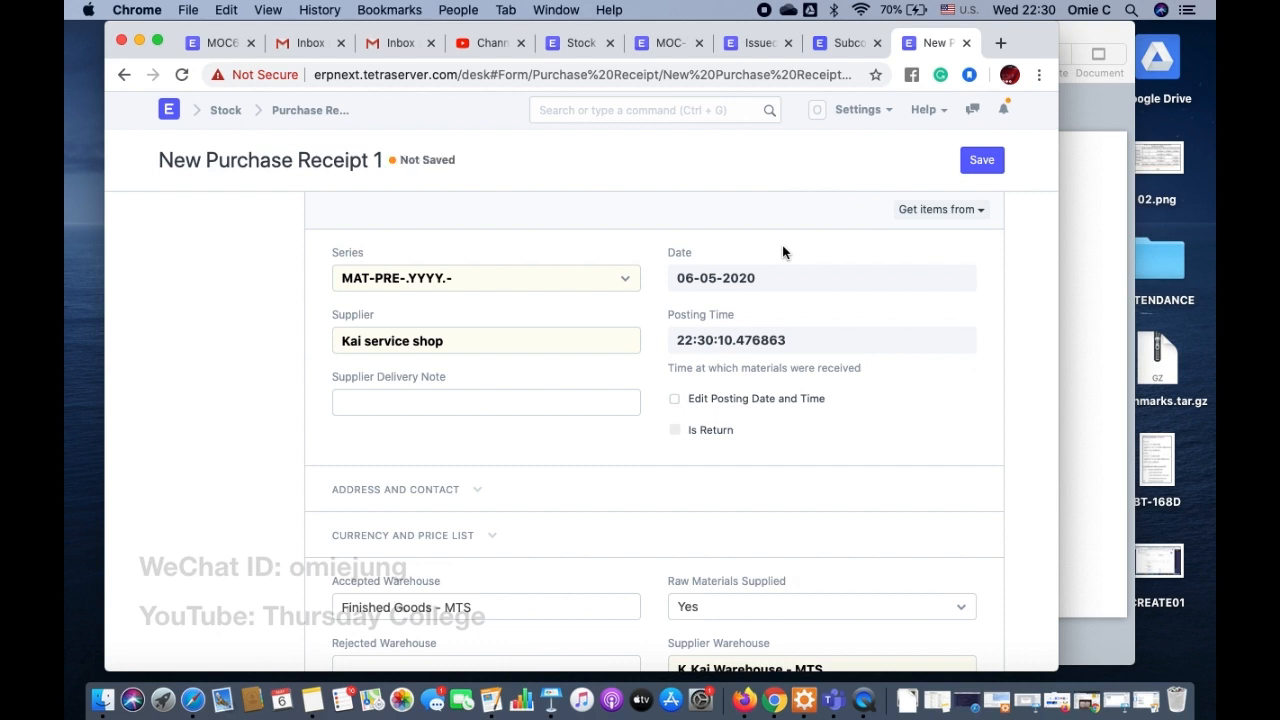
Step: Enter K23334445 as the supplier delivery note on the purchase receipt
left_click(426, 397)
type("K23334445")
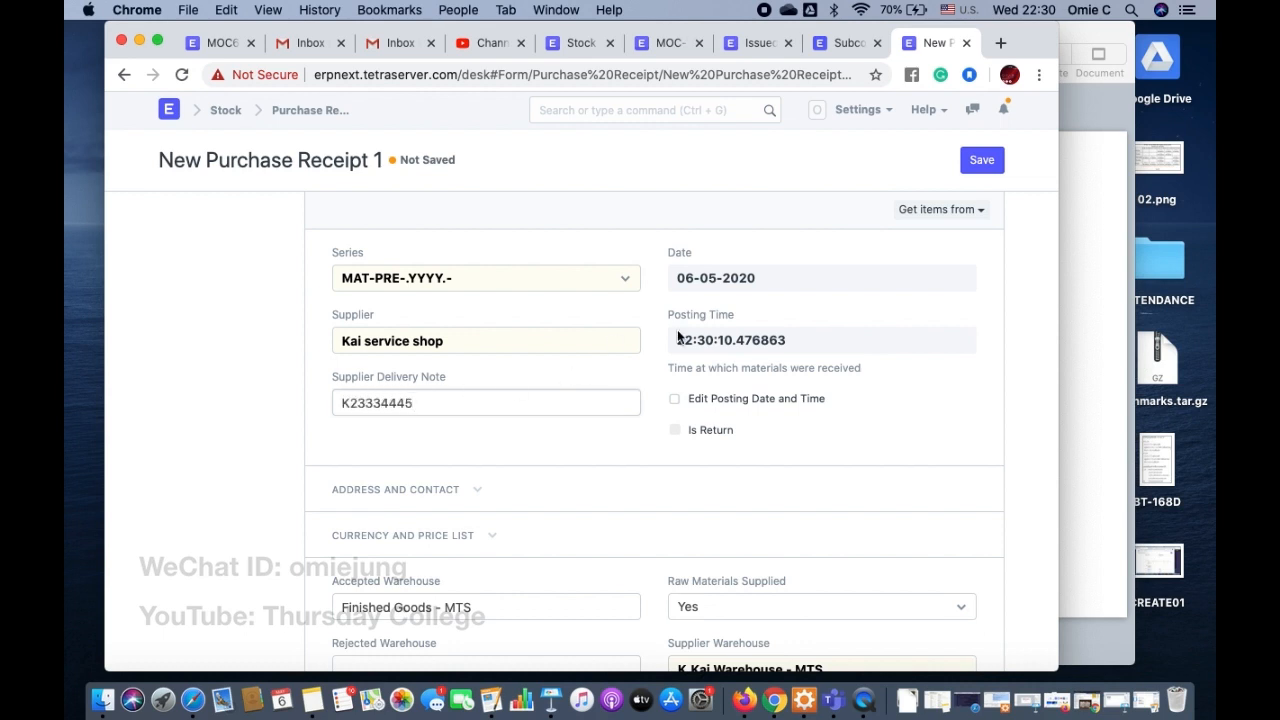
Step: Review the purchase receipt's date, accepted and supplier warehouses, MOC6604 item row and purchase taxes
left_click(743, 280)
scroll(586, 394, "down", 5)
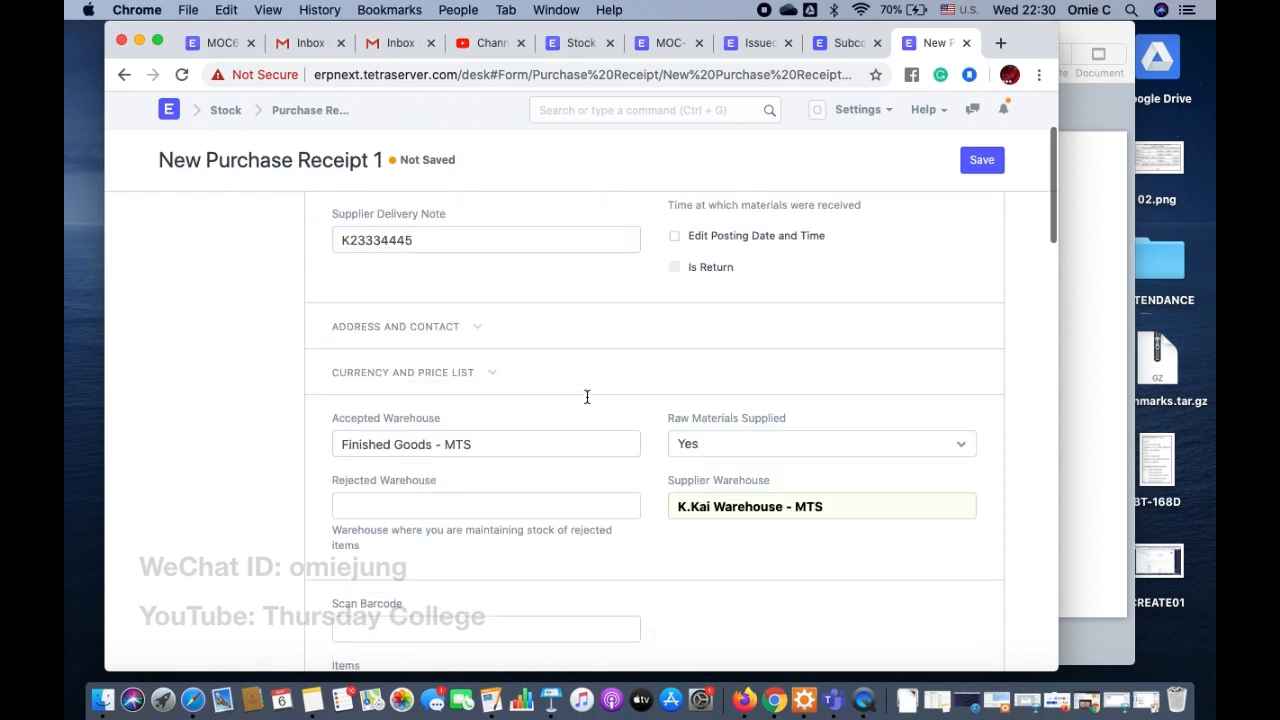
scroll(586, 394, "up", 5)
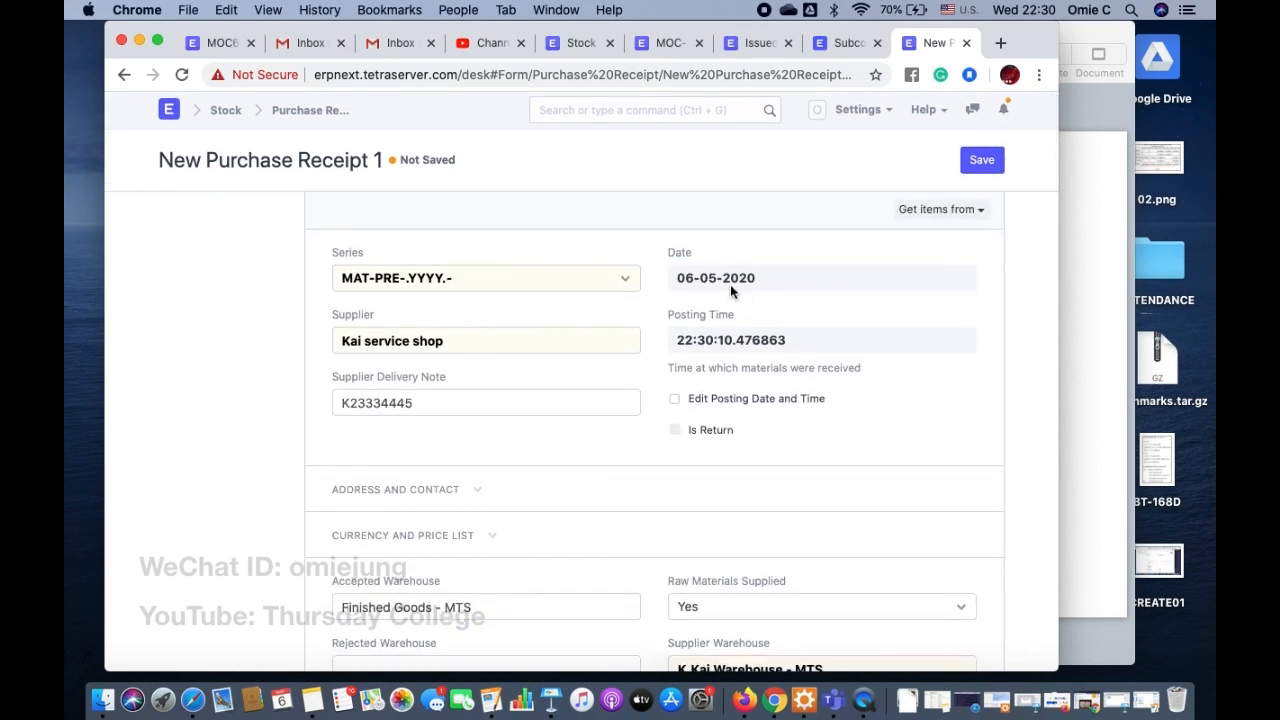
scroll(634, 525, "down", 3)
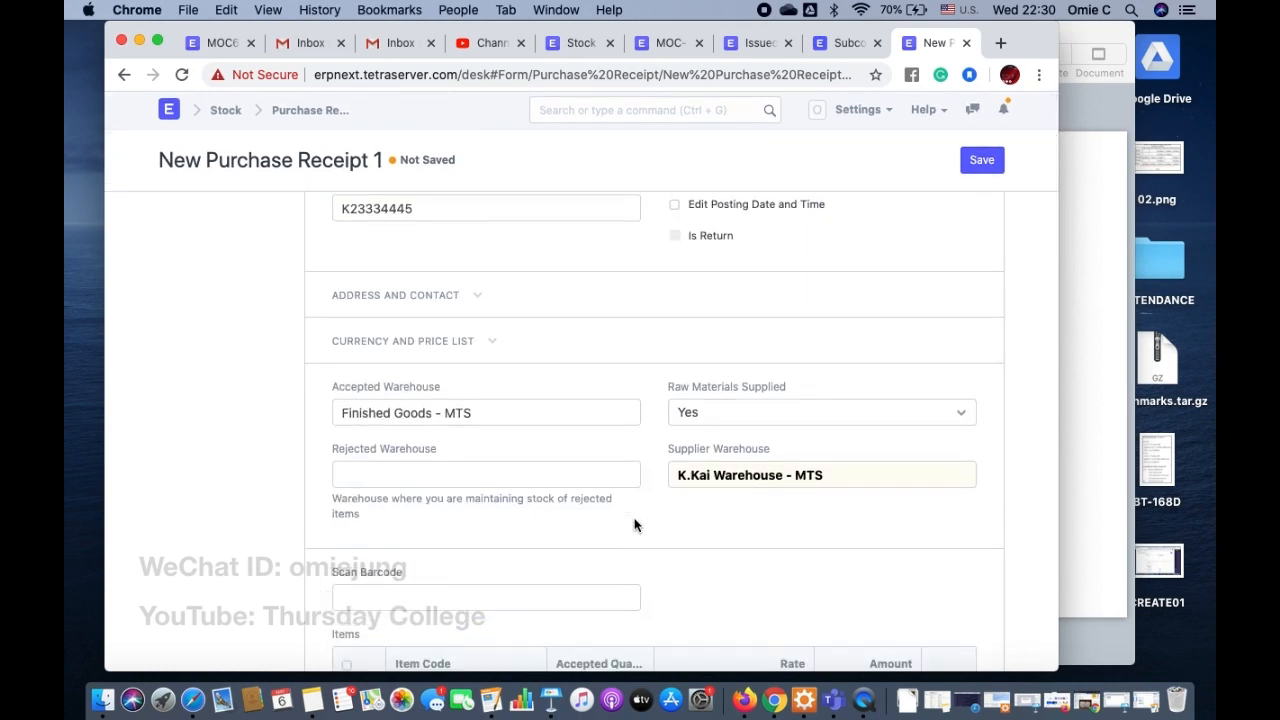
scroll(634, 525, "up", 3)
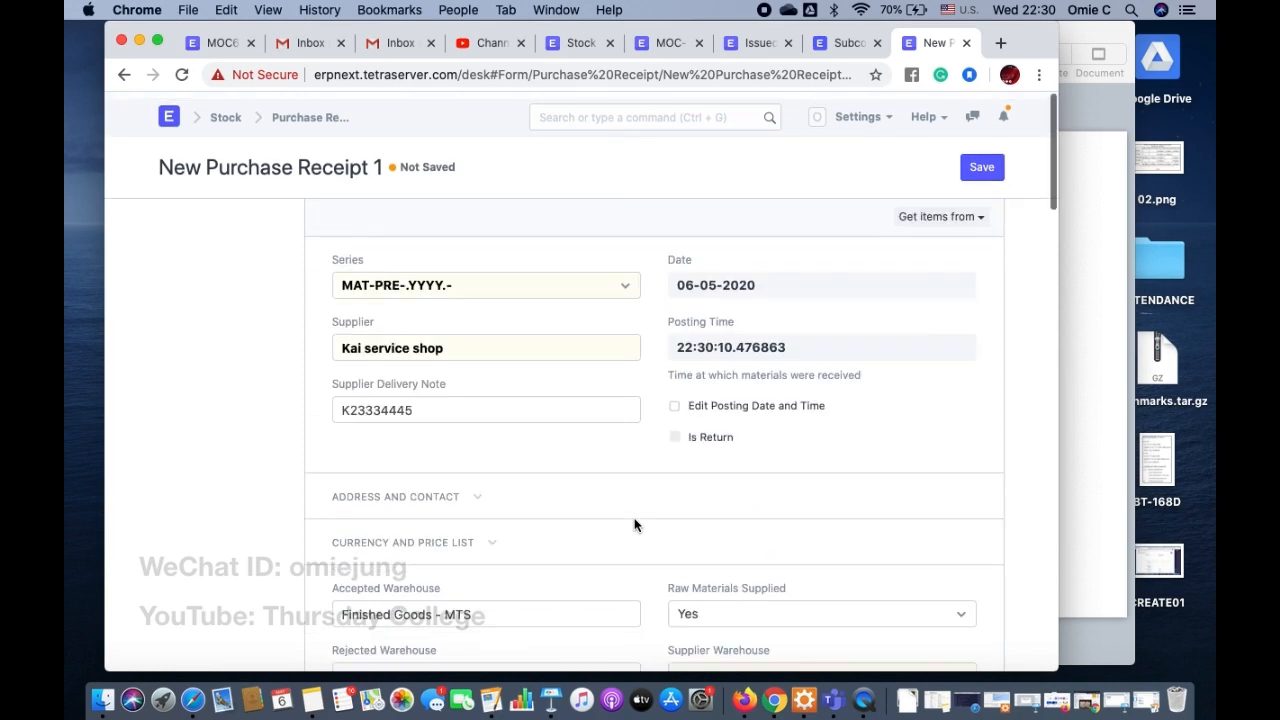
scroll(634, 525, "down", 2)
scroll(634, 519, "up", 3)
scroll(634, 519, "down", 3)
scroll(634, 519, "up", 2)
scroll(634, 525, "down", 2)
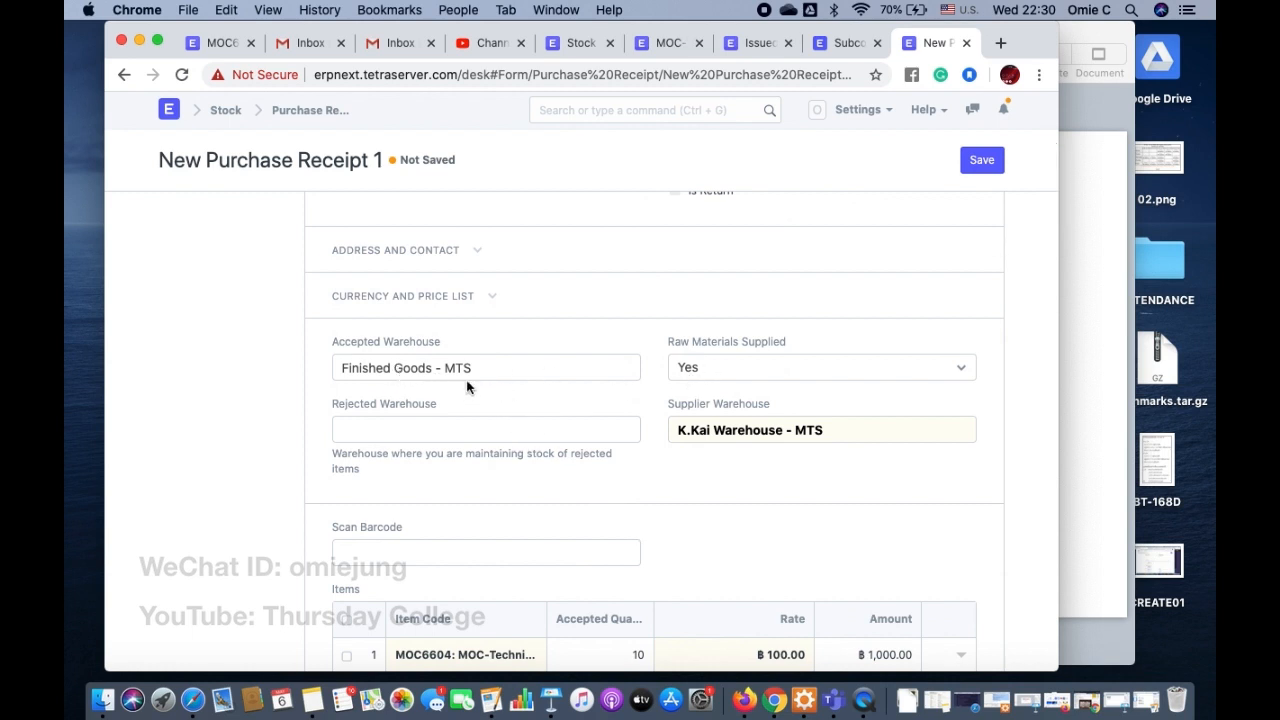
scroll(648, 391, "down", 1)
scroll(651, 391, "down", 4)
scroll(651, 398, "up", 1)
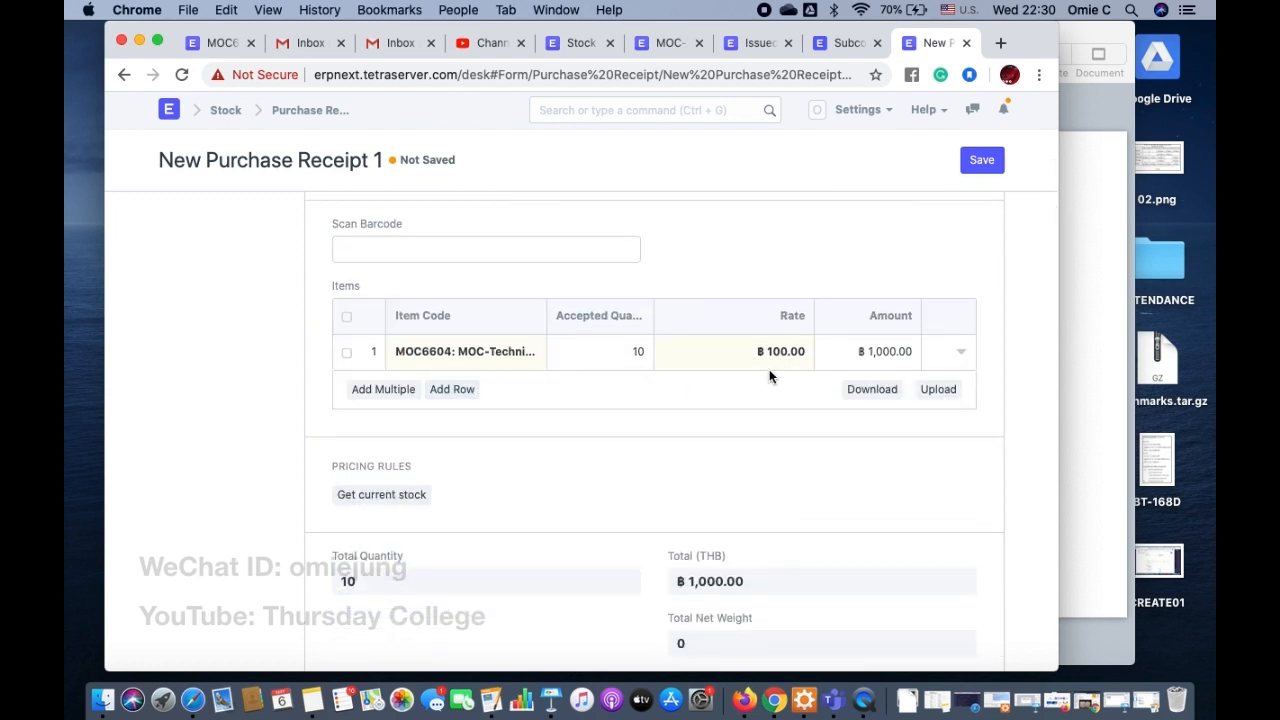
scroll(754, 393, "down", 6)
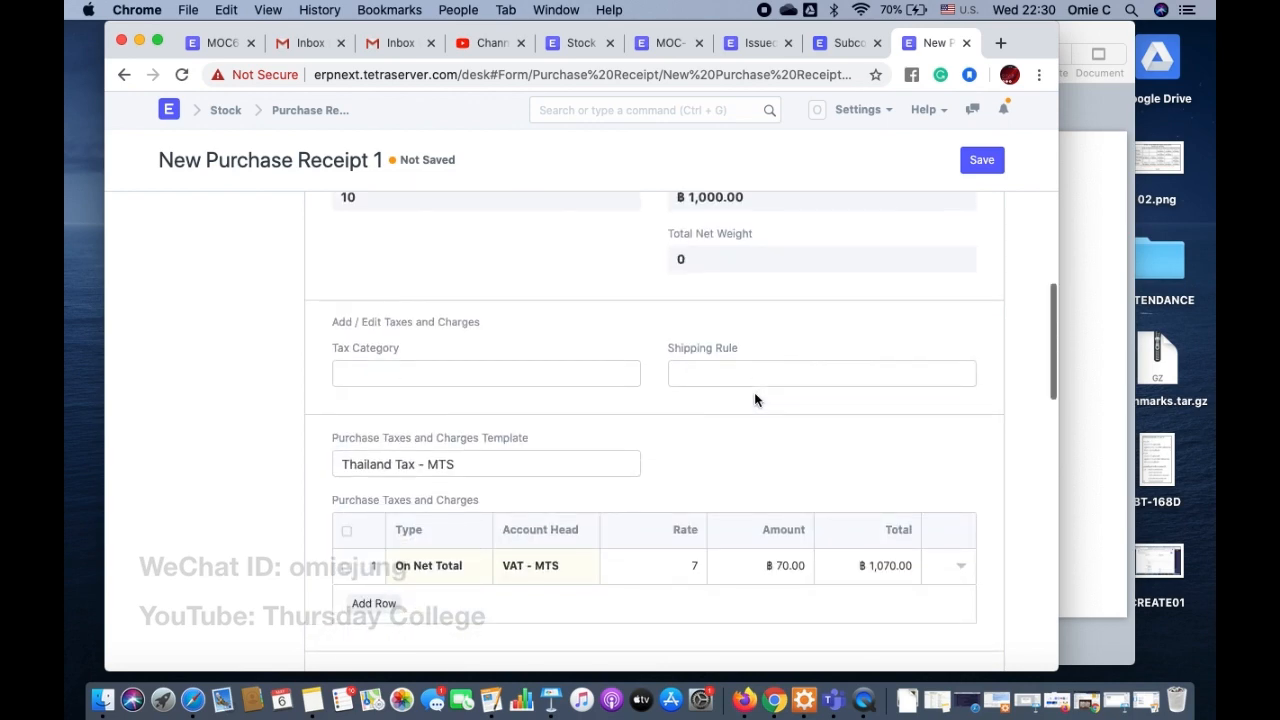
Step: Save the Kai service shop purchase receipt and permanently submit it
scroll(755, 398, "down", 5)
scroll(755, 398, "up", 10)
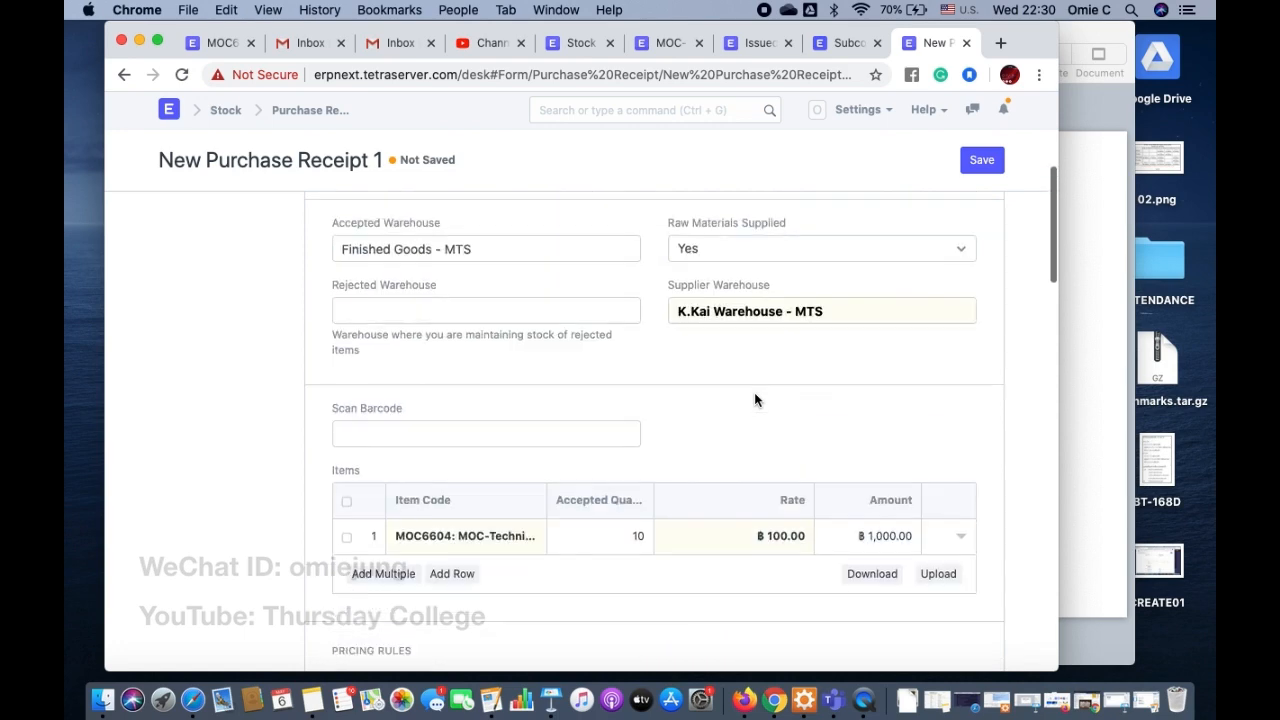
scroll(755, 398, "down", 10)
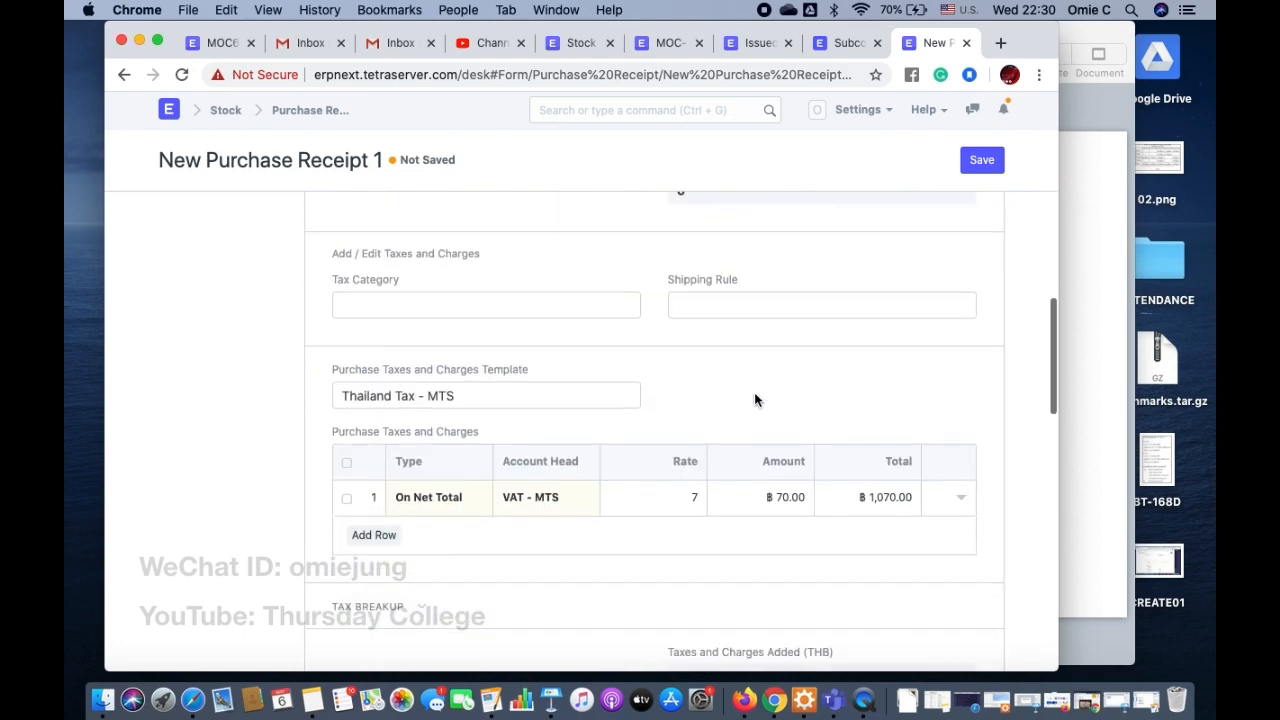
scroll(755, 398, "down", 5)
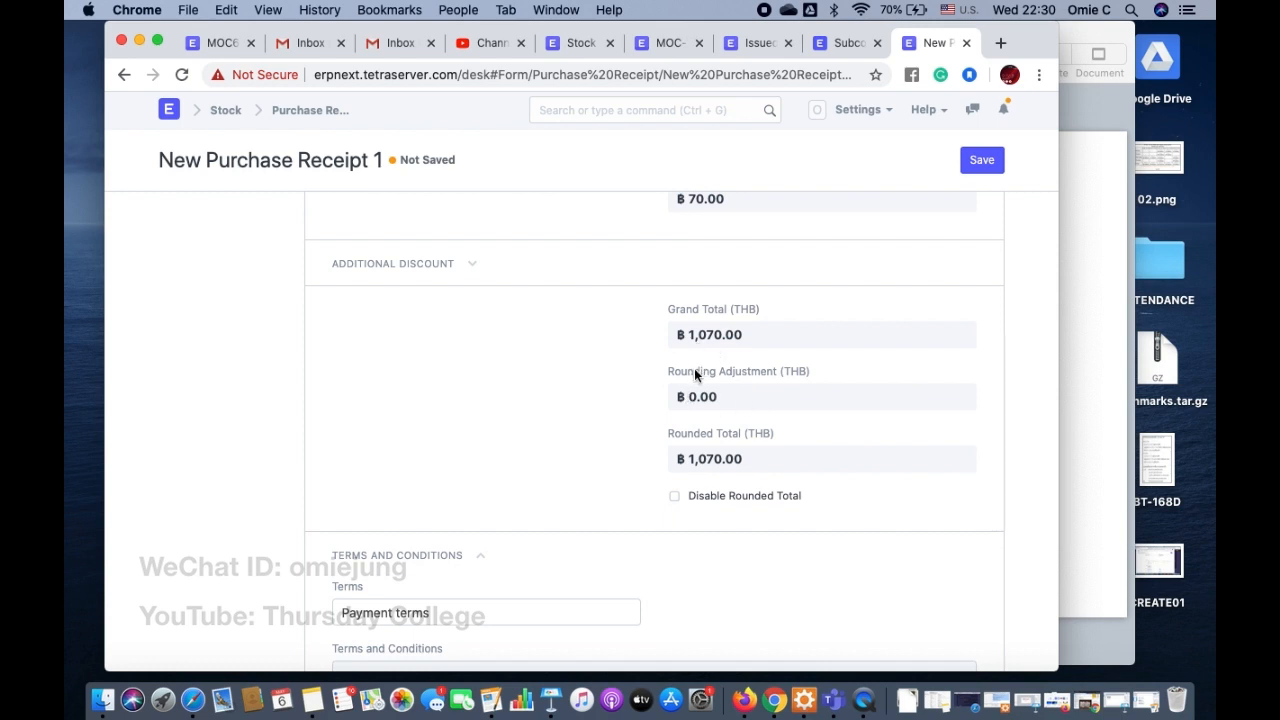
scroll(694, 372, "down", 4)
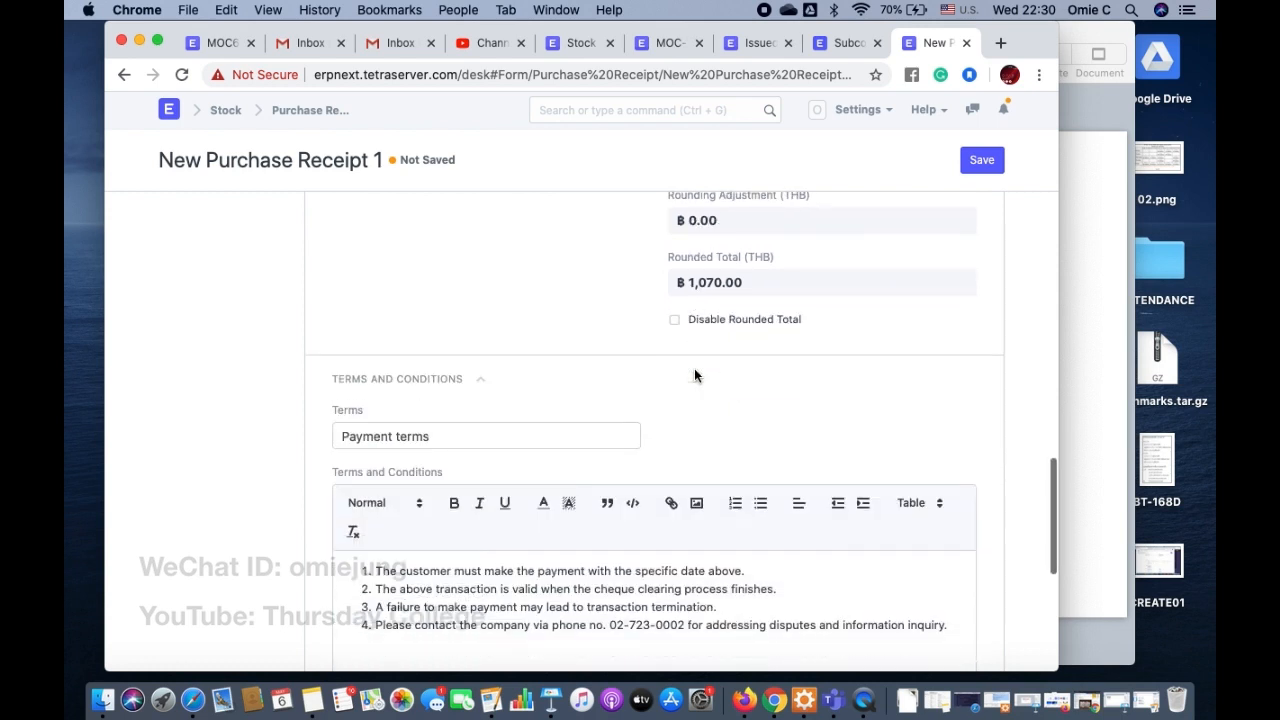
left_click(980, 162)
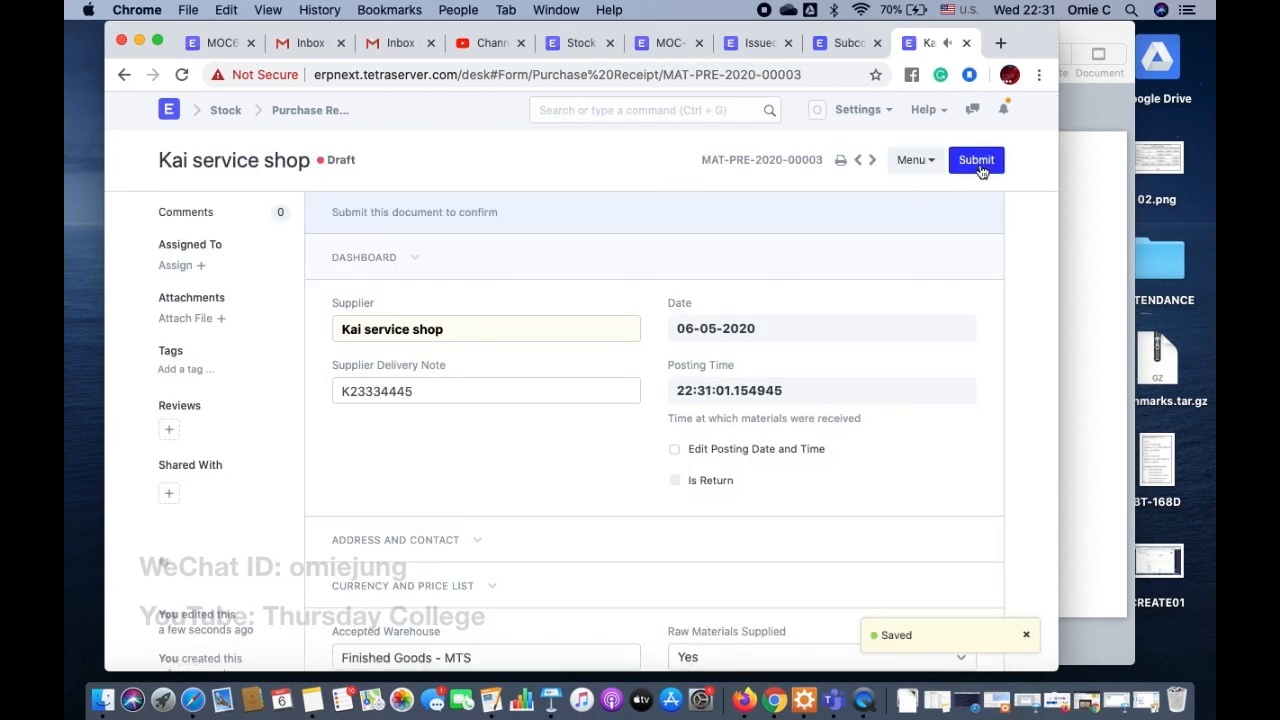
left_click(976, 162)
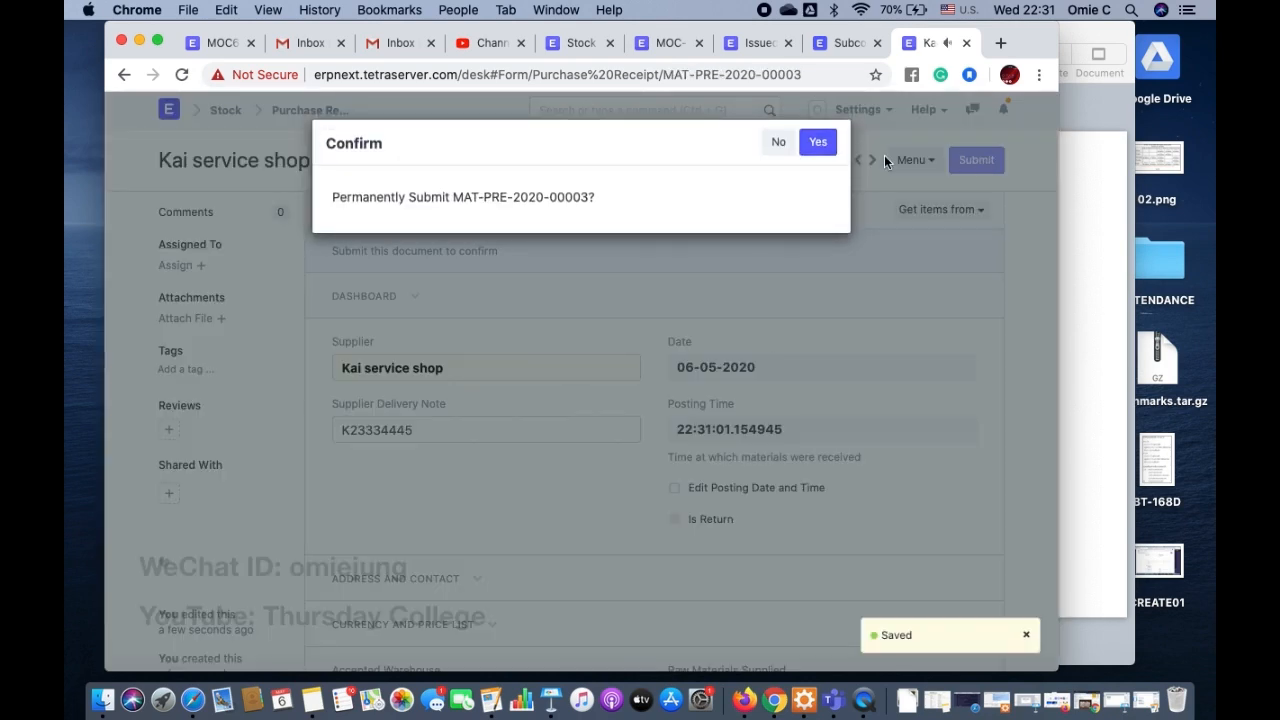
left_click(826, 147)
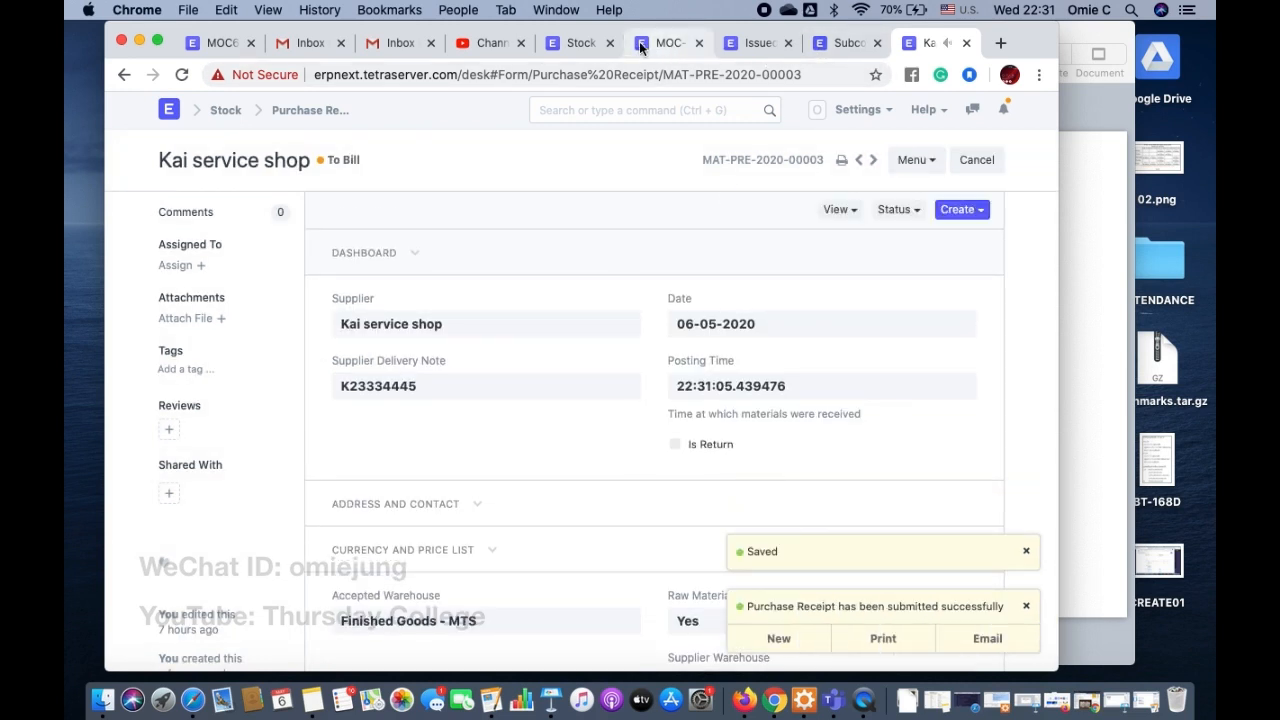
Step: Return to the Stock Balance report and rebuild it to check the raw materials held in K.Kai Warehouse - MTS
left_click(580, 43)
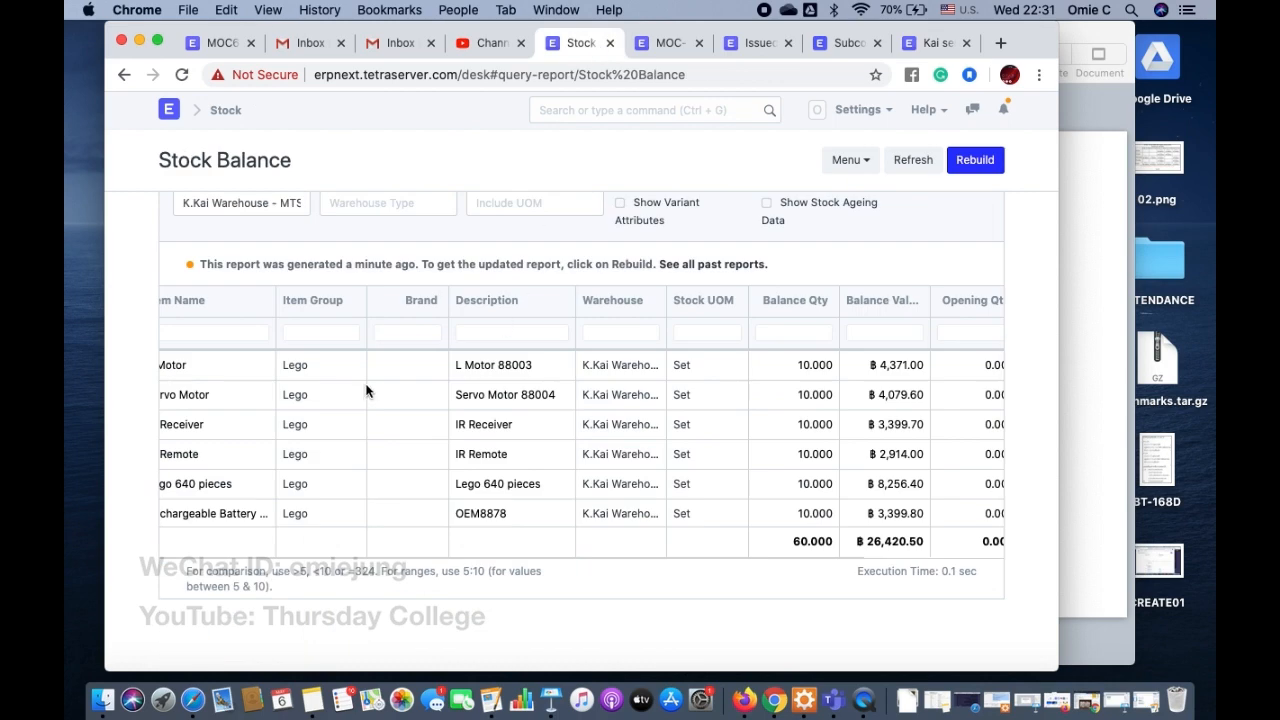
left_click(979, 162)
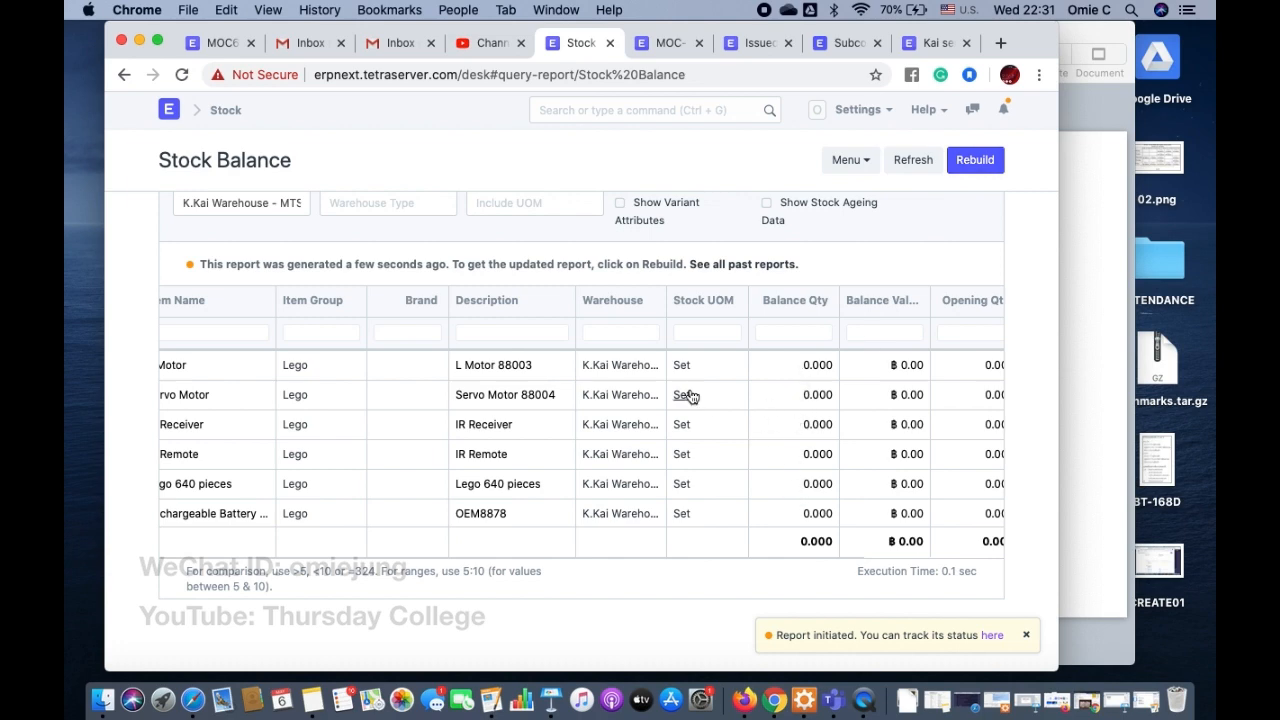
scroll(723, 391, "up", 3)
scroll(723, 391, "down", 1)
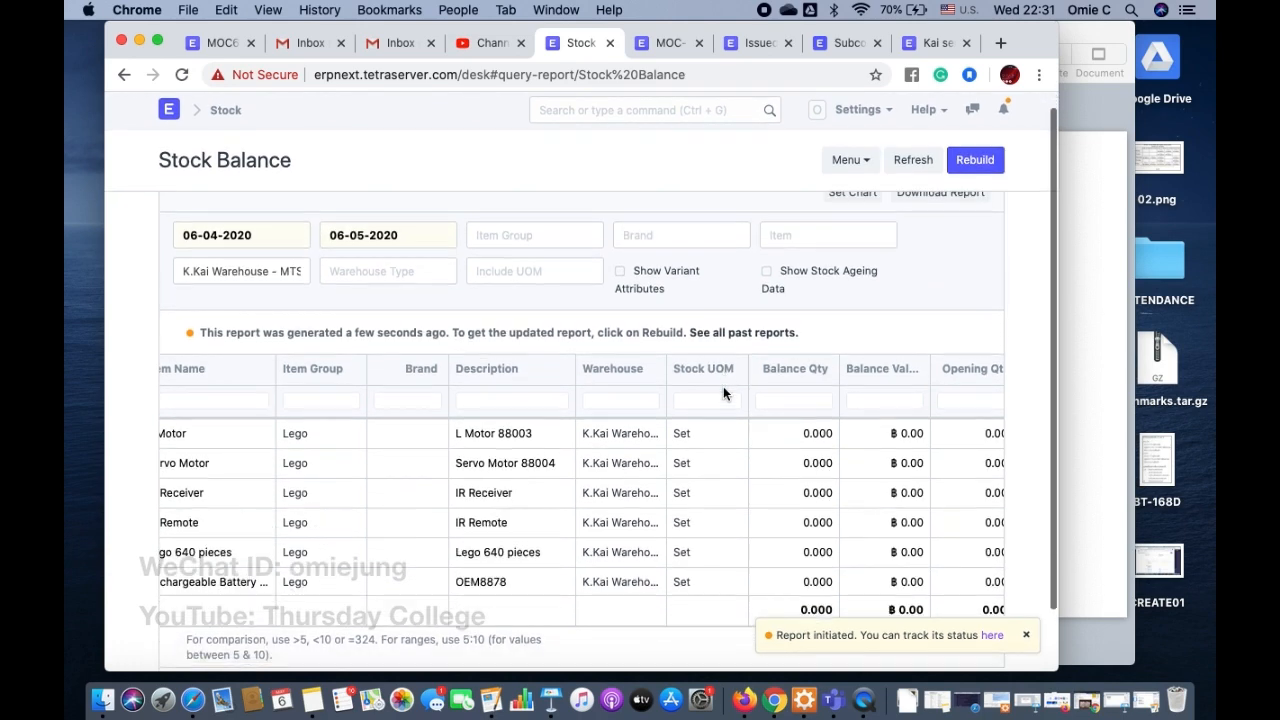
Step: Filter the Stock Balance report by warehouse Finished Goods - MTS, generate it anew, and examine the finished item's quantity and value columns
triple_click(267, 246)
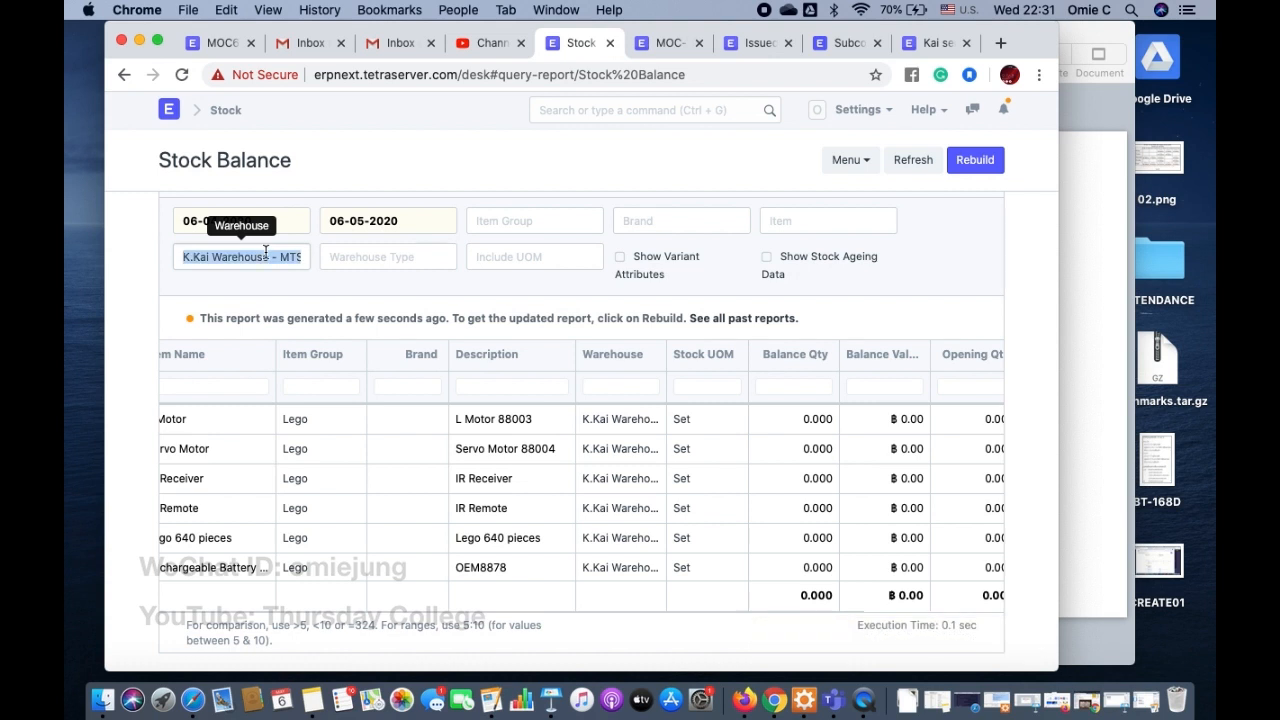
key("BackSpace")
type("Fin")
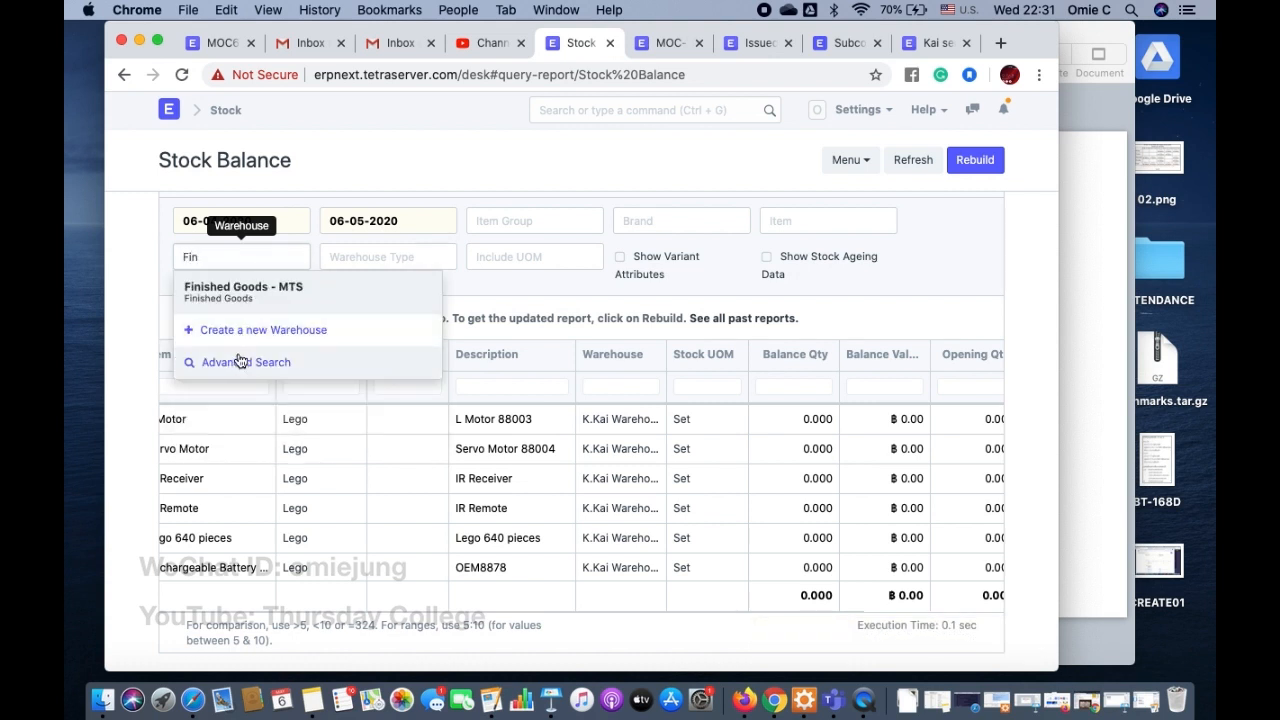
left_click(250, 290)
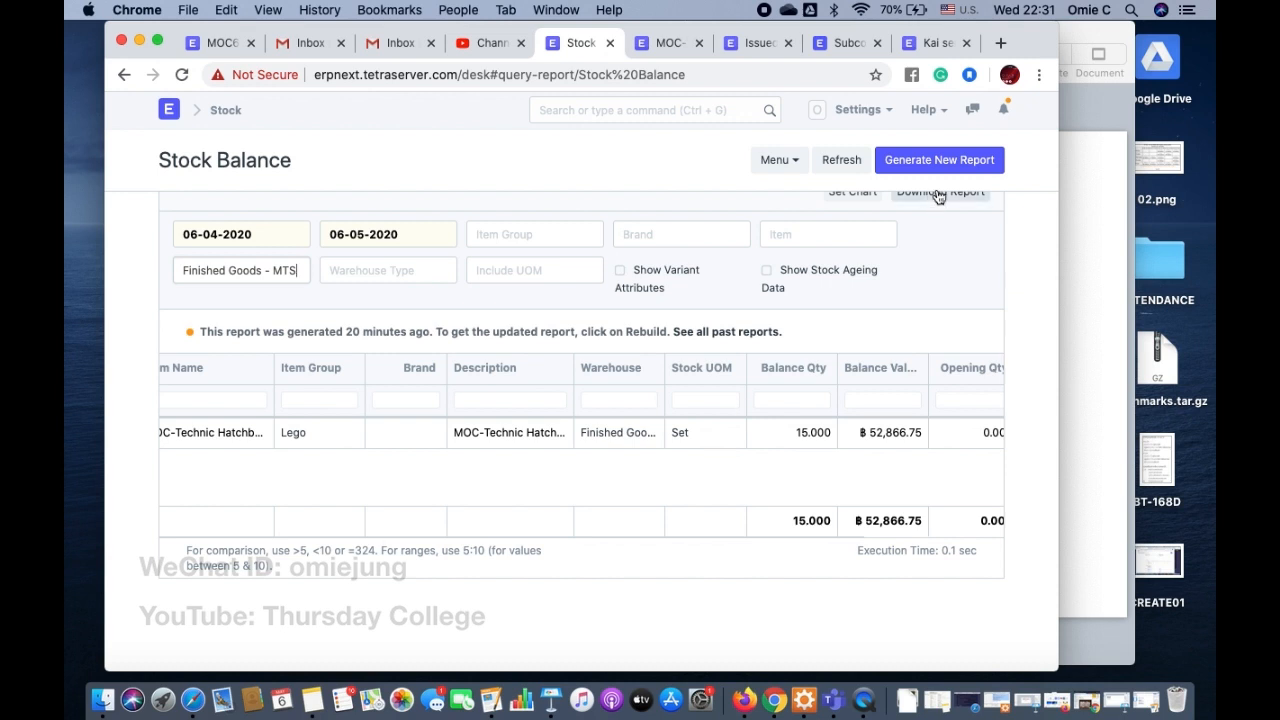
left_click(962, 160)
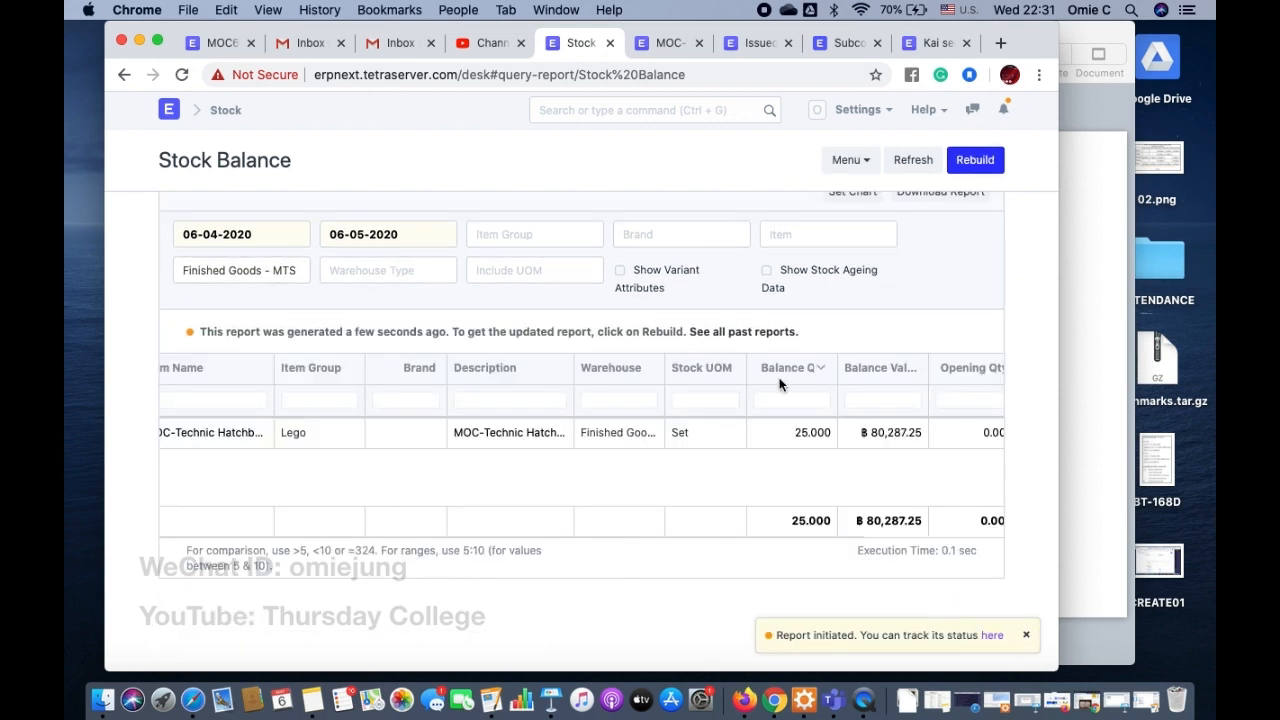
scroll(798, 444, "right", 4)
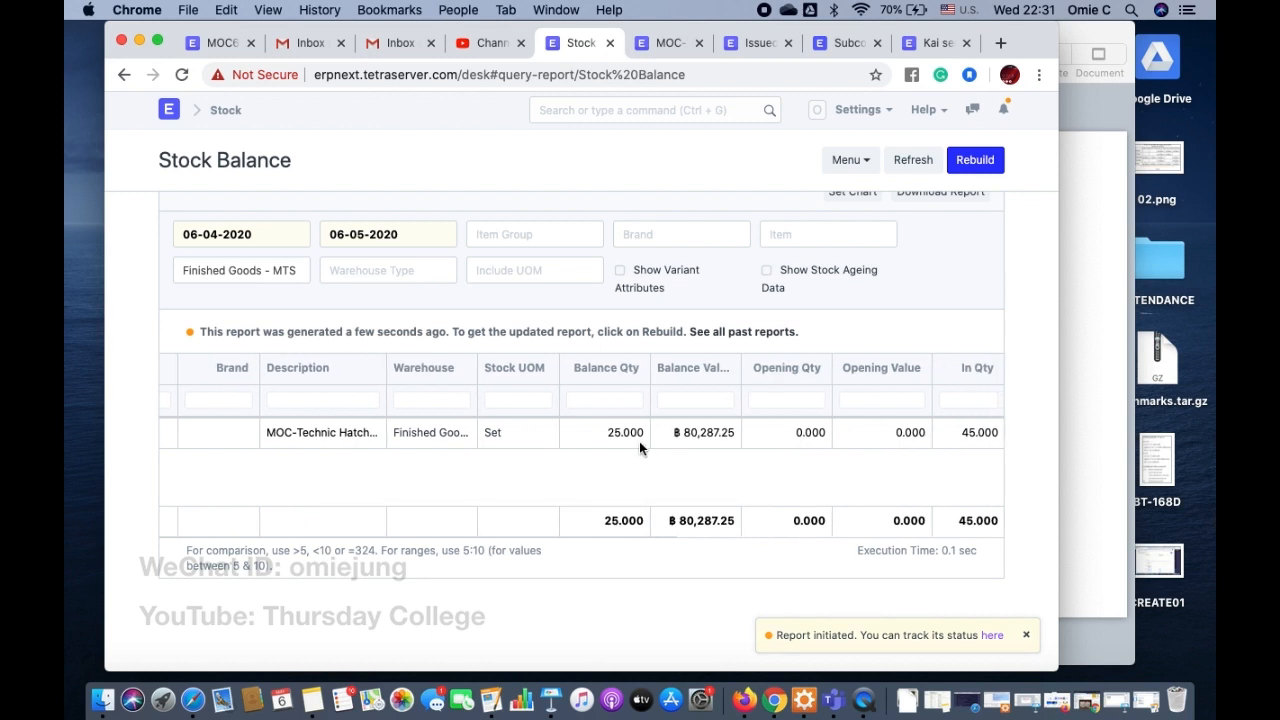
scroll(639, 446, "right", 5)
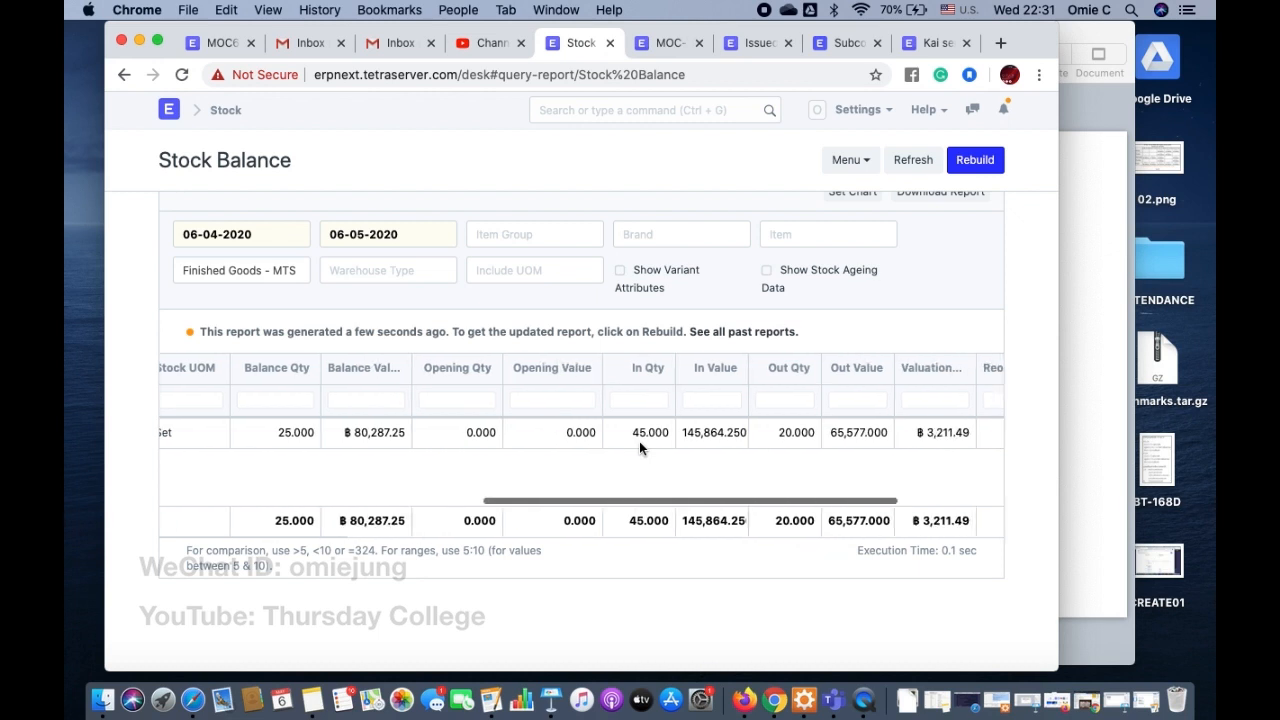
scroll(640, 447, "left", 4)
scroll(639, 441, "left", 6)
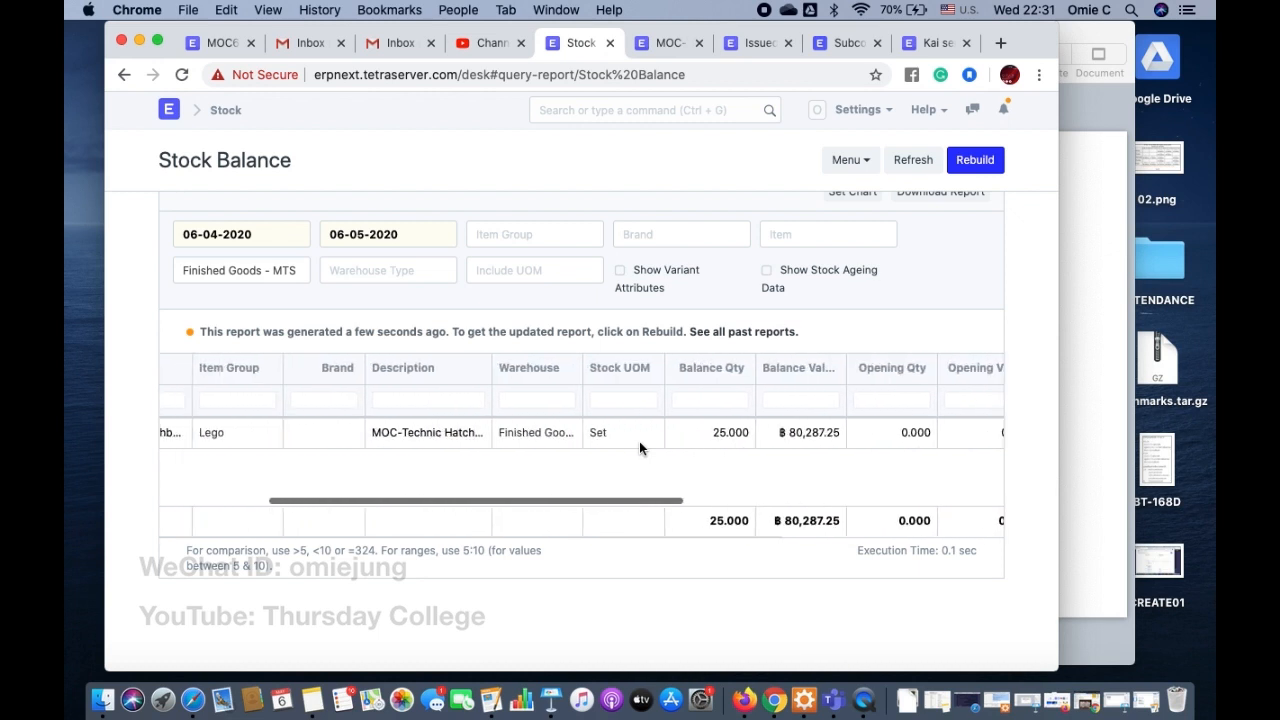
Step: Go back to the purchase receipt, open the Purchase Receipt list, and switch to the Subcontract slide in Keynote
left_click(937, 43)
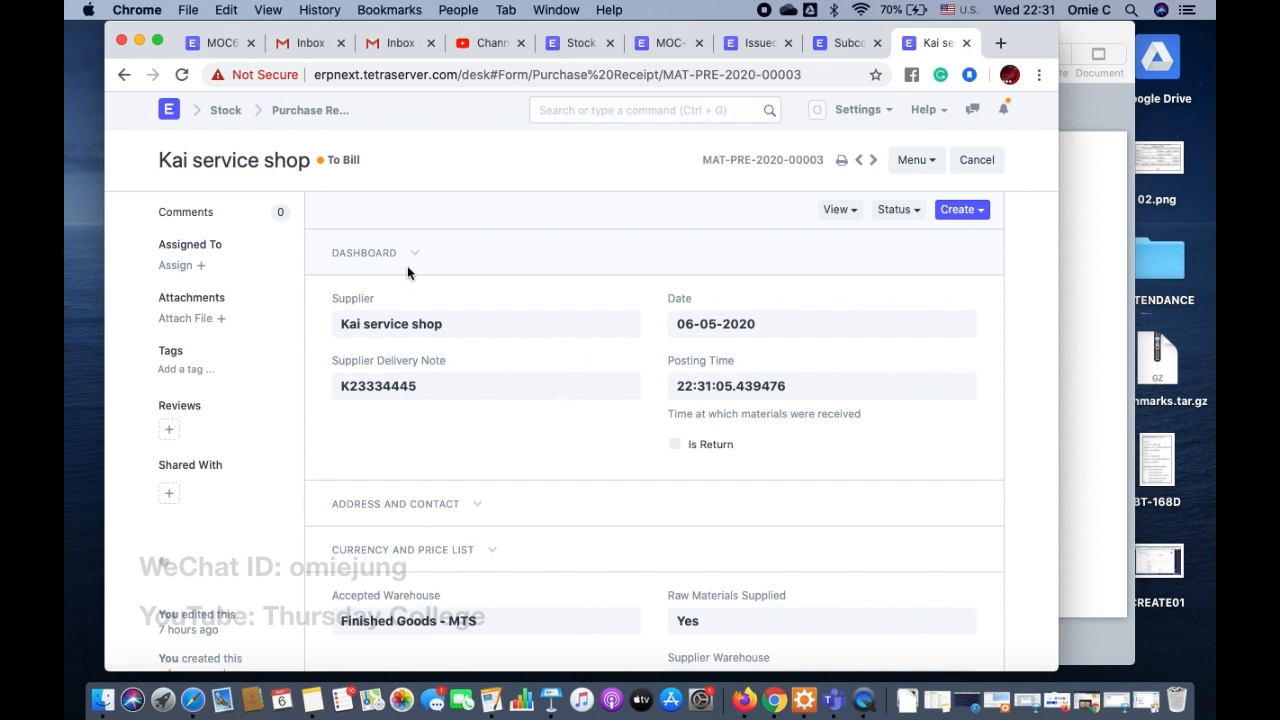
left_click(320, 112)
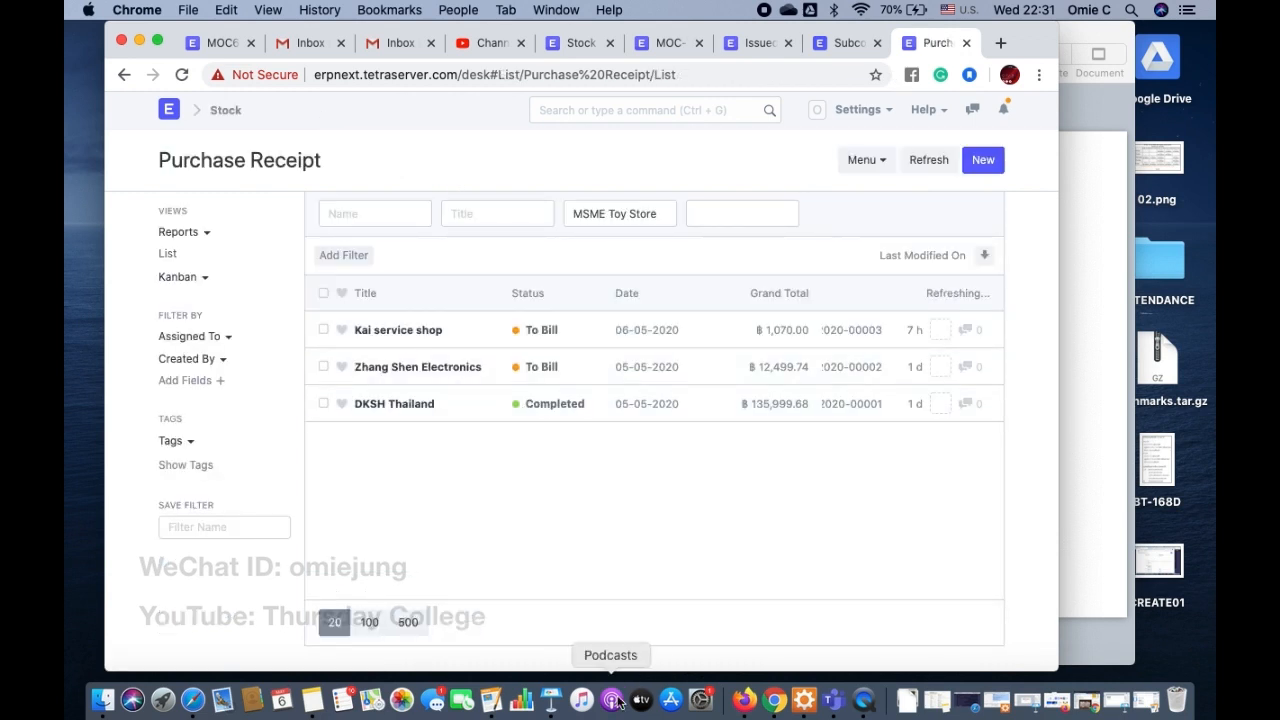
left_click(552, 712)
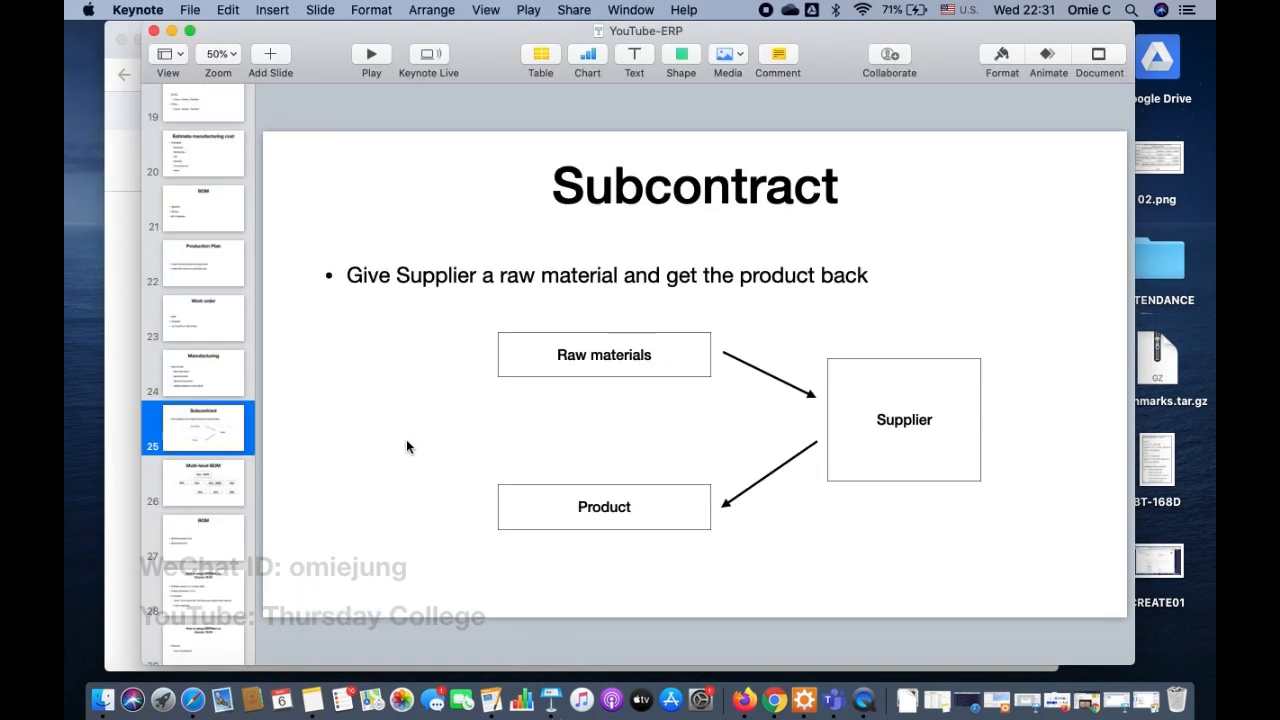